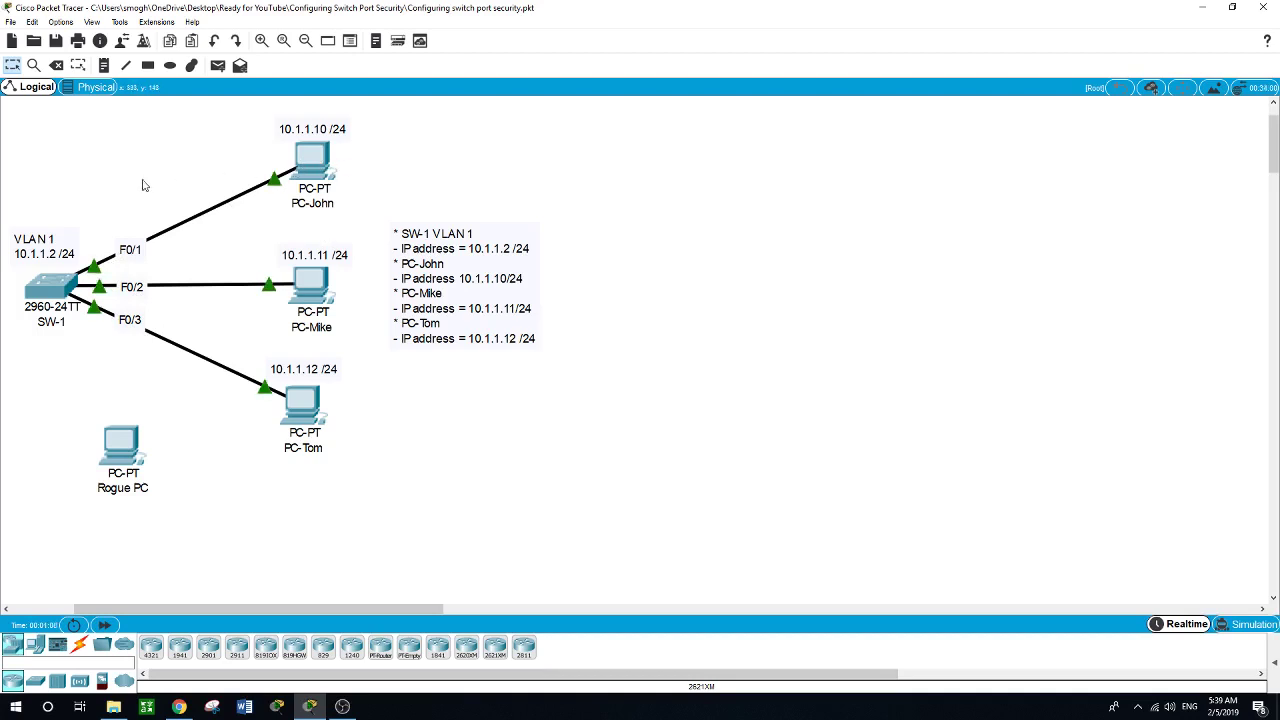
# - Open SW-1's command line in a widened window and enter privileged EXEC mode
pyautogui.click(55, 287)
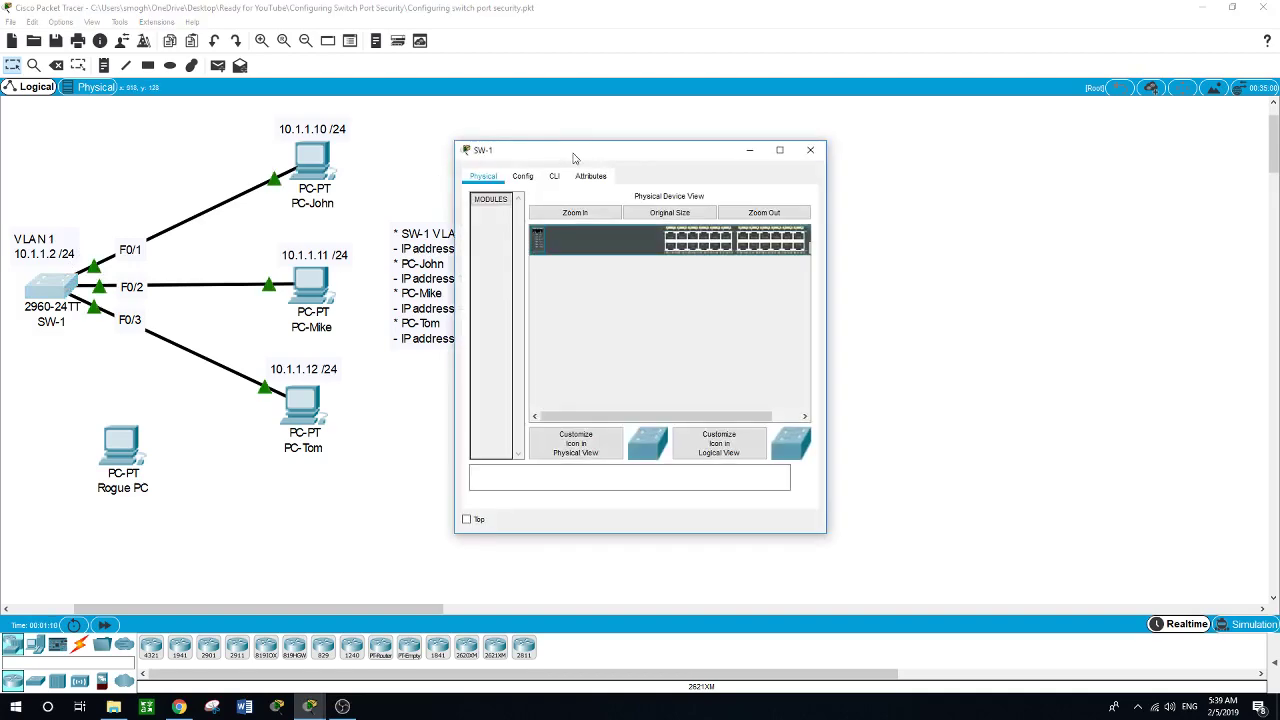
pyautogui.moveTo(578, 158); pyautogui.dragTo(680, 243)
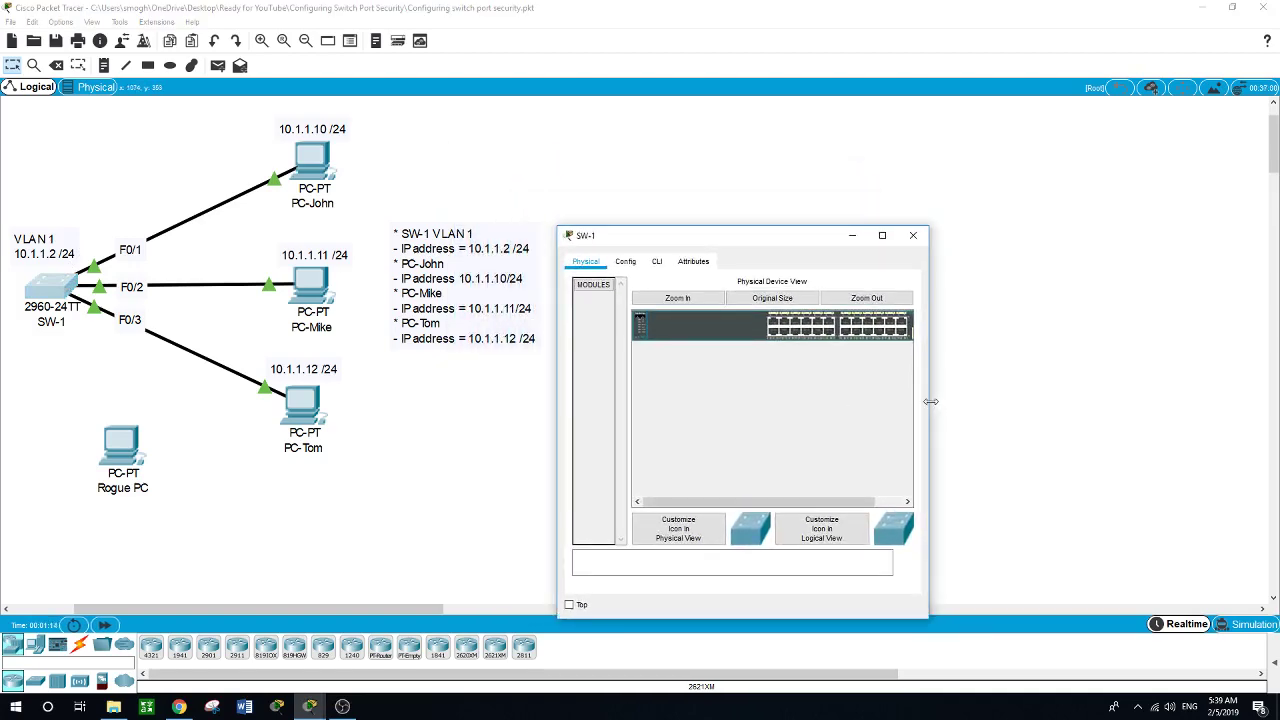
pyautogui.moveTo(932, 402); pyautogui.dragTo(1243, 405)
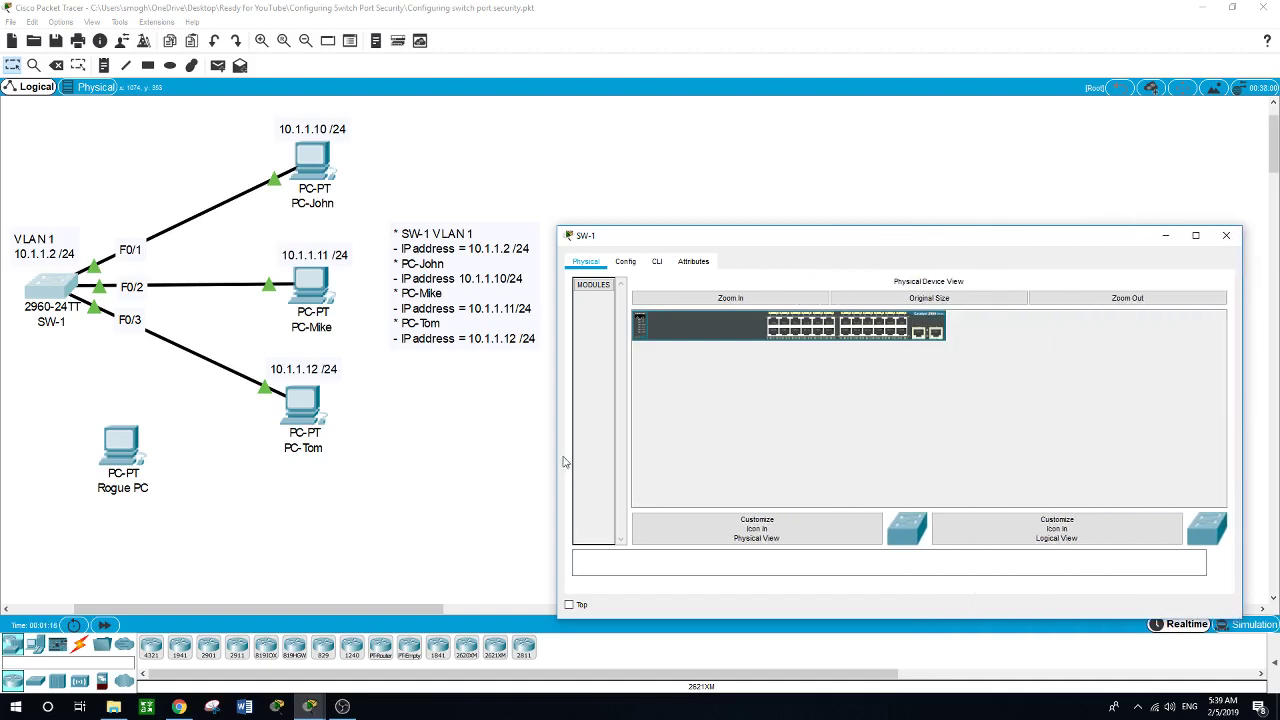
pyautogui.moveTo(558, 460); pyautogui.dragTo(317, 450)
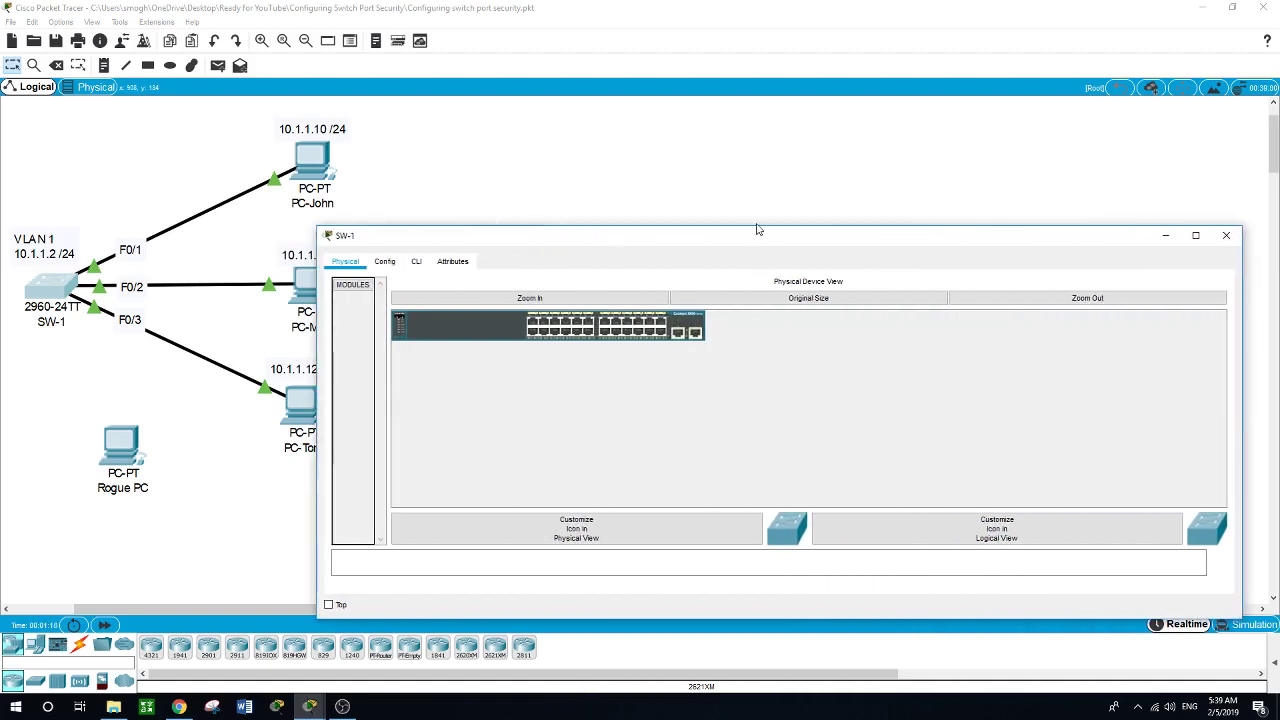
pyautogui.moveTo(754, 231); pyautogui.dragTo(754, 262)
pyautogui.click(417, 293)
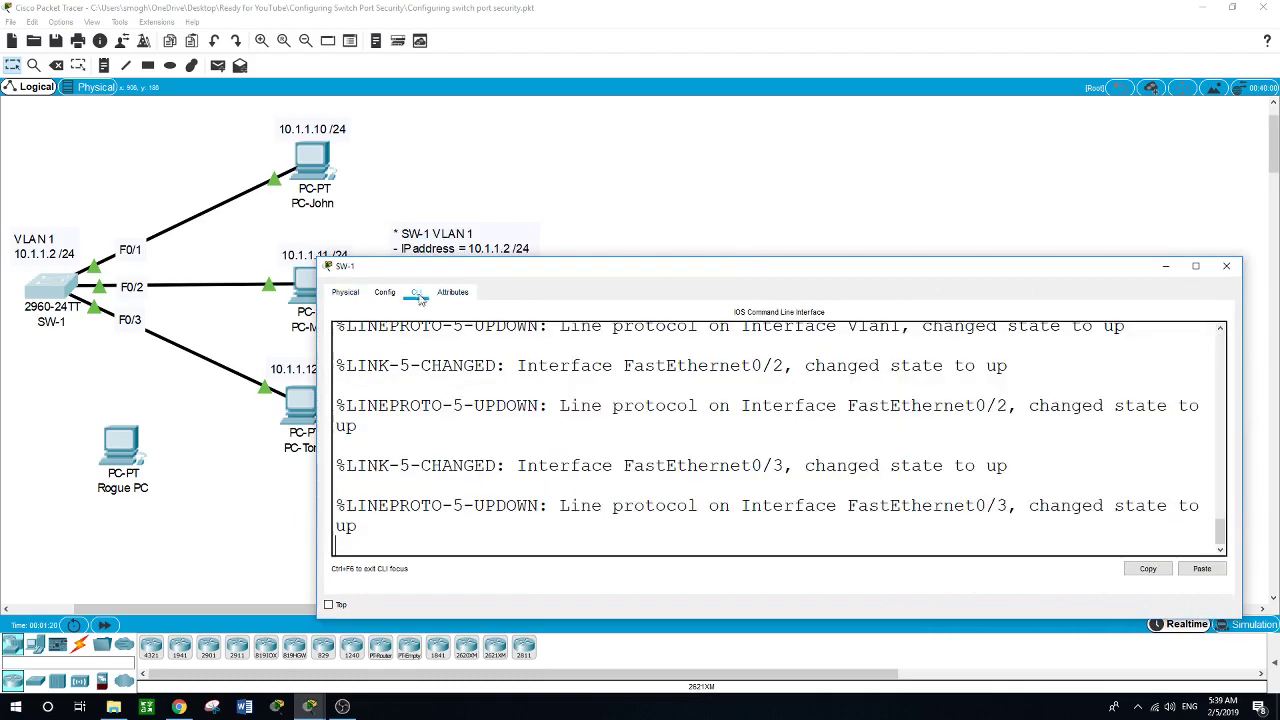
pyautogui.press('Return')
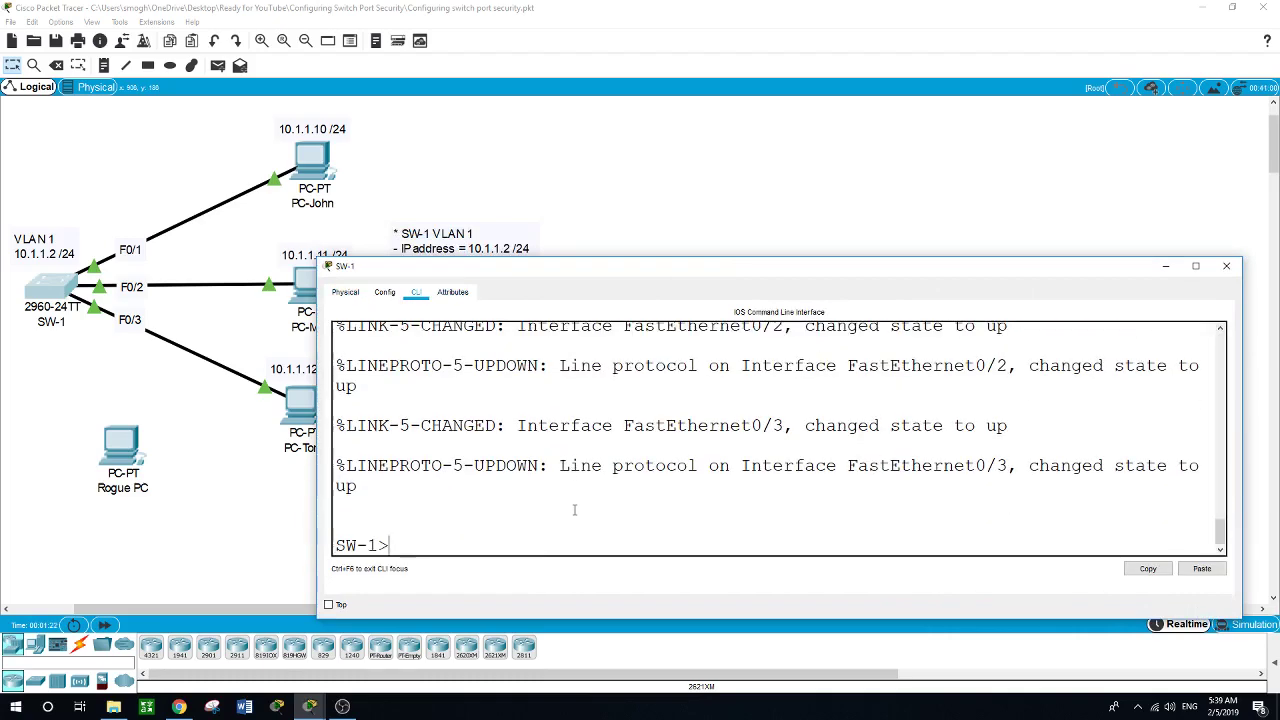
pyautogui.write('en')
pyautogui.press('Return')
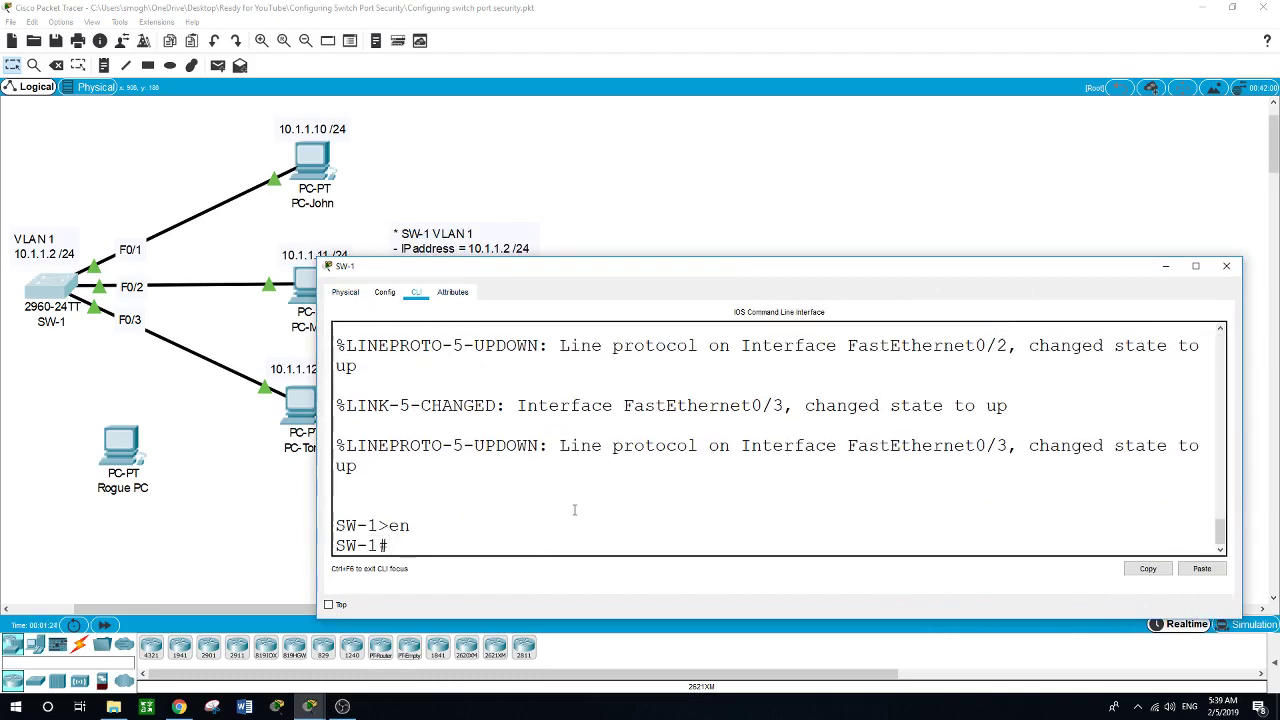
# - Display the brief IP interface summary on SW-1 and review the status of all its ports
pyautogui.write('show ip int brief')
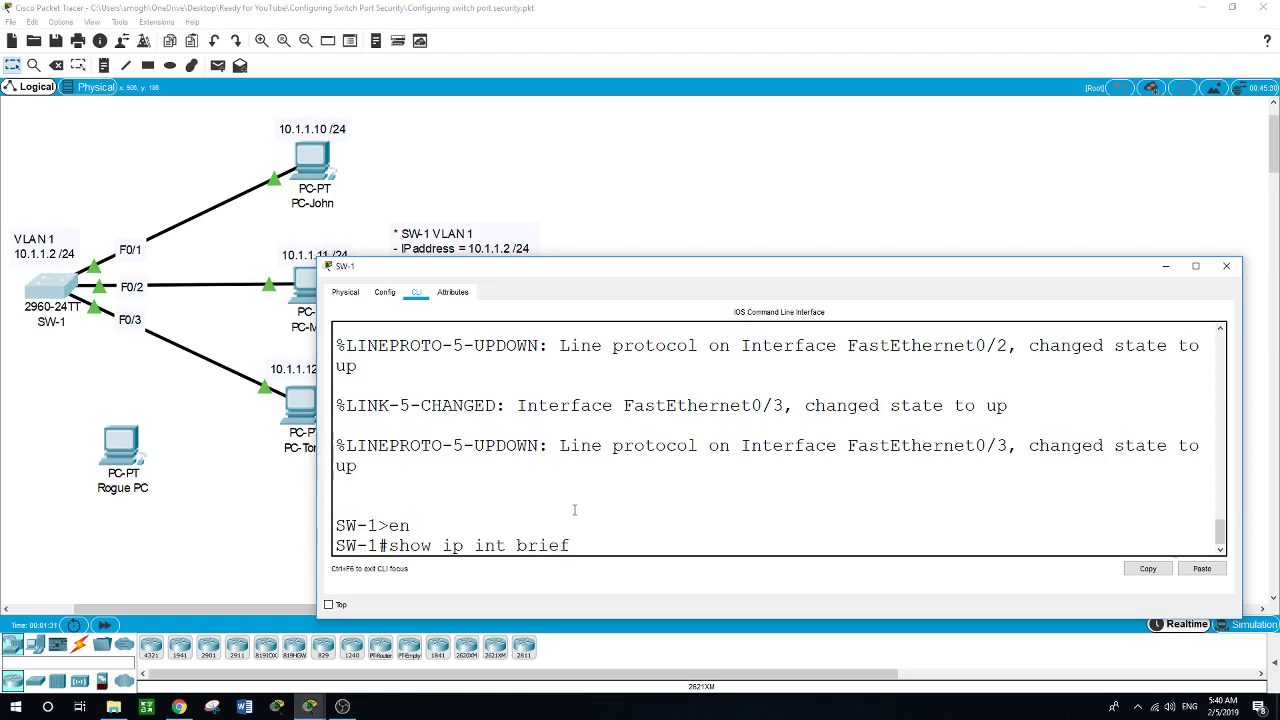
pyautogui.press('Return')
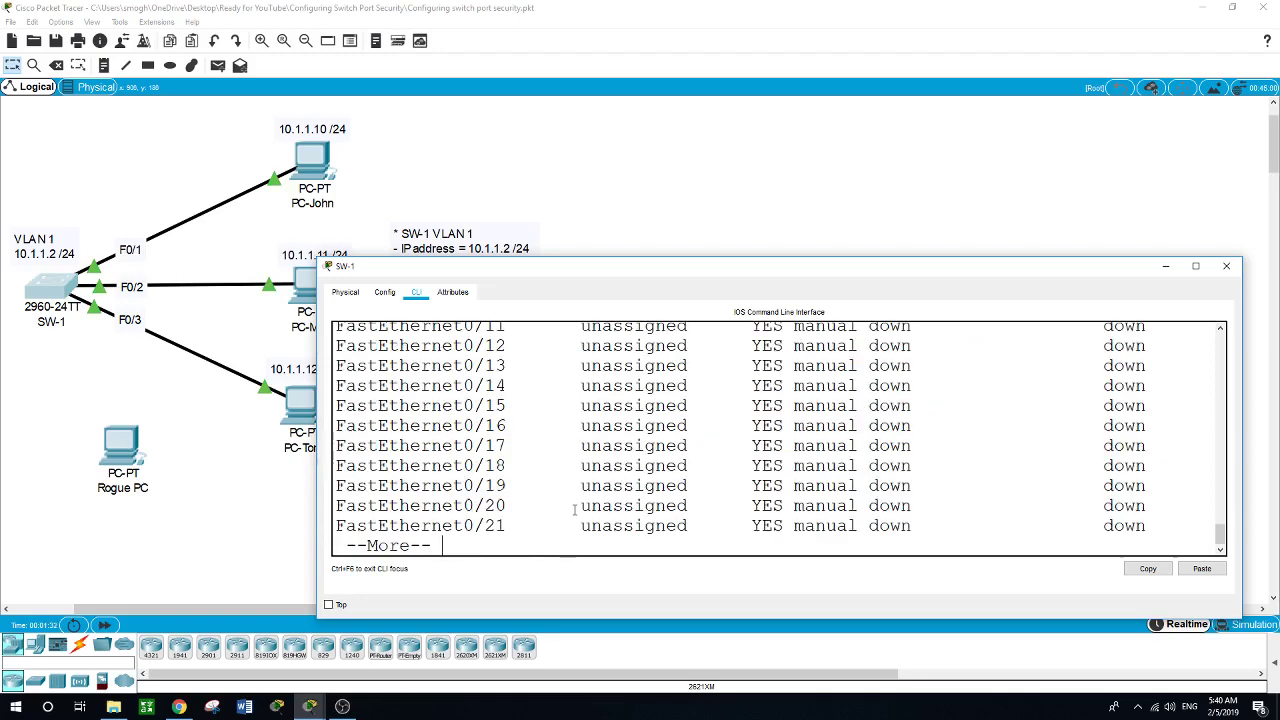
pyautogui.press('space')
pyautogui.scroll(5, 677, 470)
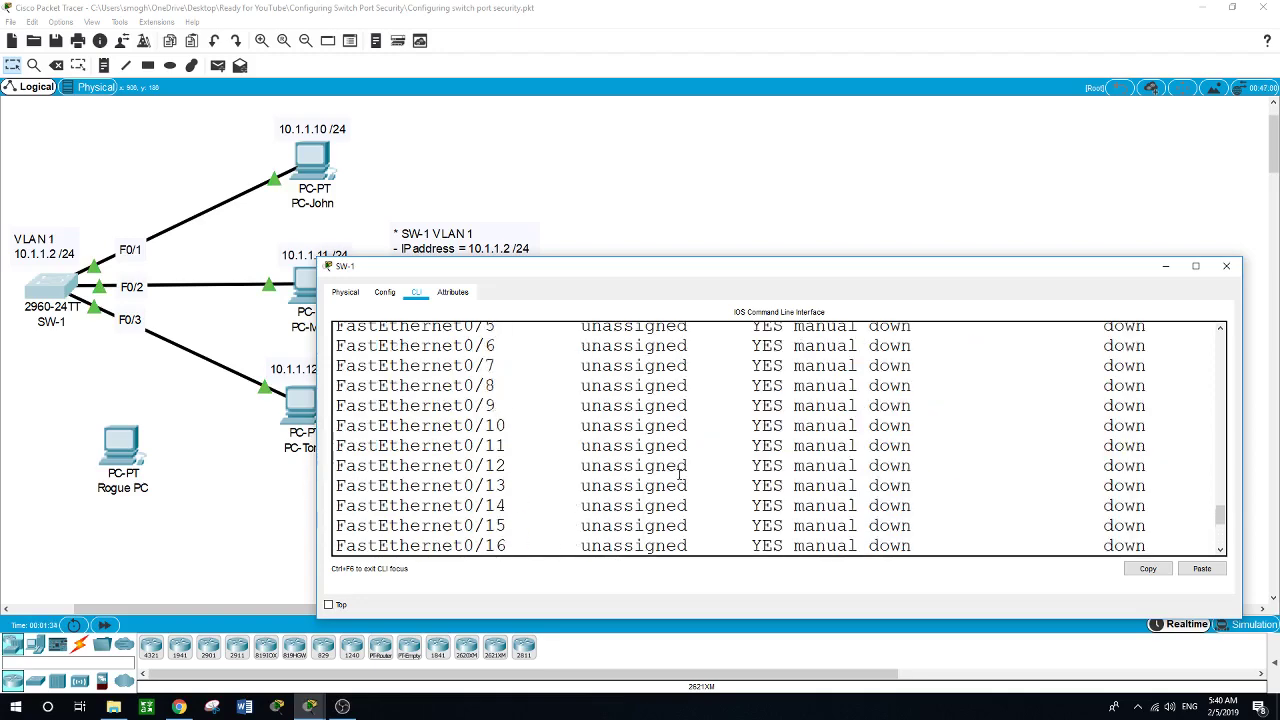
pyautogui.scroll(3, 679, 478)
pyautogui.scroll(-2, 679, 478)
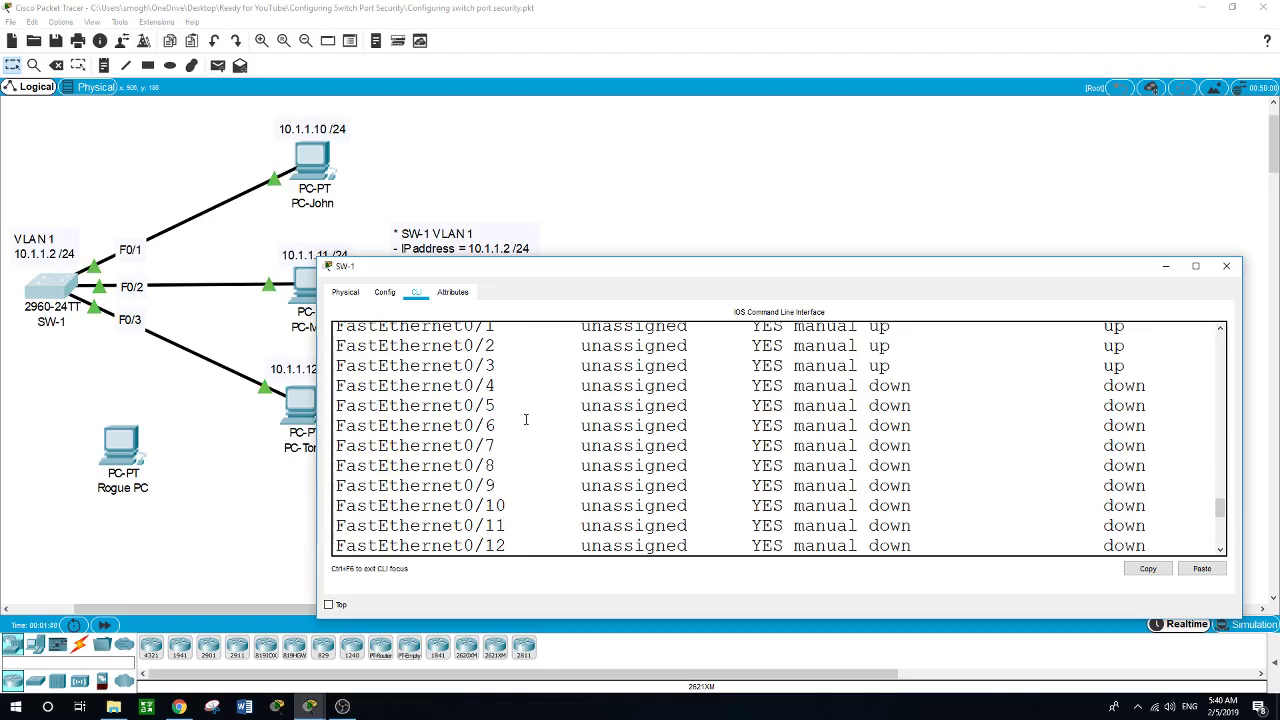
pyautogui.scroll(-6, 506, 406)
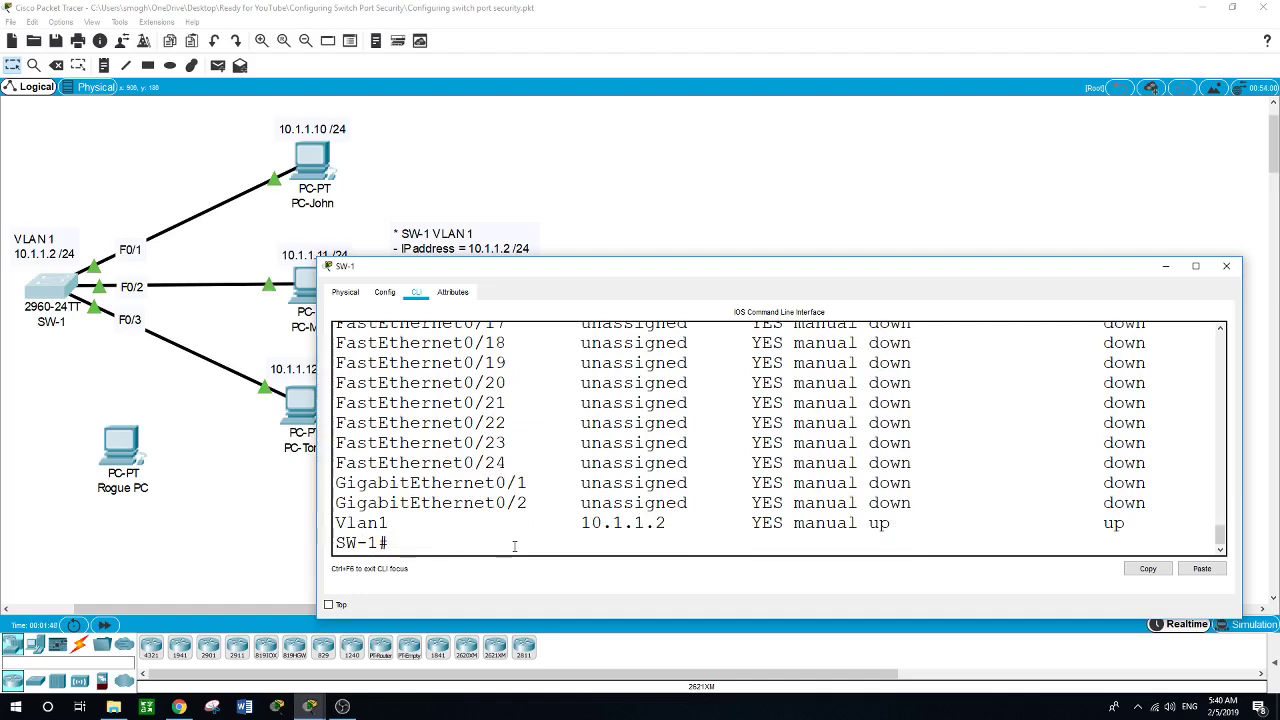
# - Shut down the unused FastEthernet ports f0/4 - 24 on SW-1 and return to global configuration mode
pyautogui.write('conf t')
pyautogui.press('Return')
pyautogui.write('int r')
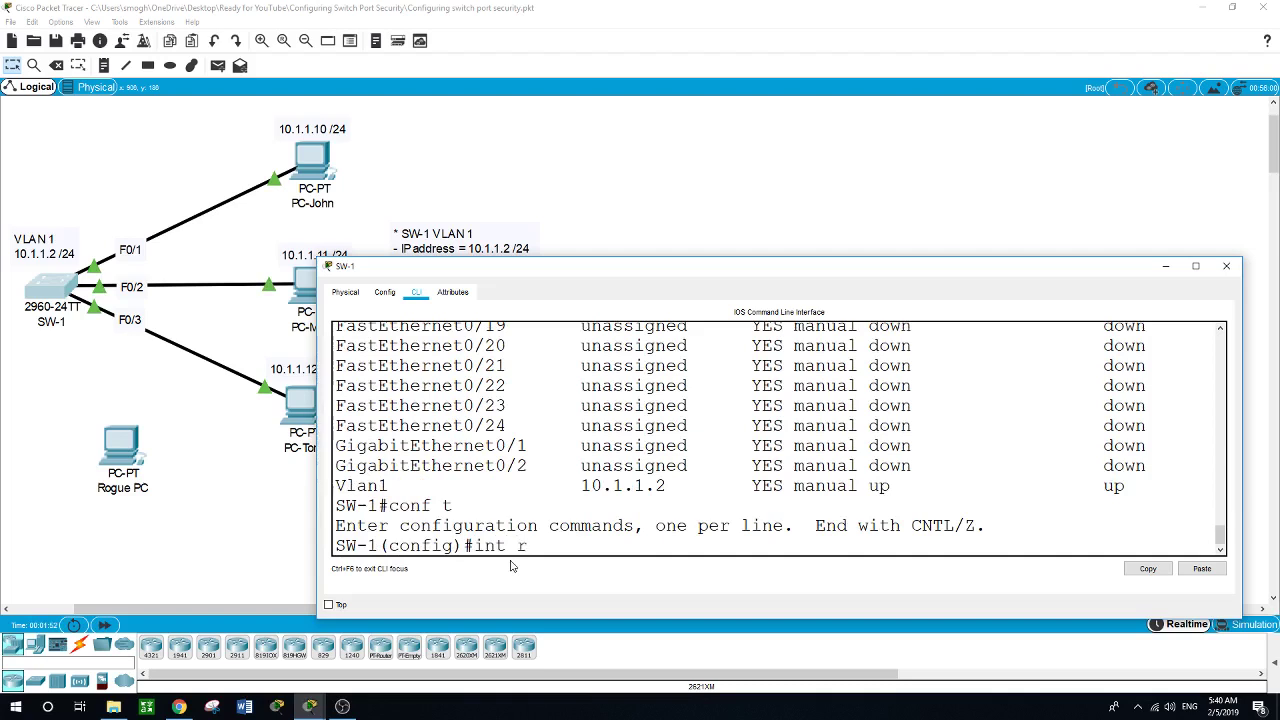
pyautogui.write('ange f0/4 - 24')
pyautogui.press('Return')
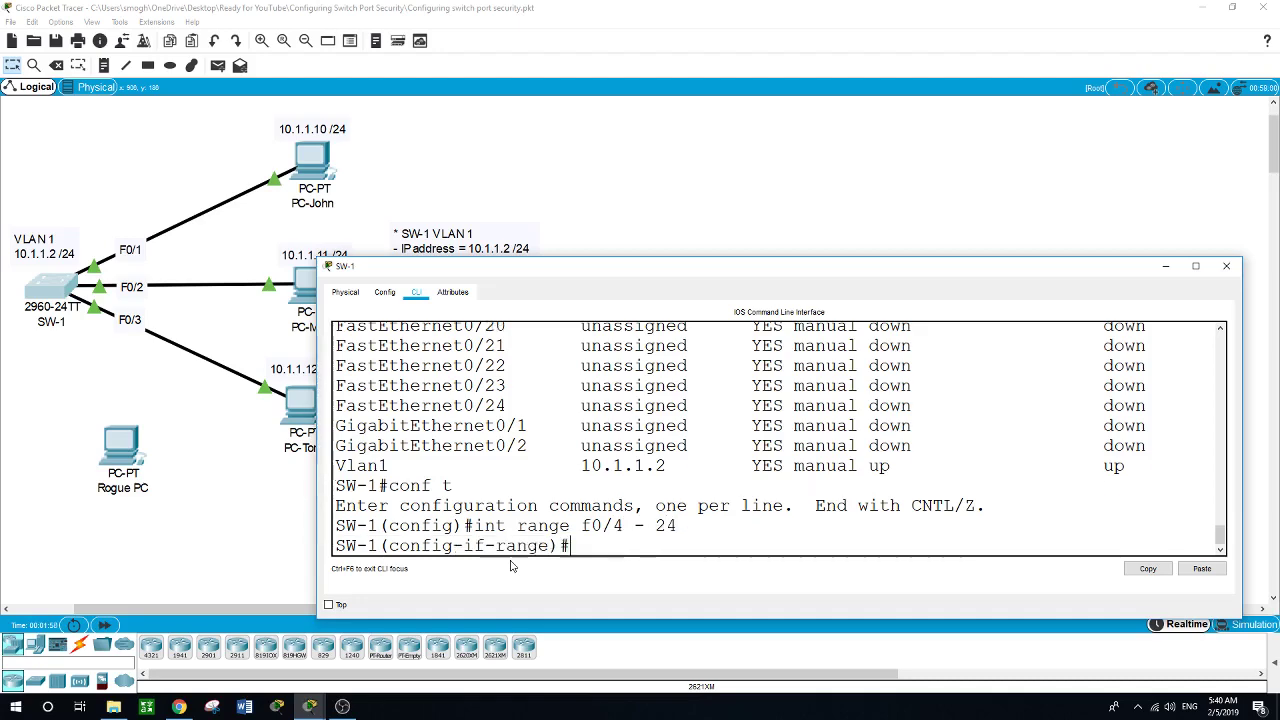
pyautogui.write('shut')
pyautogui.press('Return')
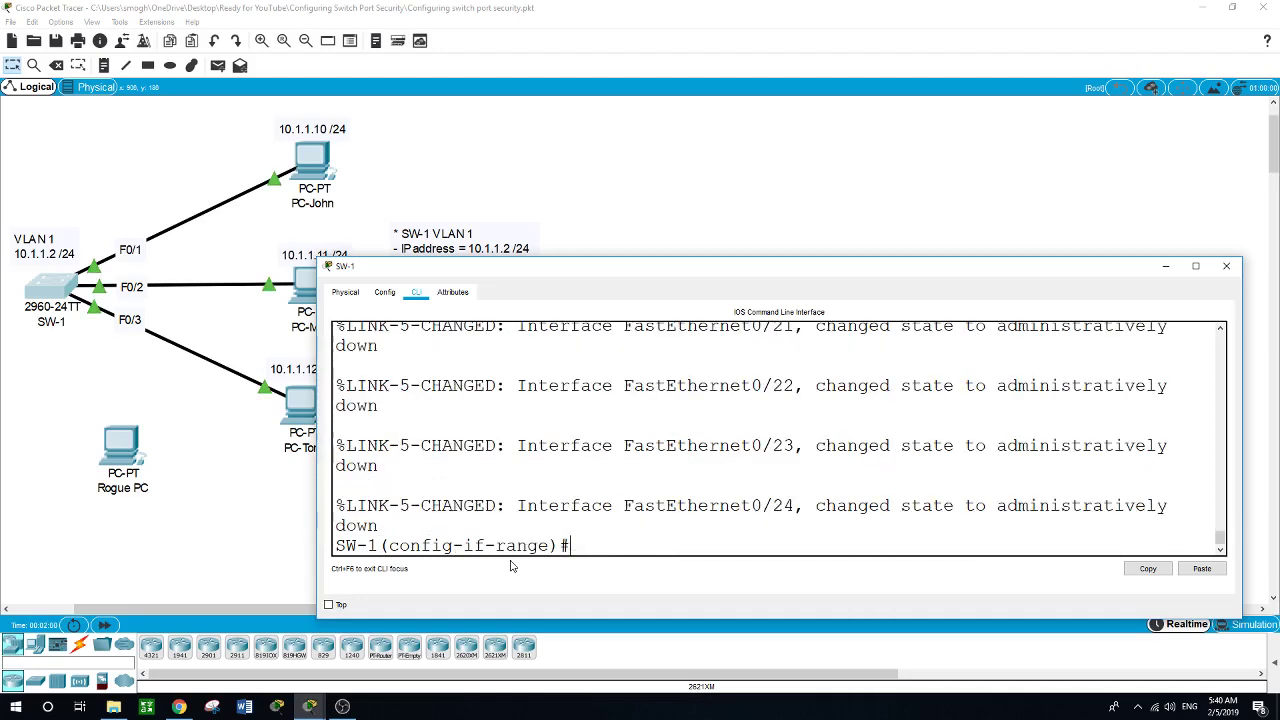
pyautogui.write('exit')
pyautogui.press('Return')
# - Try to select interfaces g0/1 - 2 for configuration without the range keyword
pyautogui.write('int g')
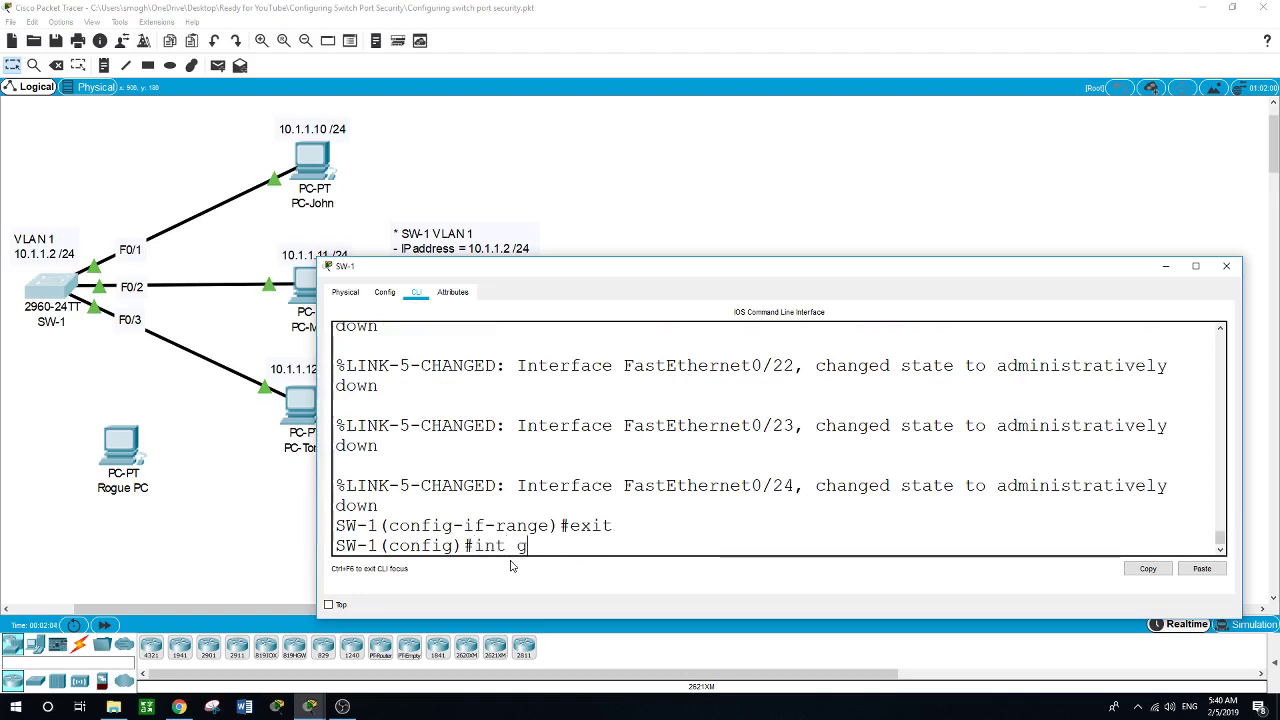
pyautogui.write('0/1 - 2')
pyautogui.press('Return')
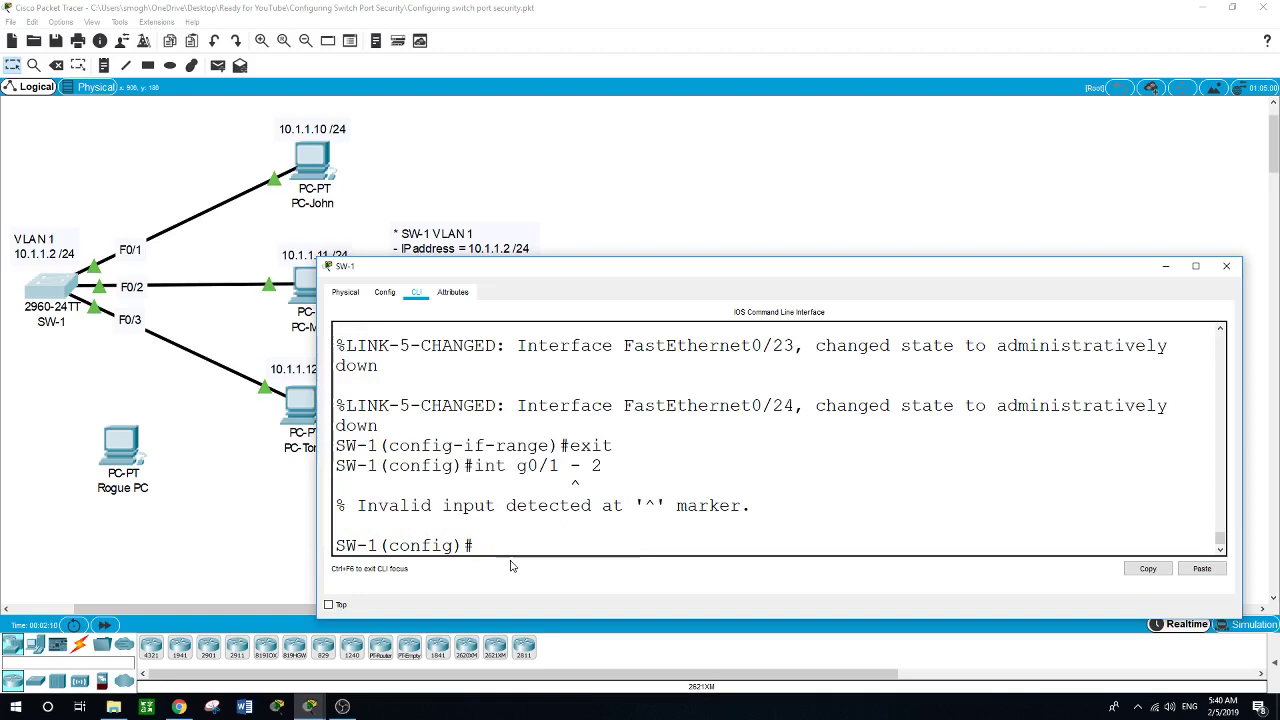
# - Shut down the interface range g0/1 - 2 on SW-1 and exit configuration mode
pyautogui.write('int range g0/1 - 2')
pyautogui.press('Return')
pyautogui.write('shu')
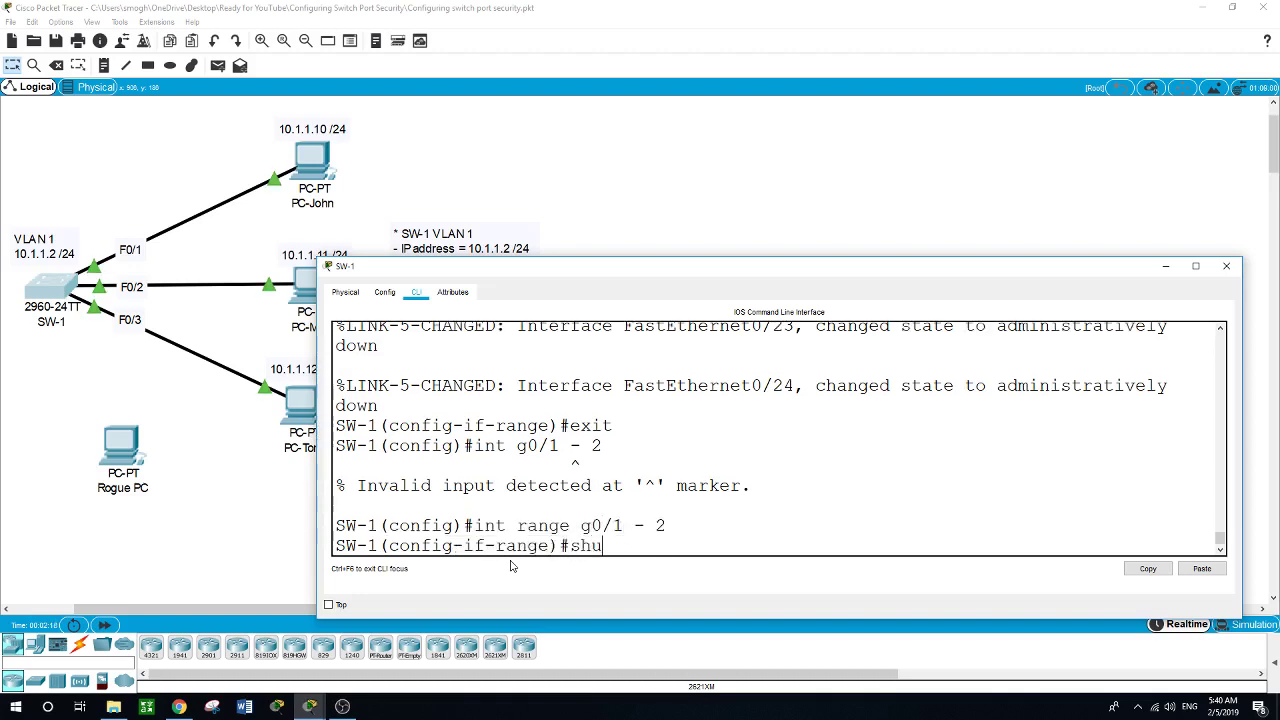
pyautogui.write('t')
pyautogui.press('Return')
pyautogui.write('exit')
pyautogui.press('Return')
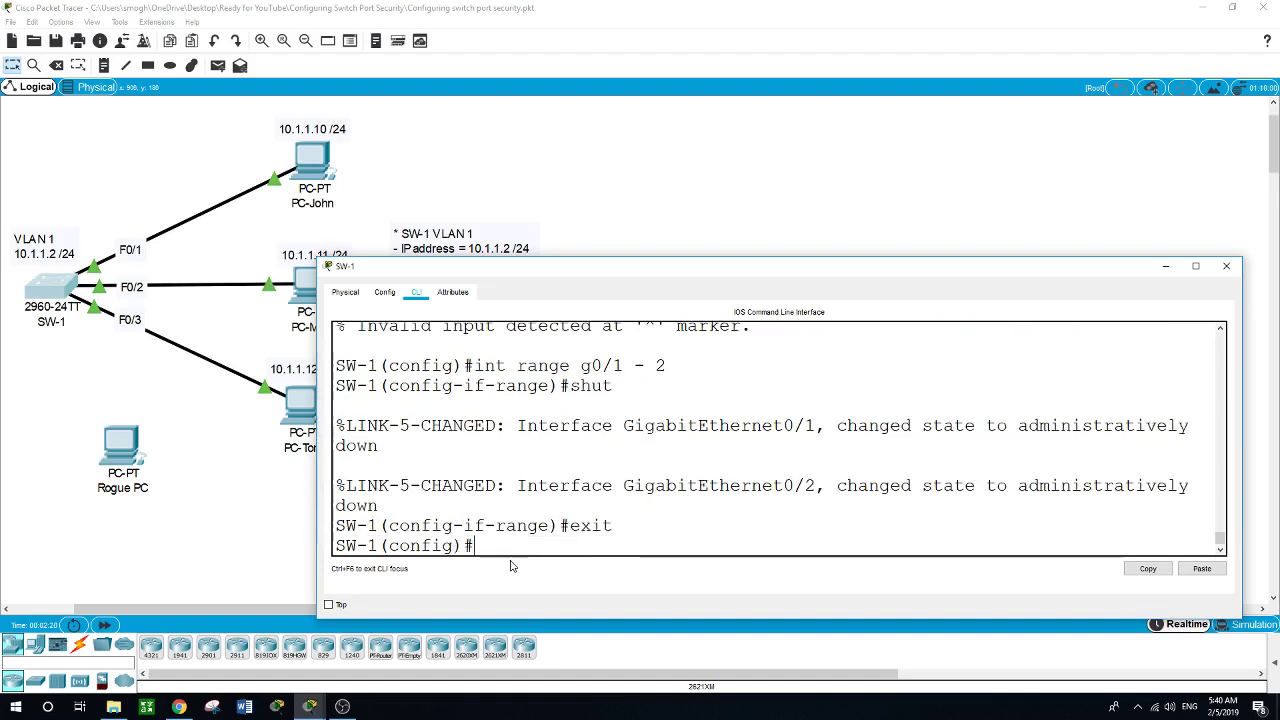
pyautogui.write('exit')
pyautogui.press('Return')
# - Display the brief IP interface summary again to check the port states after the shutdowns
pyautogui.write('show i')
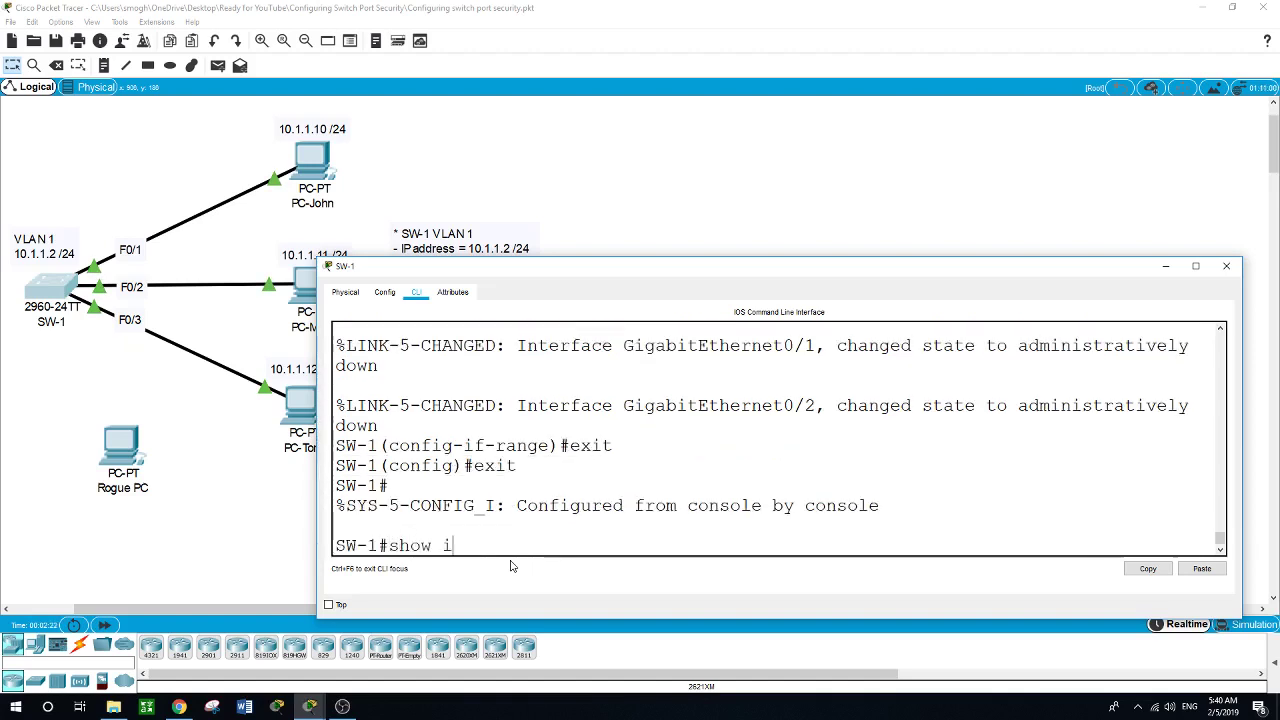
pyautogui.write('p int brief')
pyautogui.press('Return')
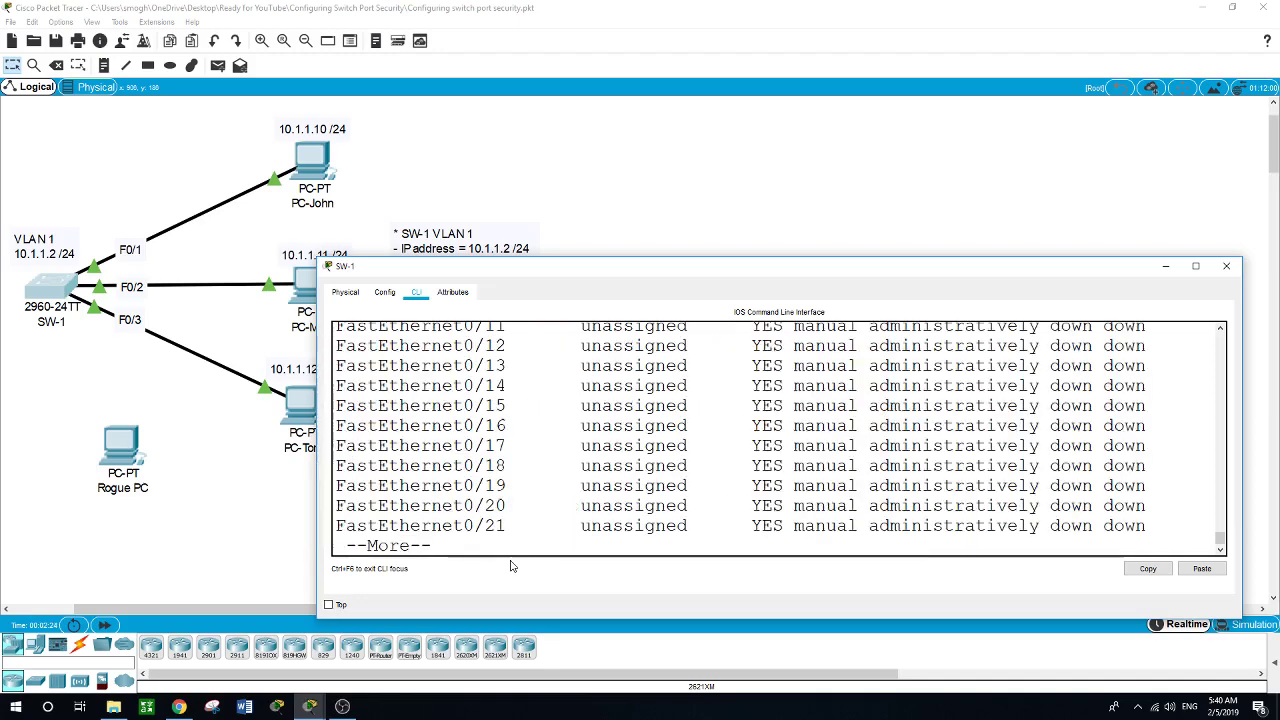
pyautogui.press('space')
pyautogui.scroll(7, 530, 495)
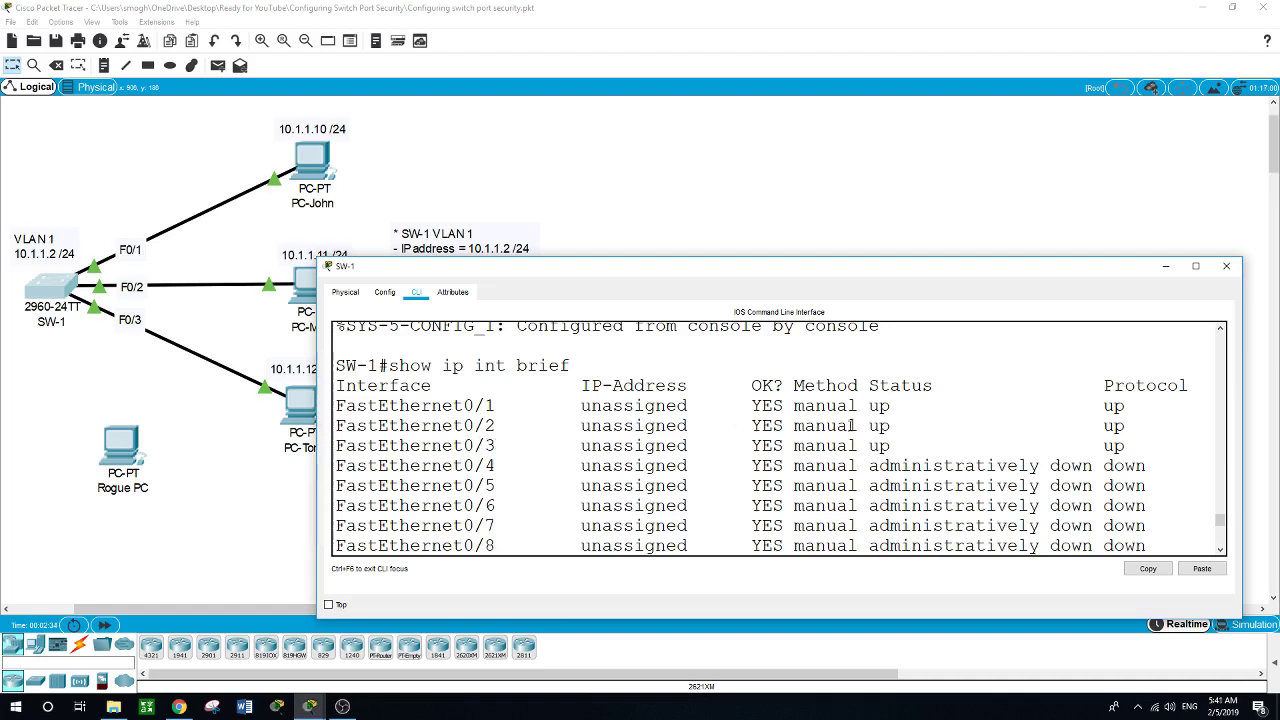
pyautogui.scroll(-7, 712, 425)
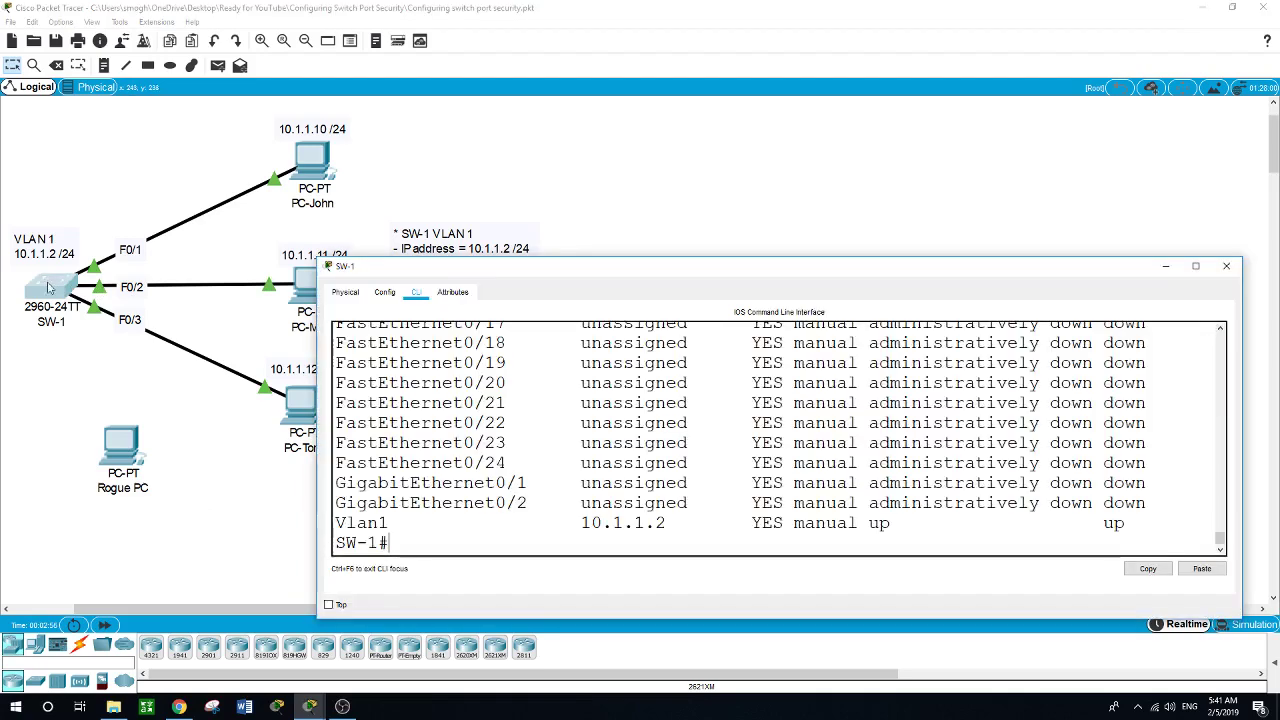
# - Set the interface range f0/1 - 3 on SW-1 to switchport mode access
pyautogui.write('conf t')
pyautogui.press('Return')
pyautogui.write('int')
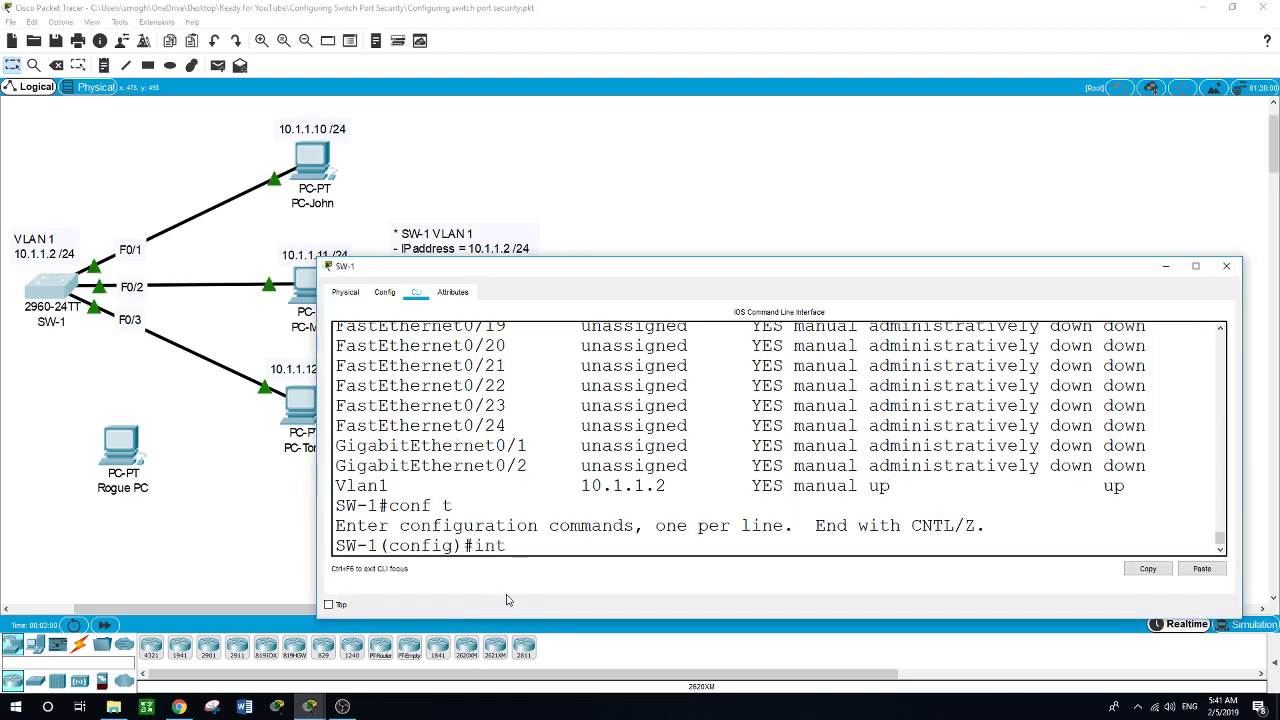
pyautogui.write(' range f')
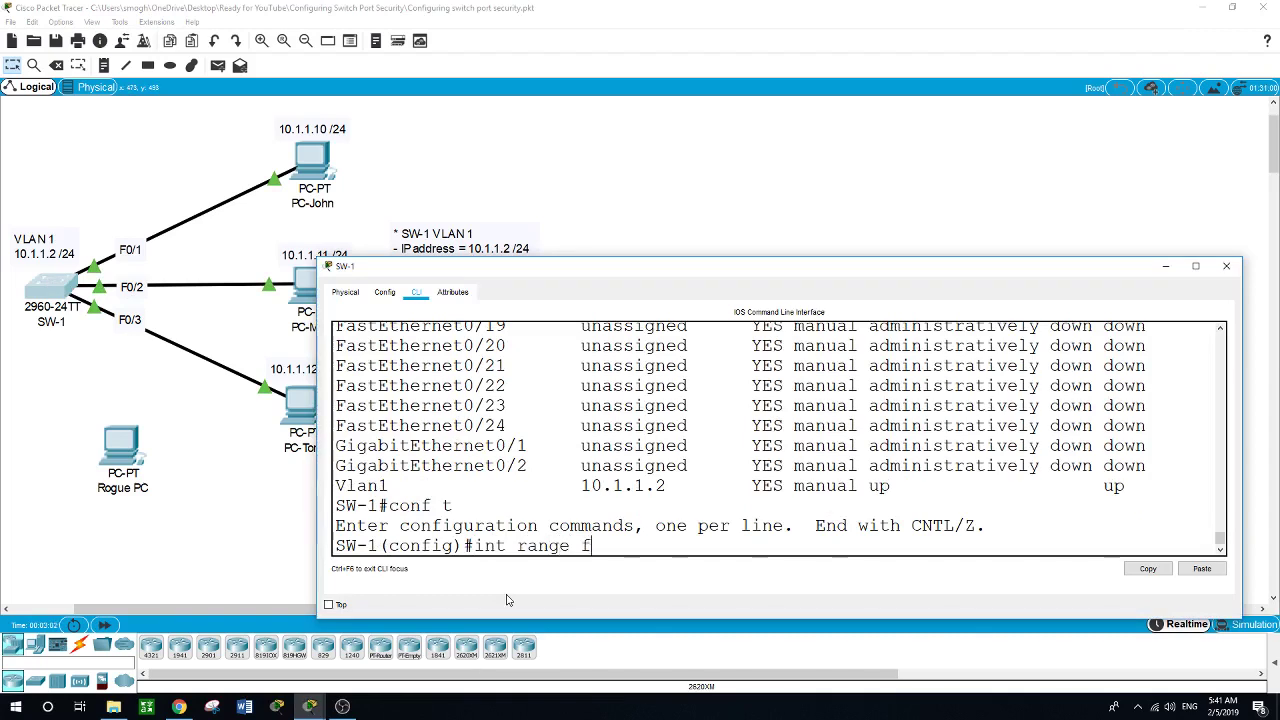
pyautogui.write('0/1 - 3')
pyautogui.press('Return')
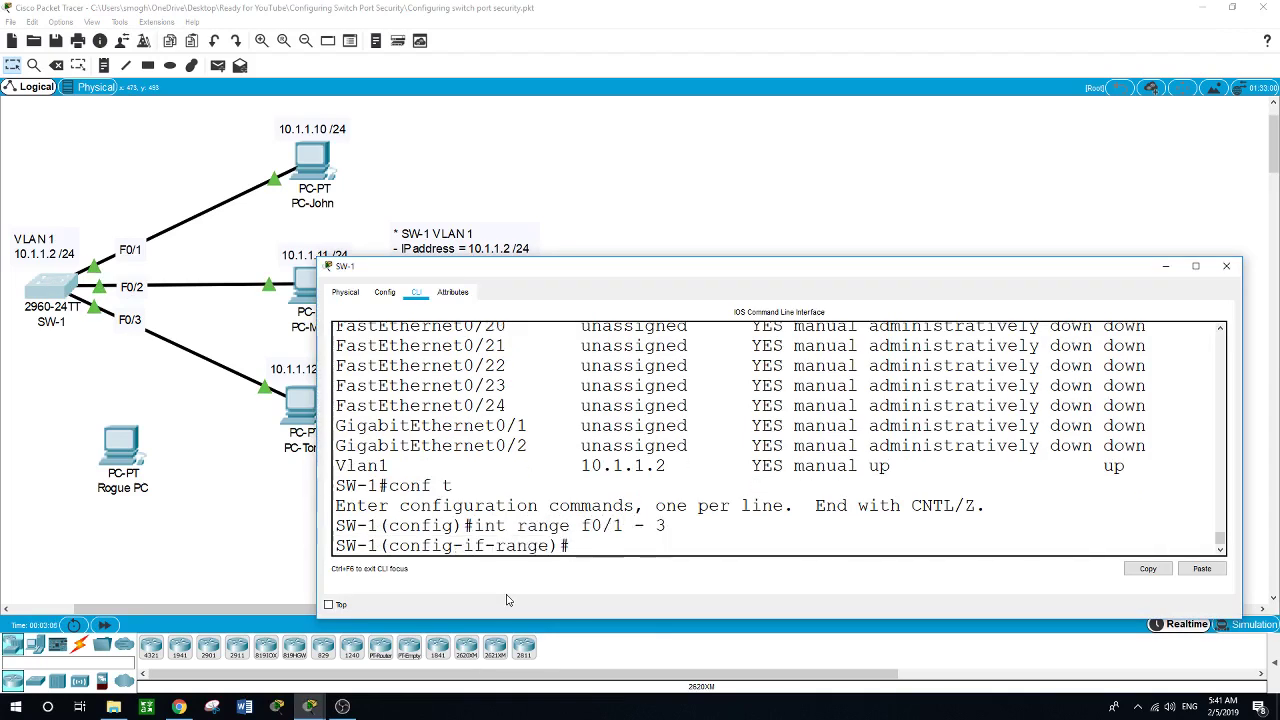
pyautogui.write('swit')
pyautogui.press('Tab')
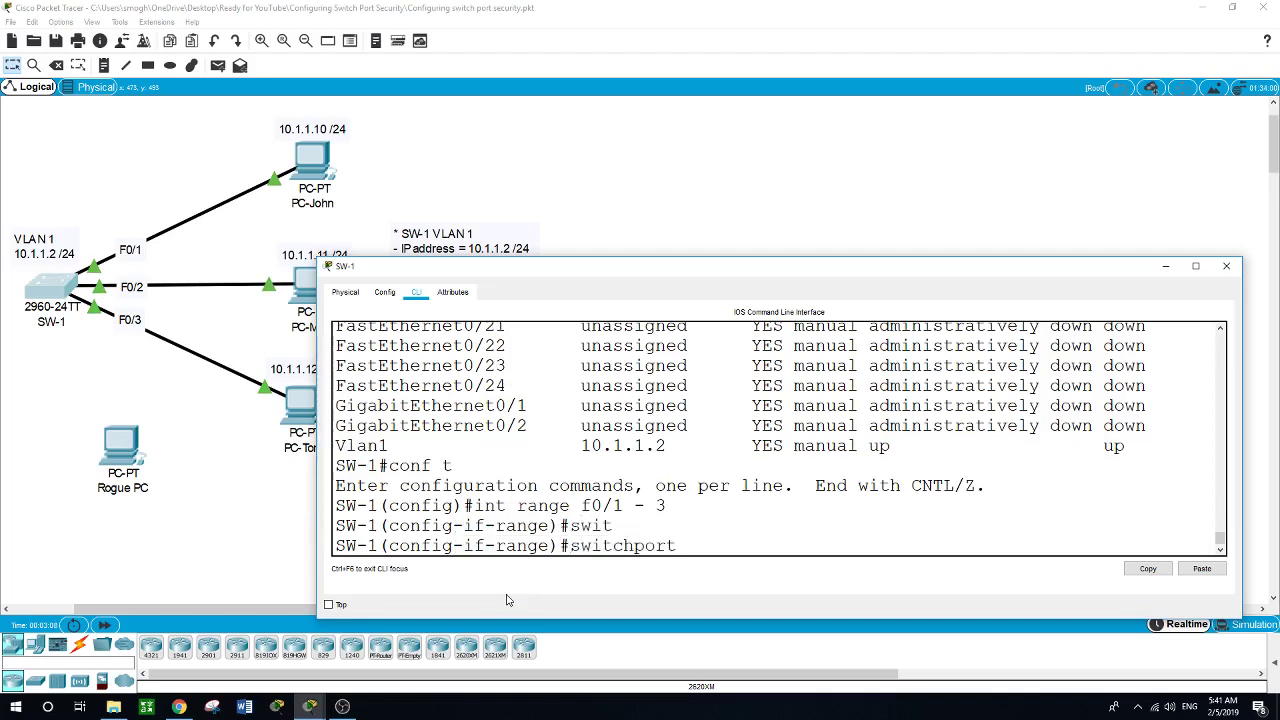
pyautogui.write('mod')
pyautogui.press('Tab')
pyautogui.write('acc')
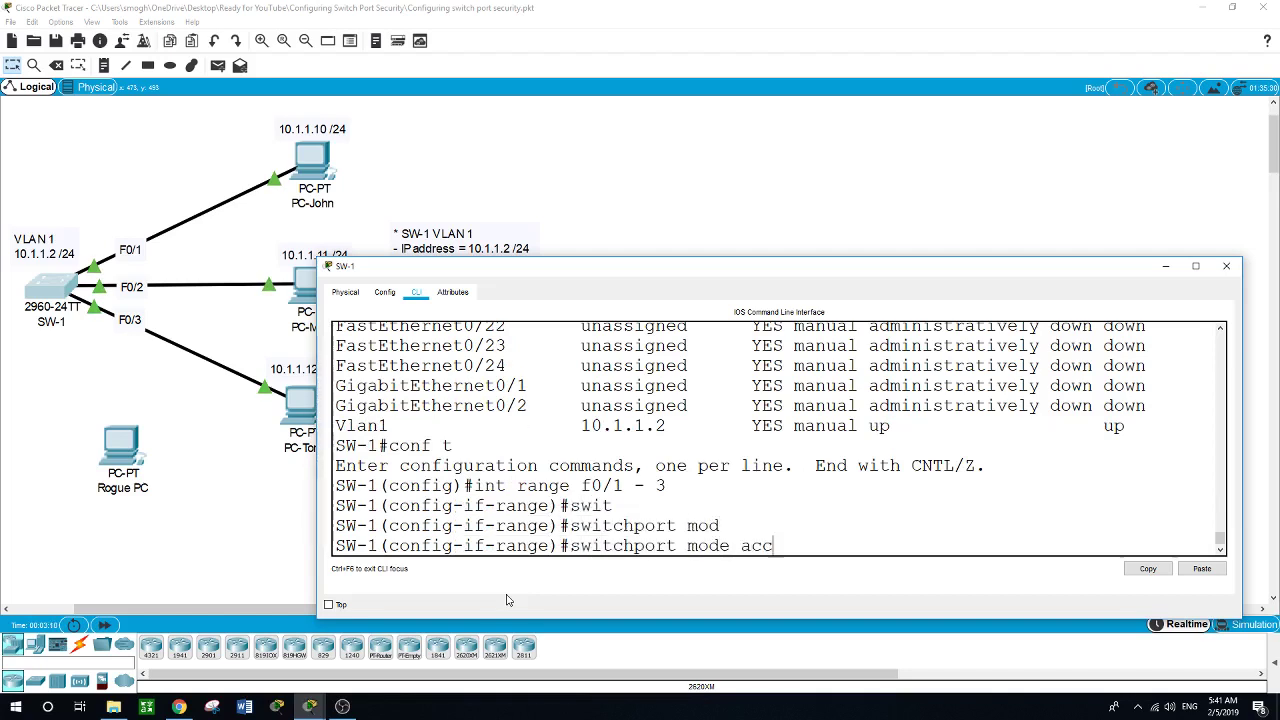
pyautogui.press('Tab')
pyautogui.press('Return')
# - Assign the selected ports to access VLAN 1 and return to privileged EXEC mode
pyautogui.write('swit')
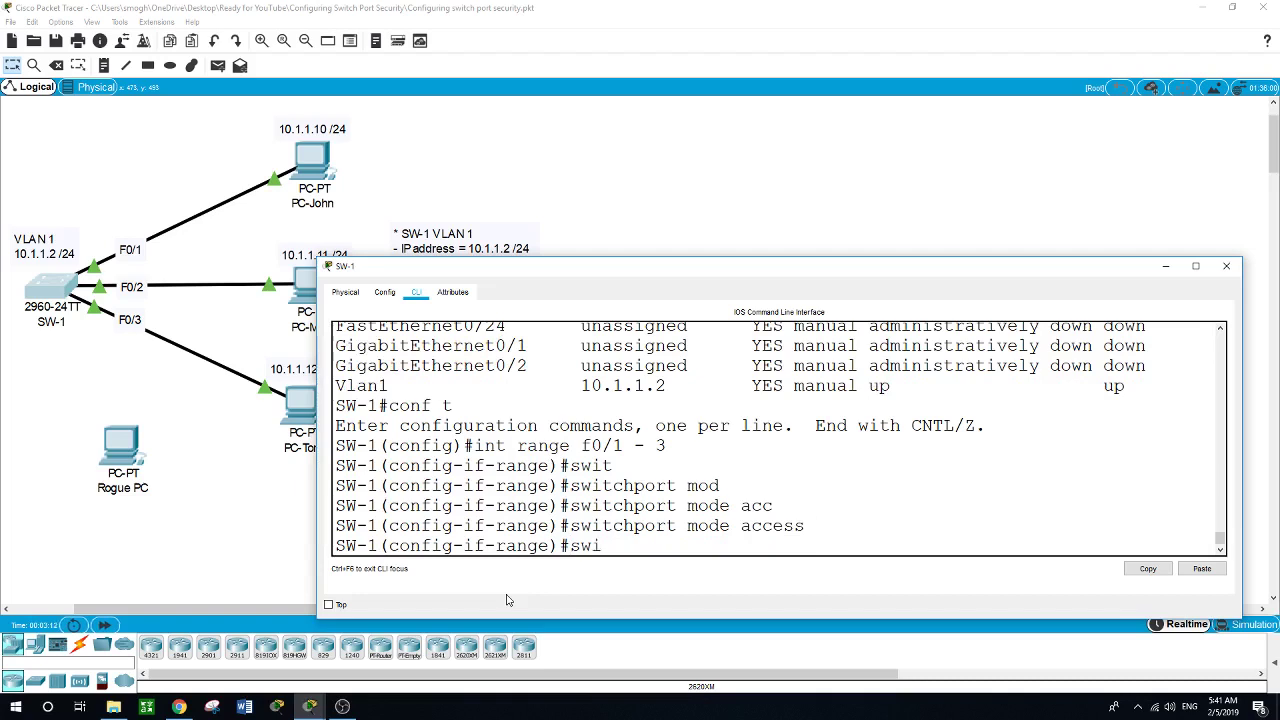
pyautogui.press('Tab')
pyautogui.write('acc')
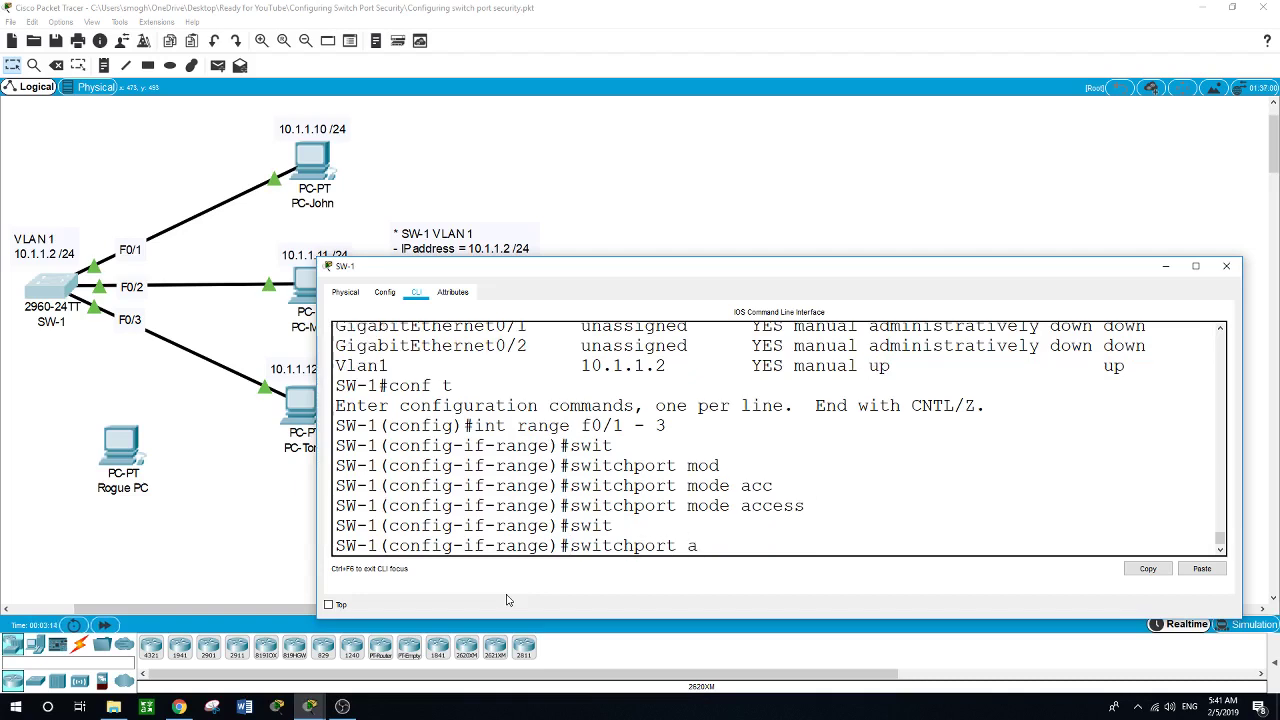
pyautogui.press('Tab')
pyautogui.write('vlan')
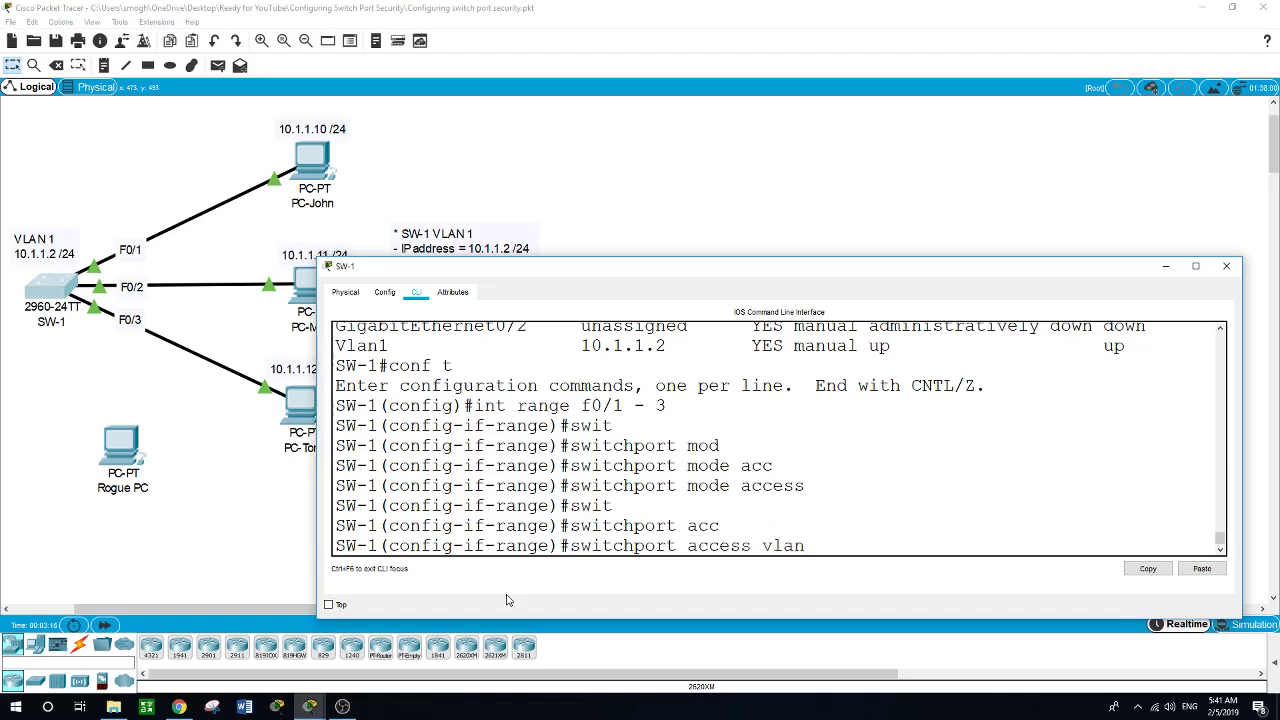
pyautogui.write(' 1')
pyautogui.press('Return')
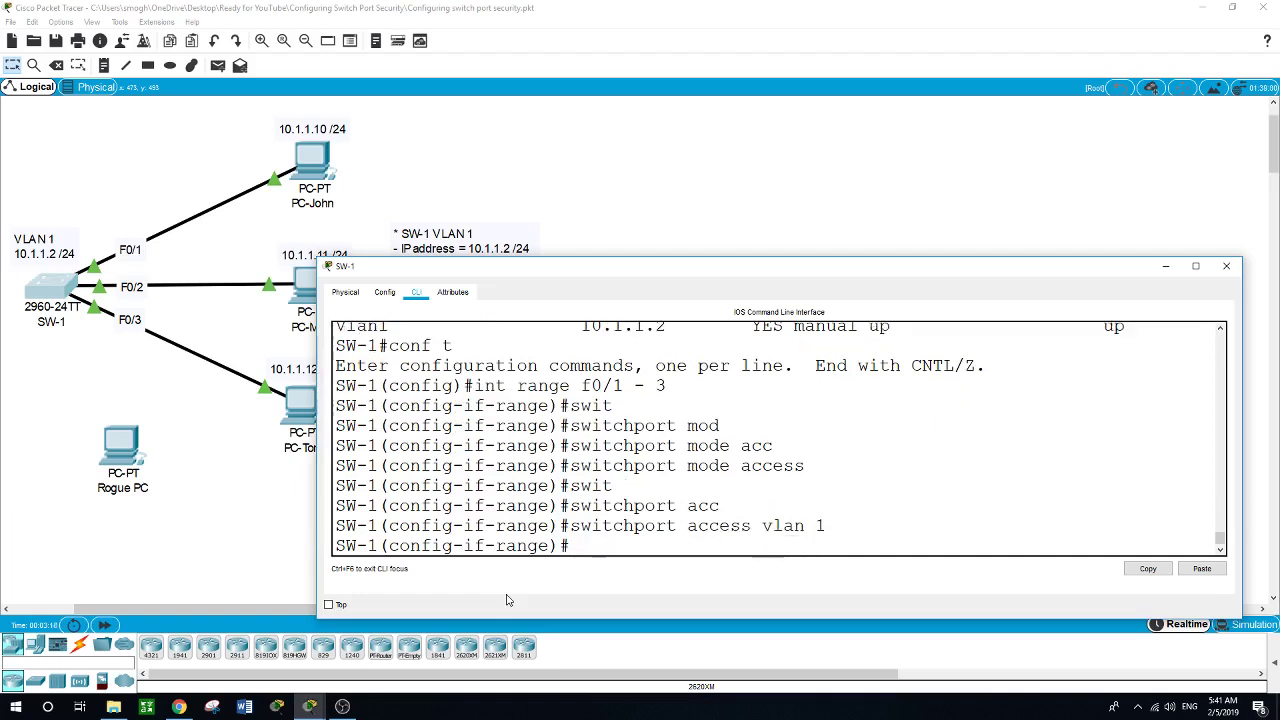
pyautogui.write('exit')
pyautogui.press('Return')
pyautogui.write('exit')
pyautogui.press('Return')
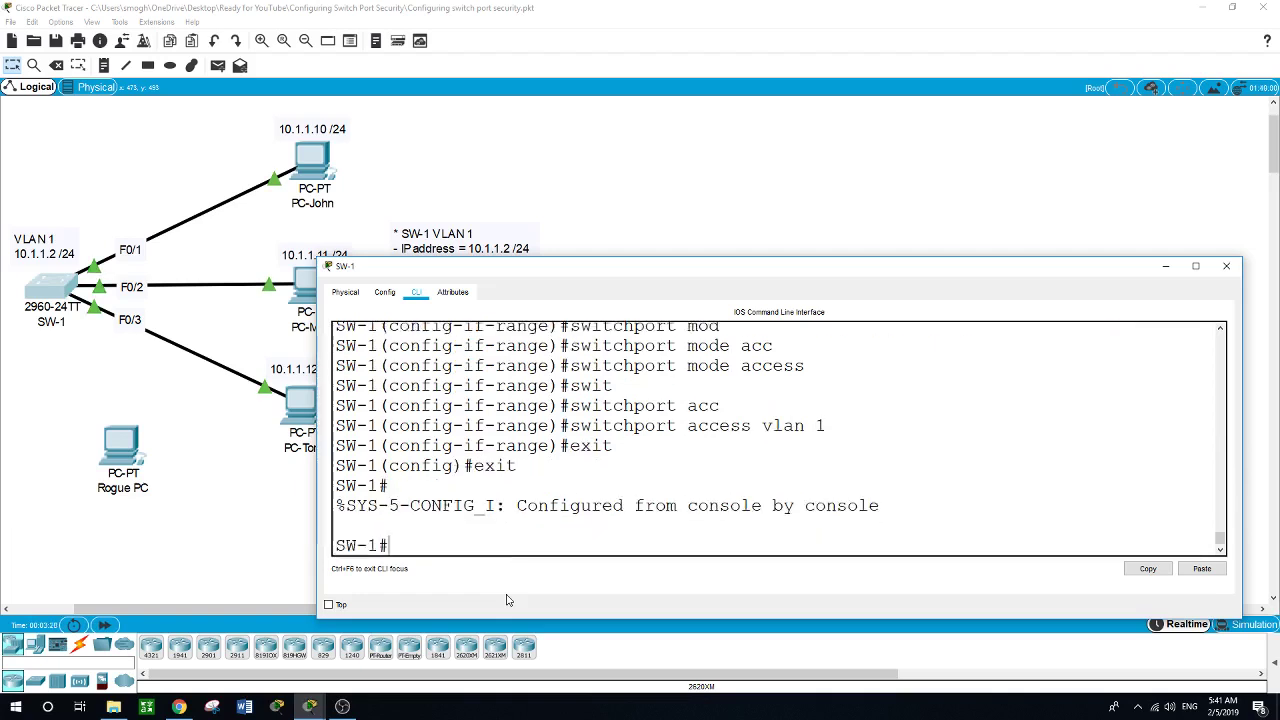
# - Display SW-1's current port-security information
pyautogui.write('show port')
pyautogui.press('Tab')
pyautogui.press('Return')
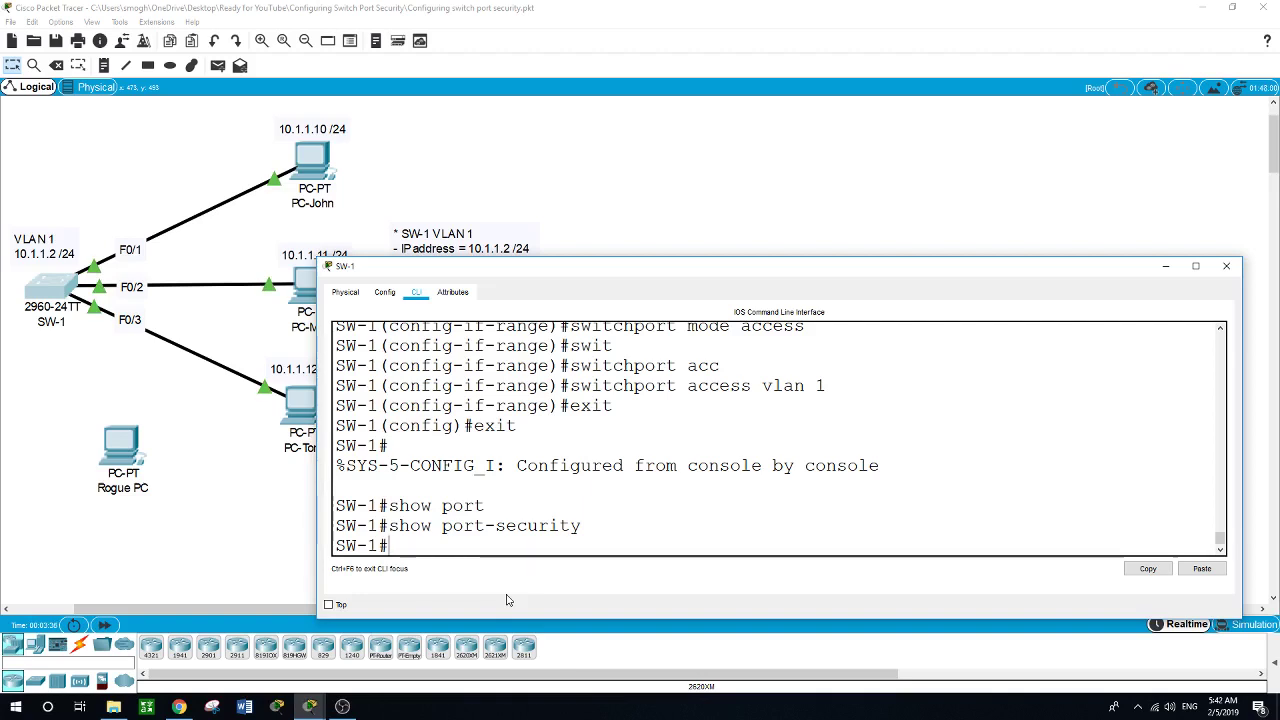
# - Enable port security on SW-1's interface range f0/1 - 3 from global configuration mode
pyautogui.write('conf t')
pyautogui.press('Return')
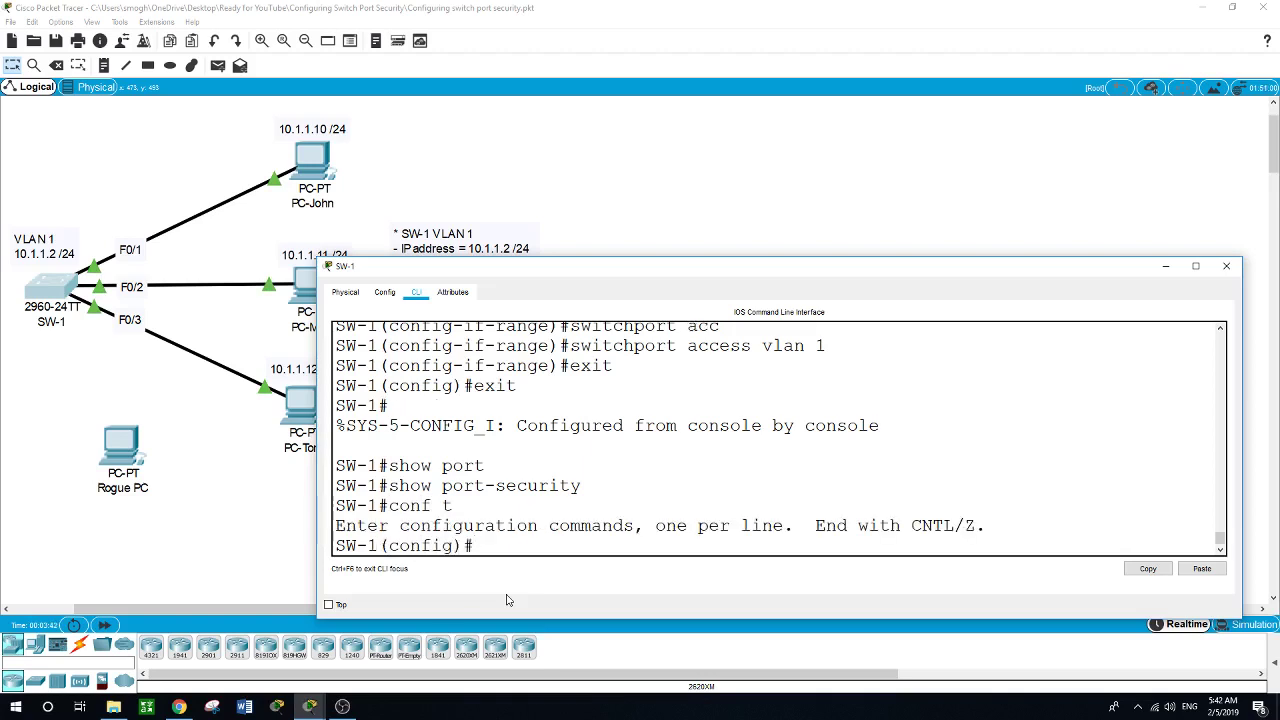
pyautogui.write('int range f0/1 - 3')
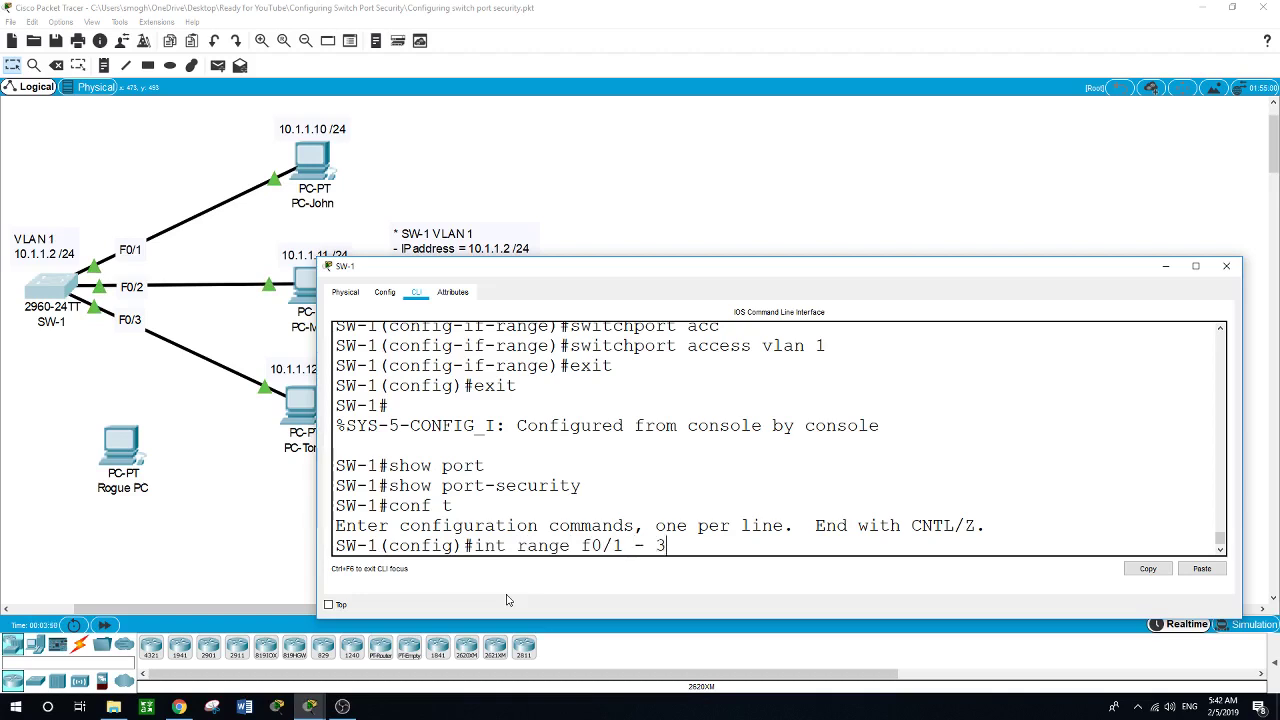
pyautogui.press('Return')
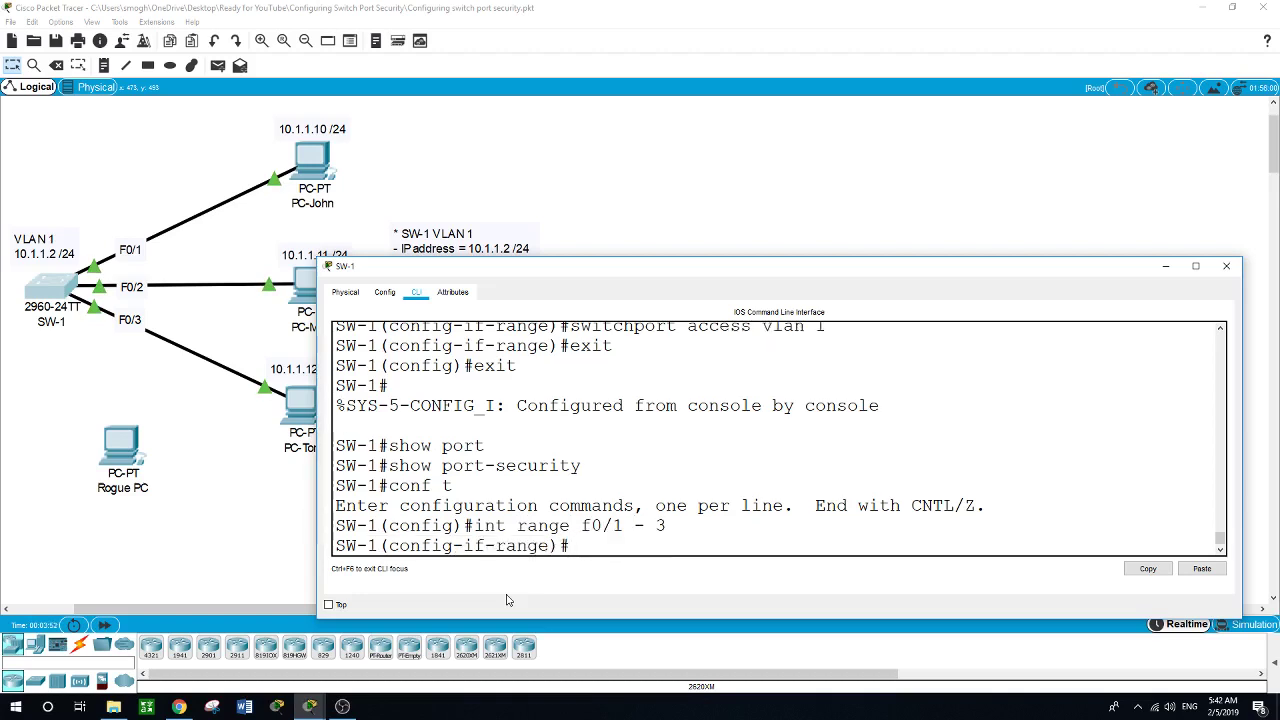
pyautogui.write('swi')
pyautogui.press('Tab')
pyautogui.write('port')
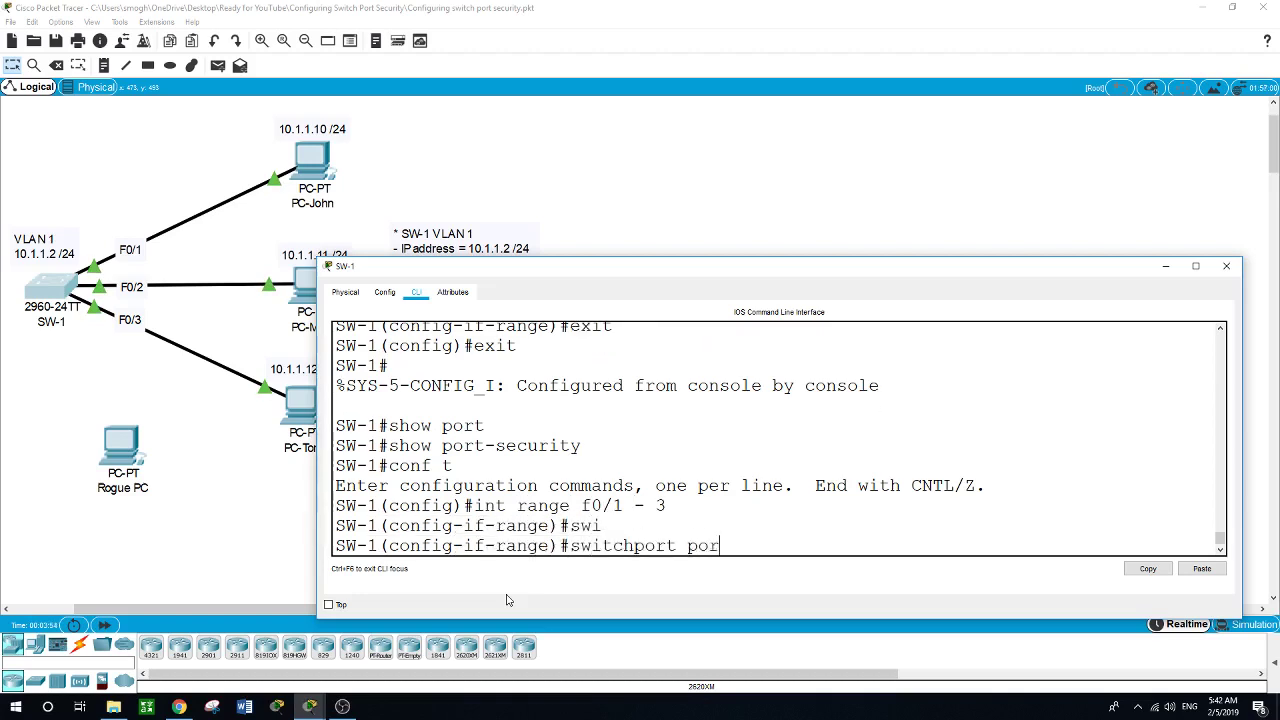
pyautogui.press('Tab')
pyautogui.press('Return')
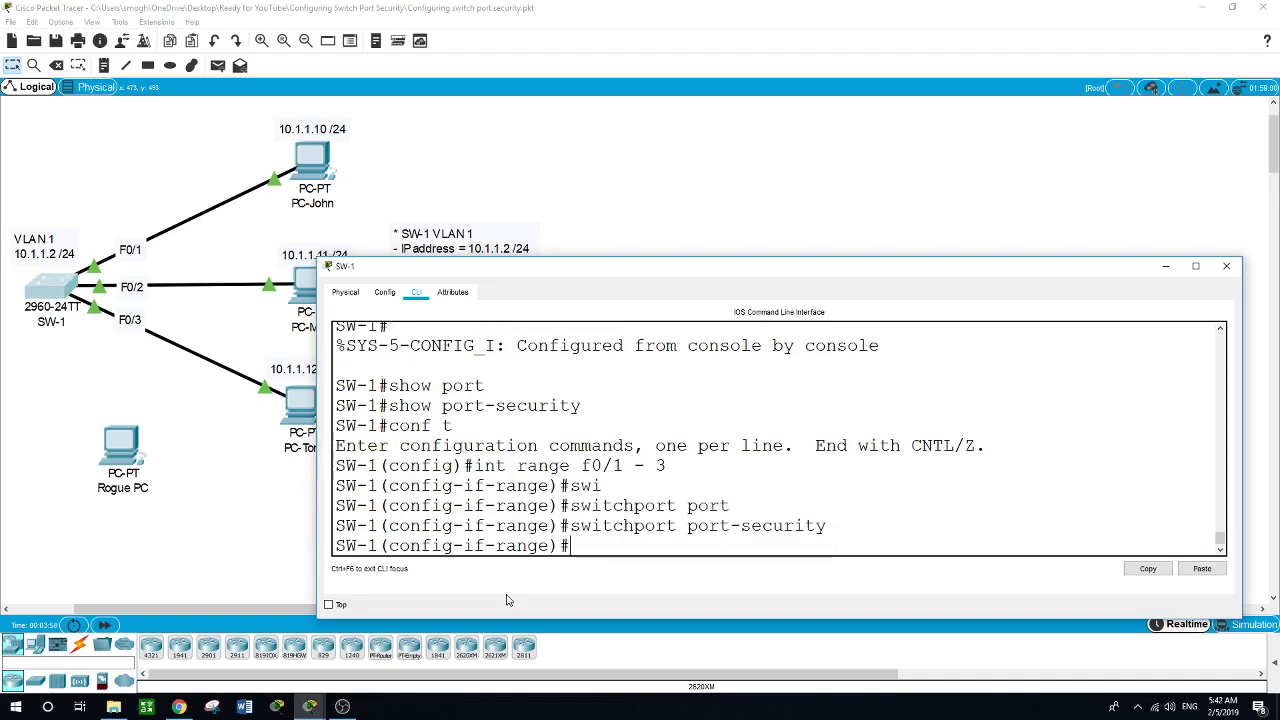
# - Check the allowed range for the port-security maximum and limit the selected ports to 1 MAC address
pyautogui.write('switch')
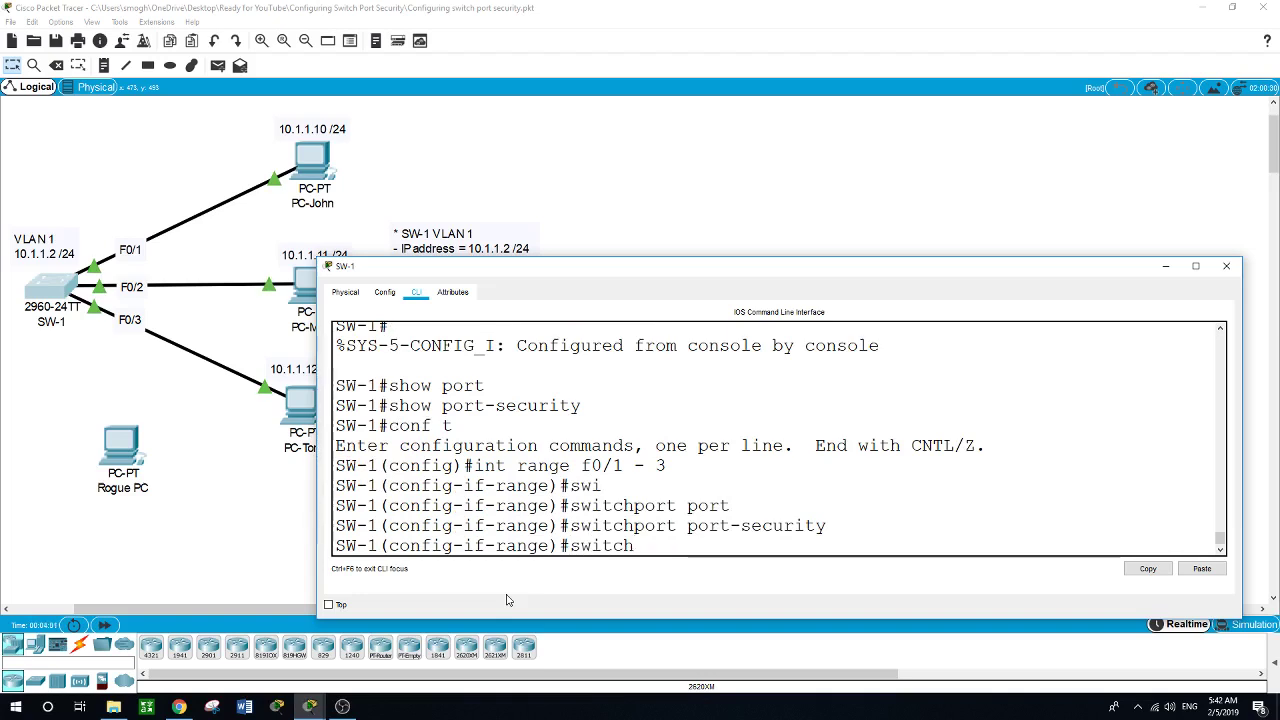
pyautogui.press('Tab')
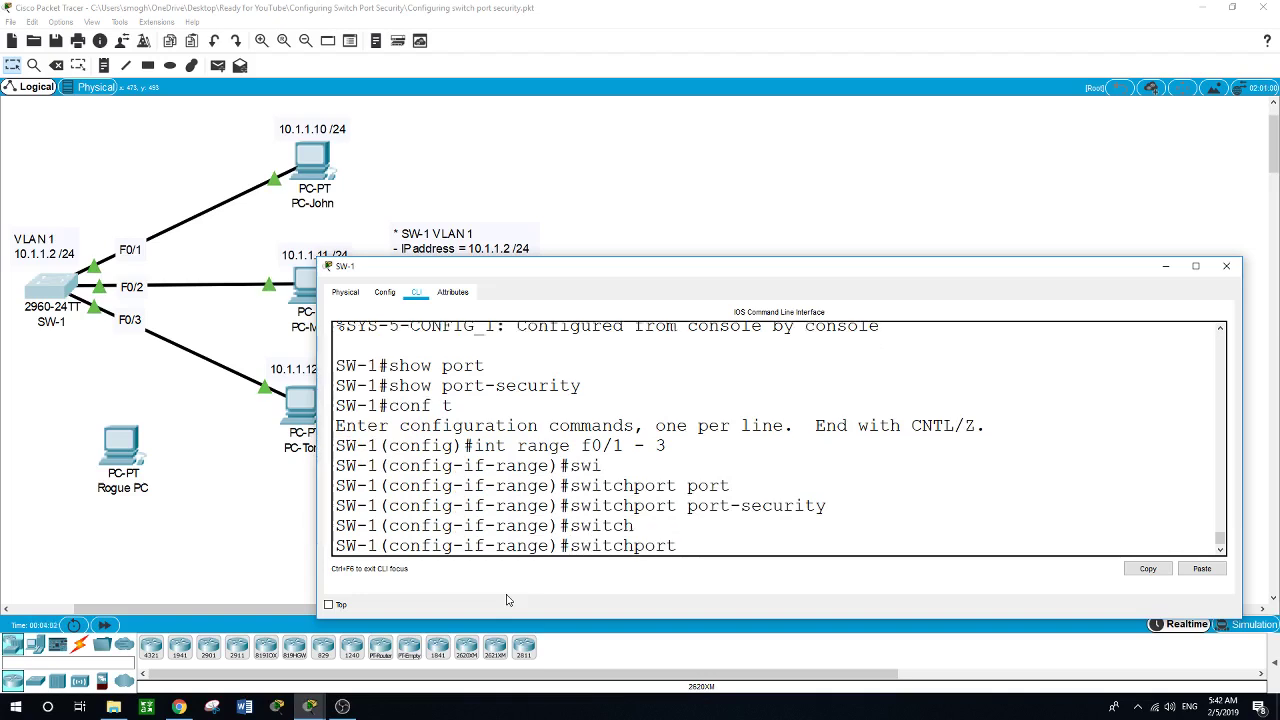
pyautogui.write('por')
pyautogui.press('Tab')
pyautogui.write('ma')
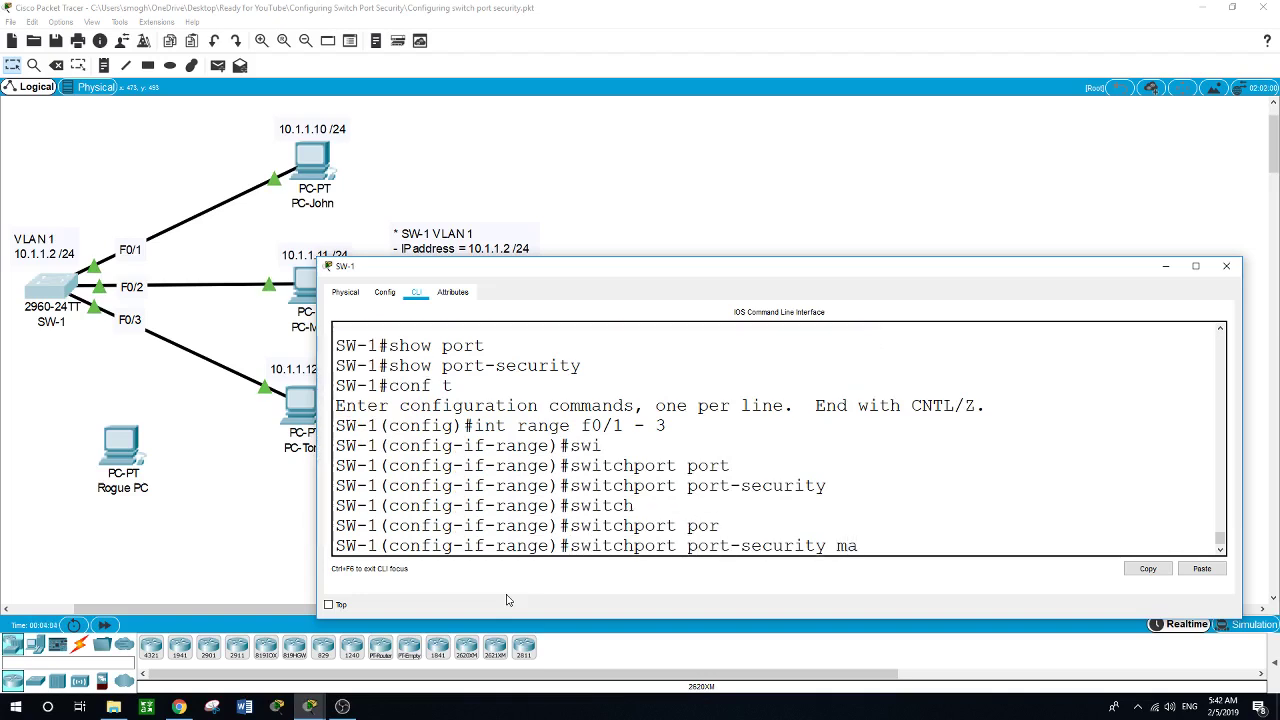
pyautogui.write('xi')
pyautogui.press('Tab')
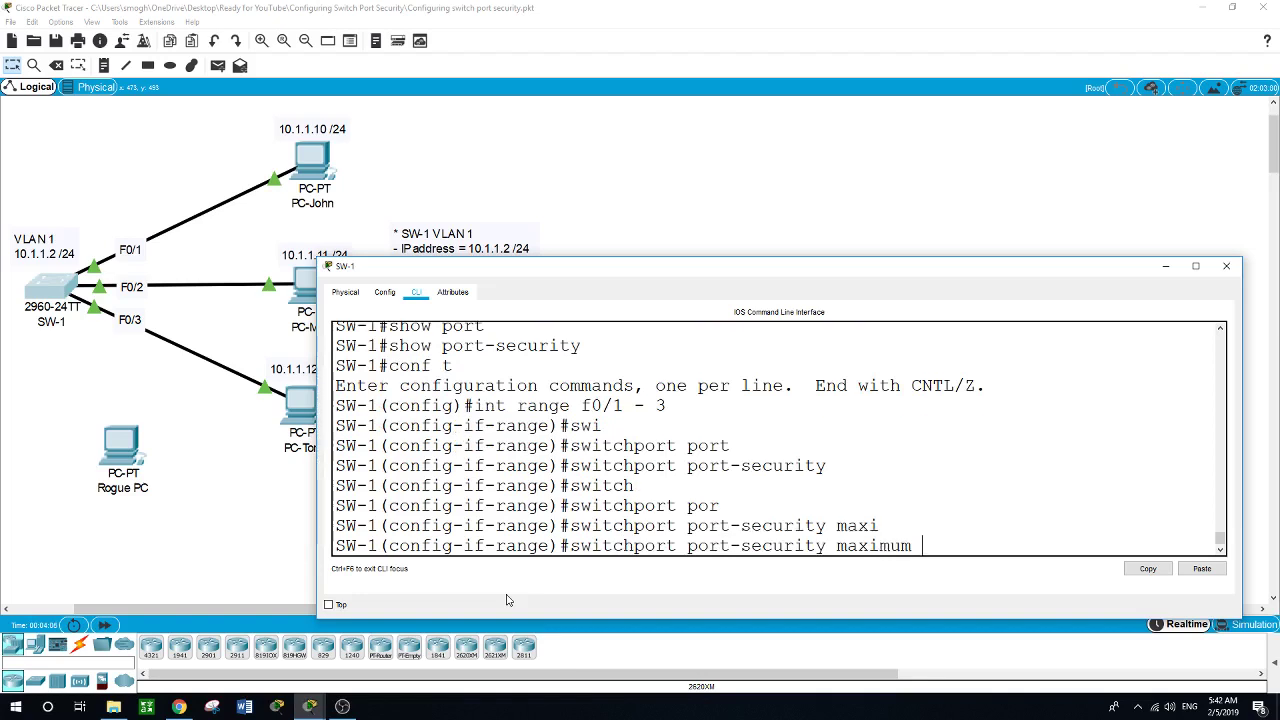
pyautogui.write('?')
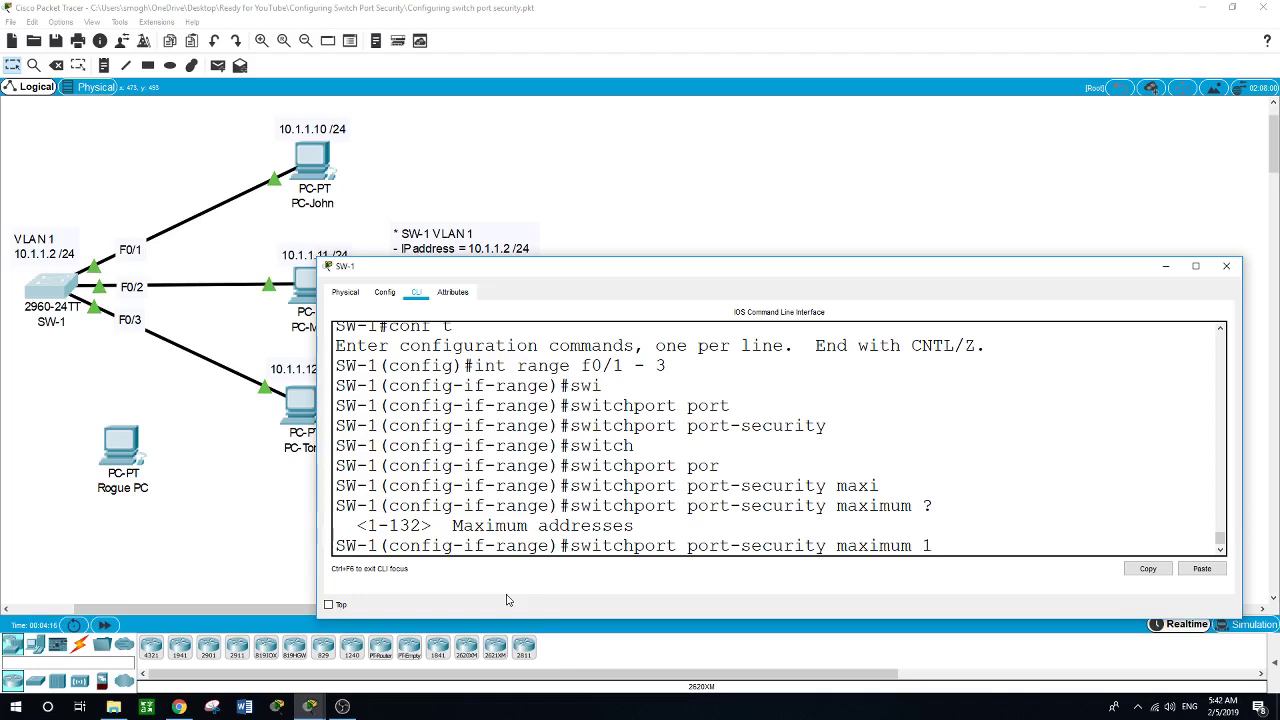
pyautogui.press('Return')
# - Check the port-security mac-address options, set the selected ports to sticky, and return to privileged EXEC mode
pyautogui.write('s')
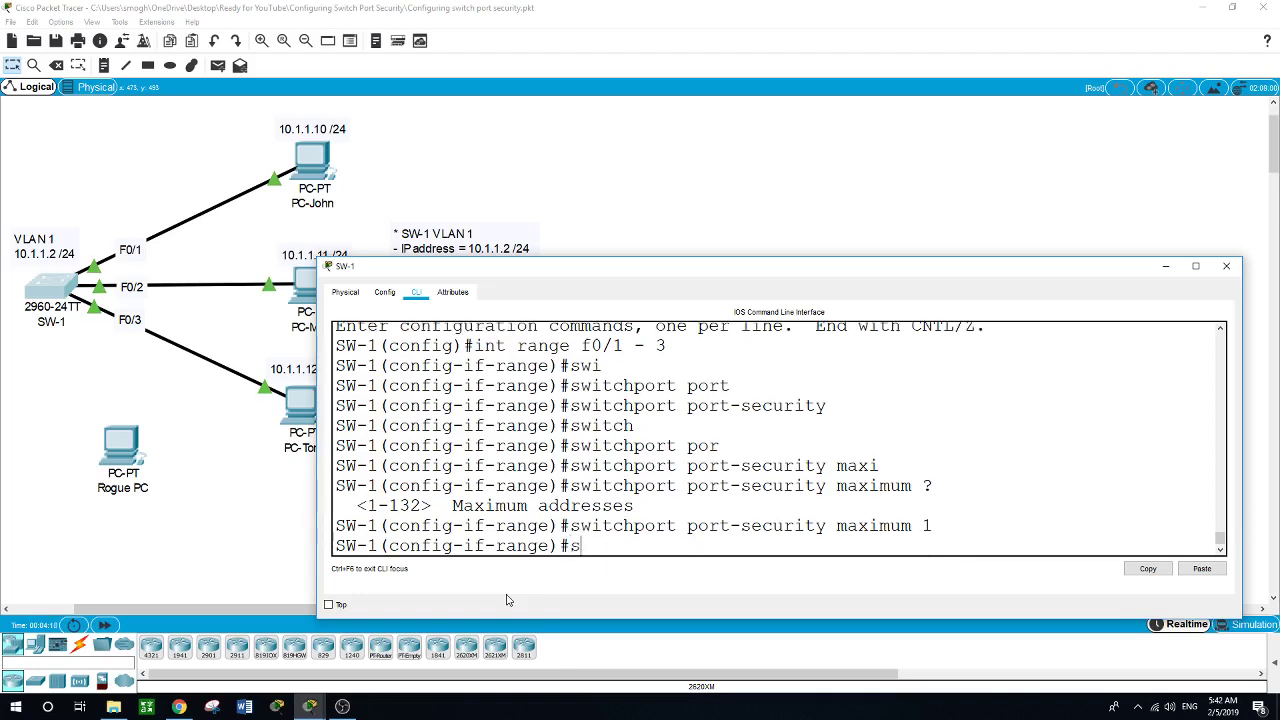
pyautogui.write('wi')
pyautogui.press('Tab')
pyautogui.write('po')
pyautogui.press('Tab')
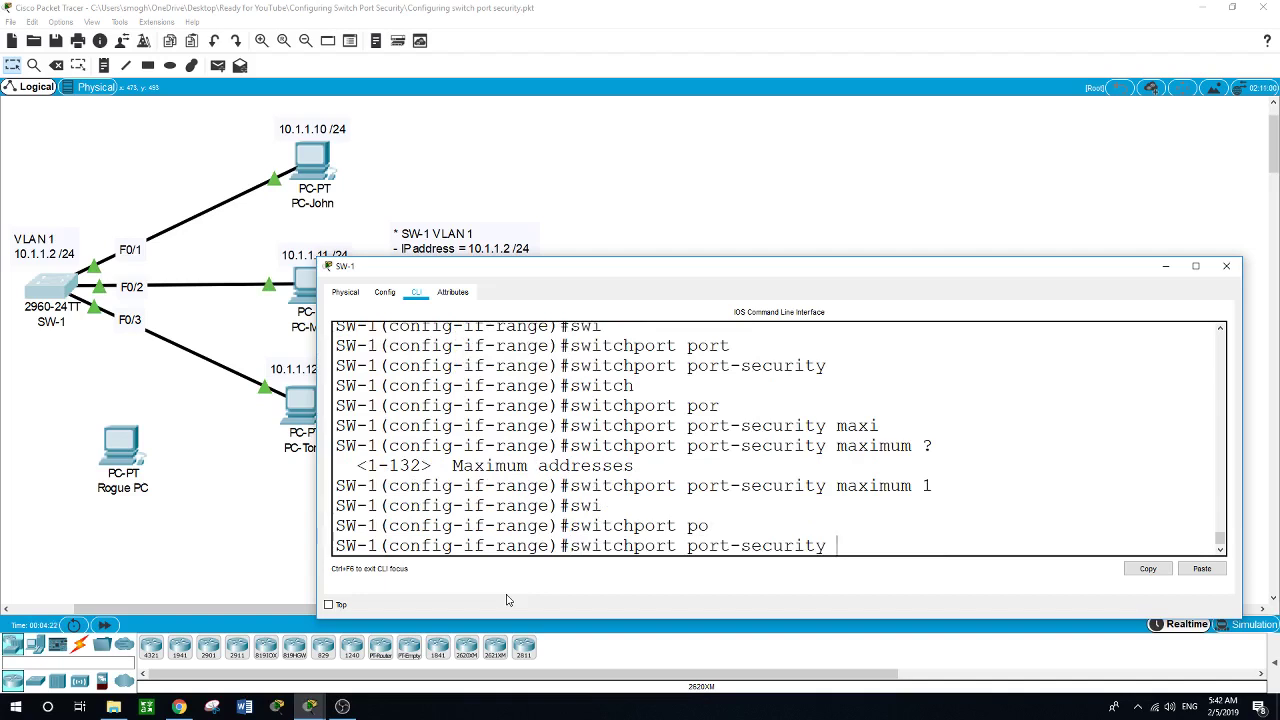
pyautogui.write('m')
pyautogui.press('Tab')
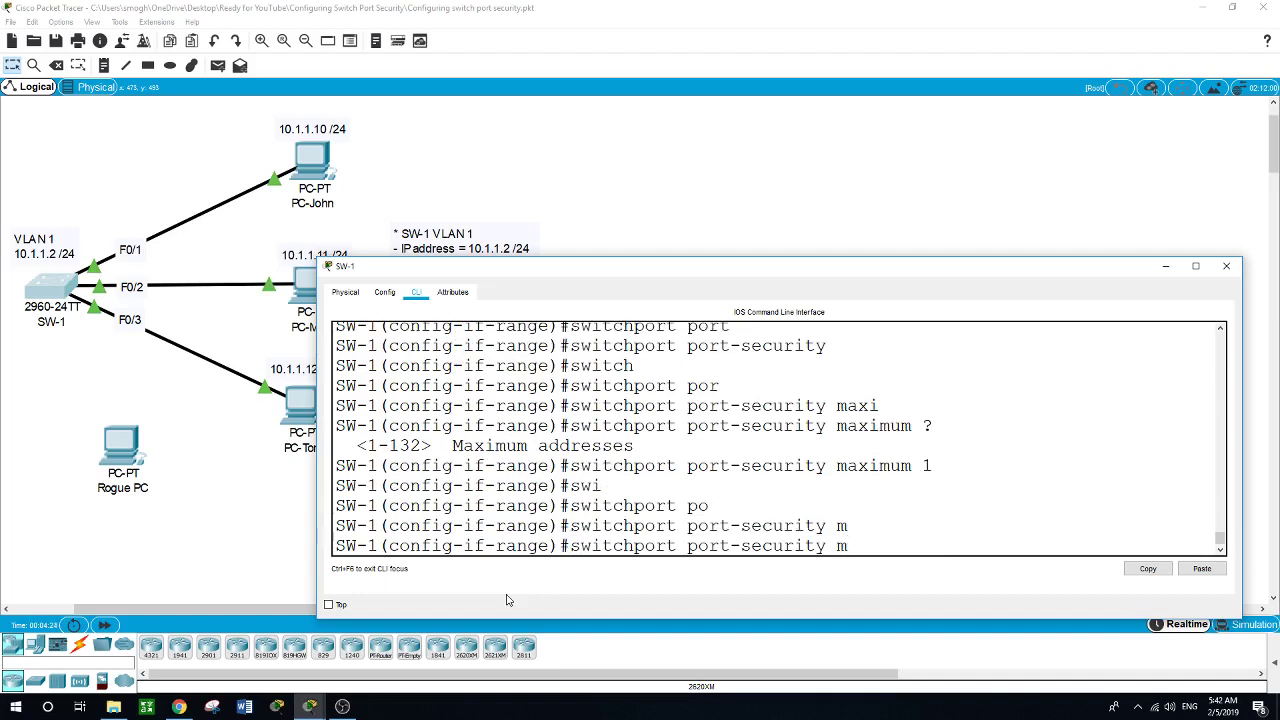
pyautogui.write('ac')
pyautogui.press('Tab')
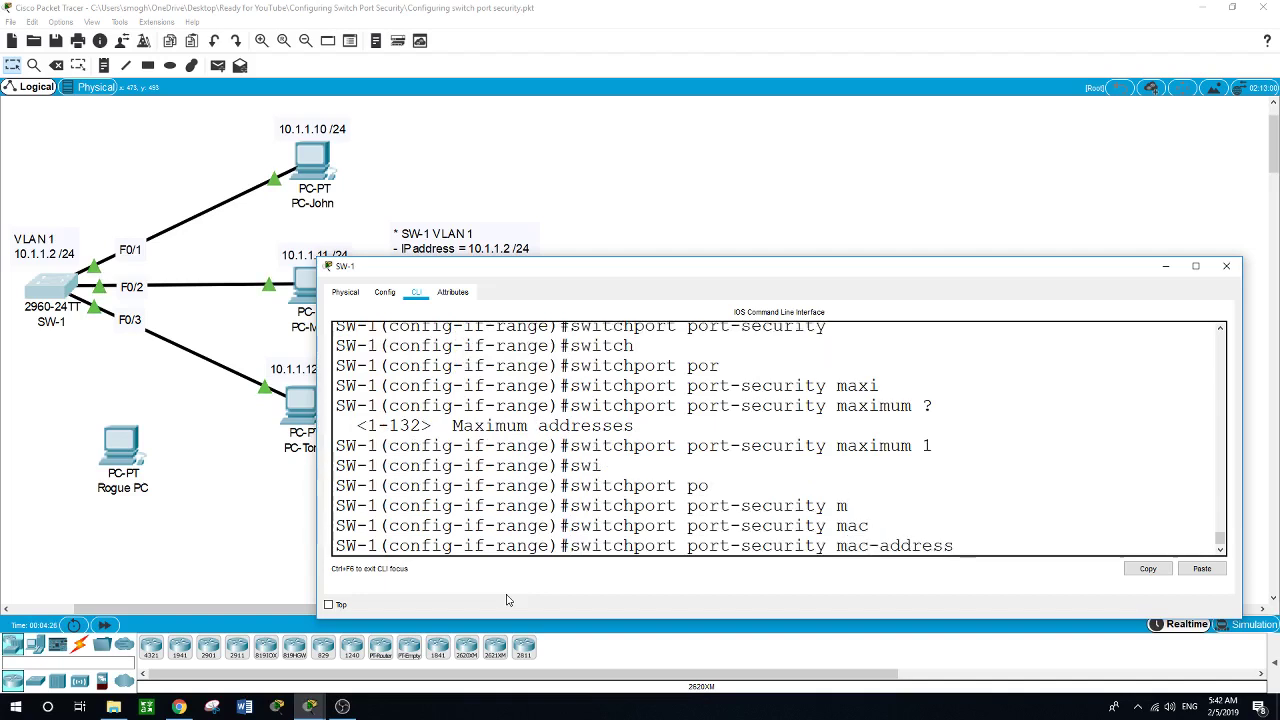
pyautogui.write('?')
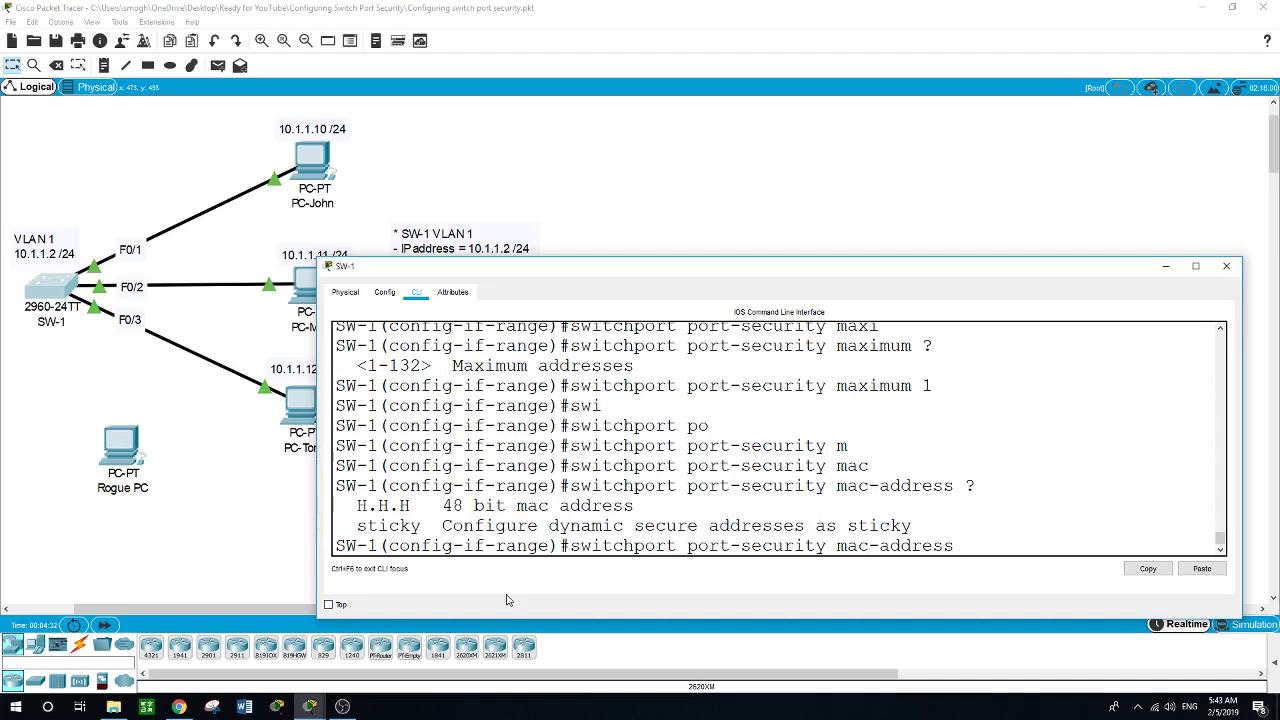
pyautogui.write('stic')
pyautogui.press('Tab')
pyautogui.press('Return')
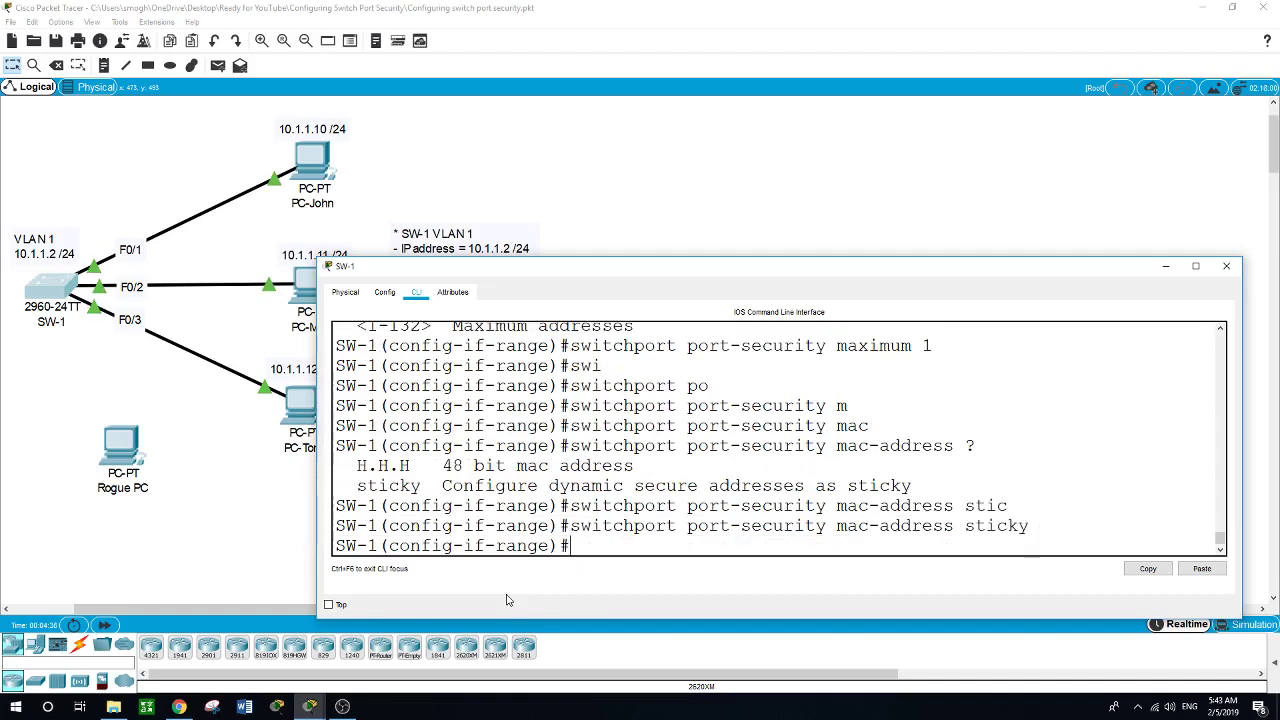
pyautogui.write('exit')
pyautogui.press('Return')
pyautogui.write('exit')
pyautogui.press('Return')
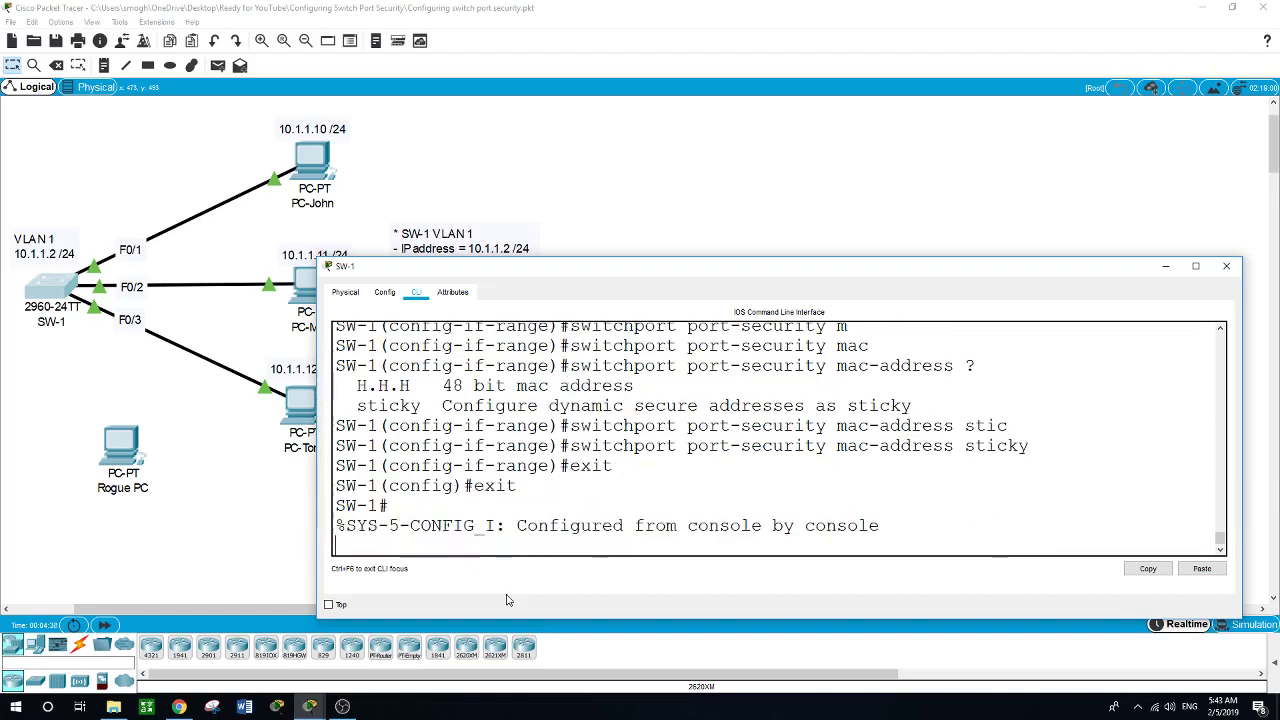
pyautogui.press('Return')
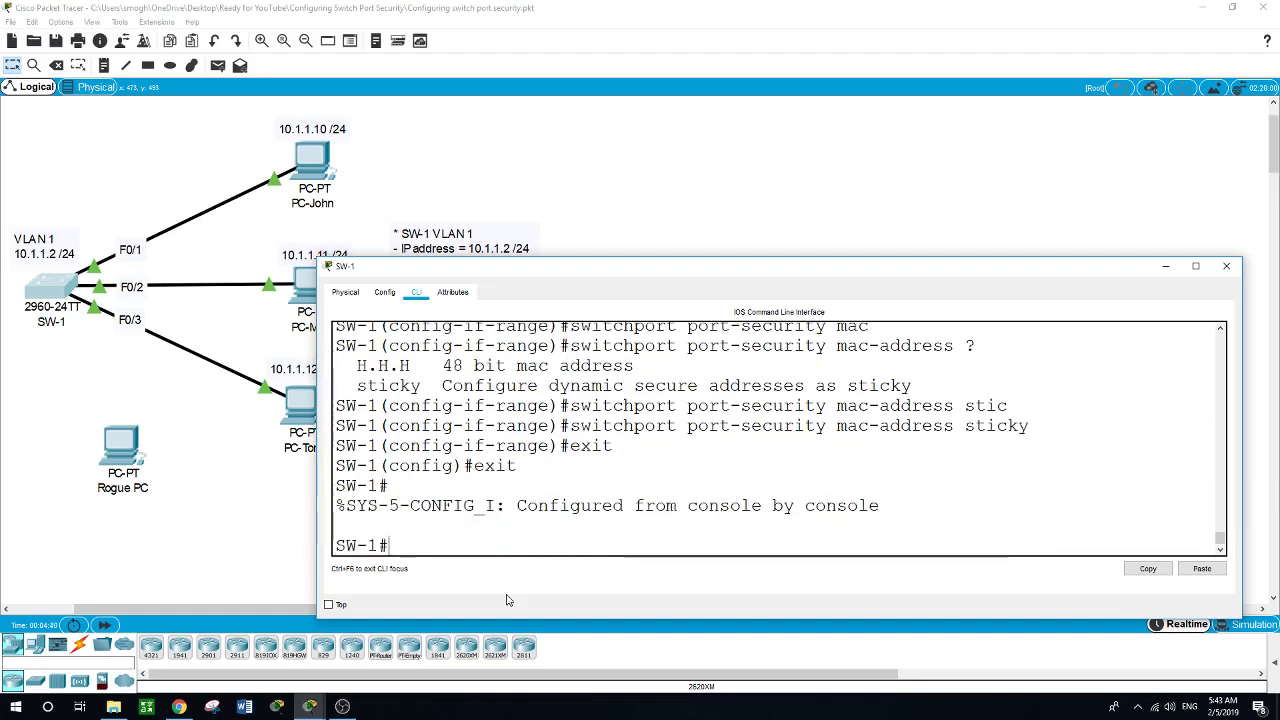
# - Try to display the interface details of f0/1 with show ip int f0/1
pyautogui.write('show ip in')
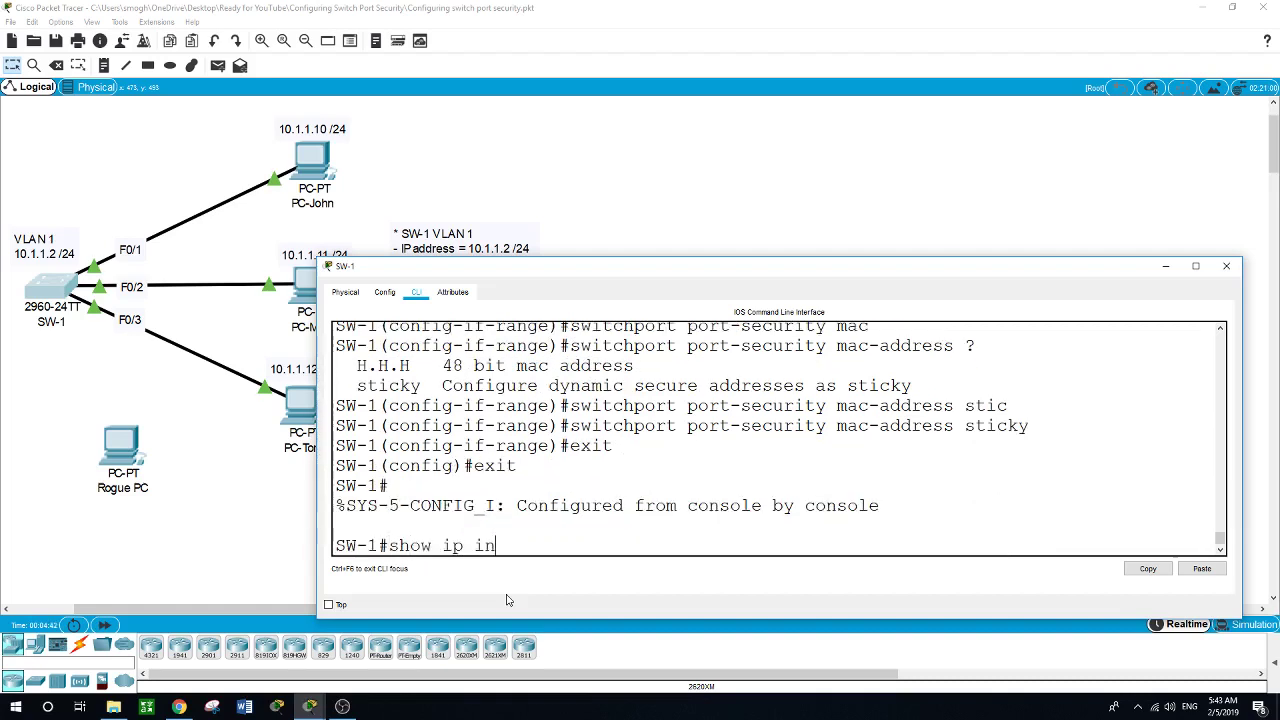
pyautogui.write('t ')
pyautogui.write('f0/')
pyautogui.write('1')
pyautogui.press('Return')
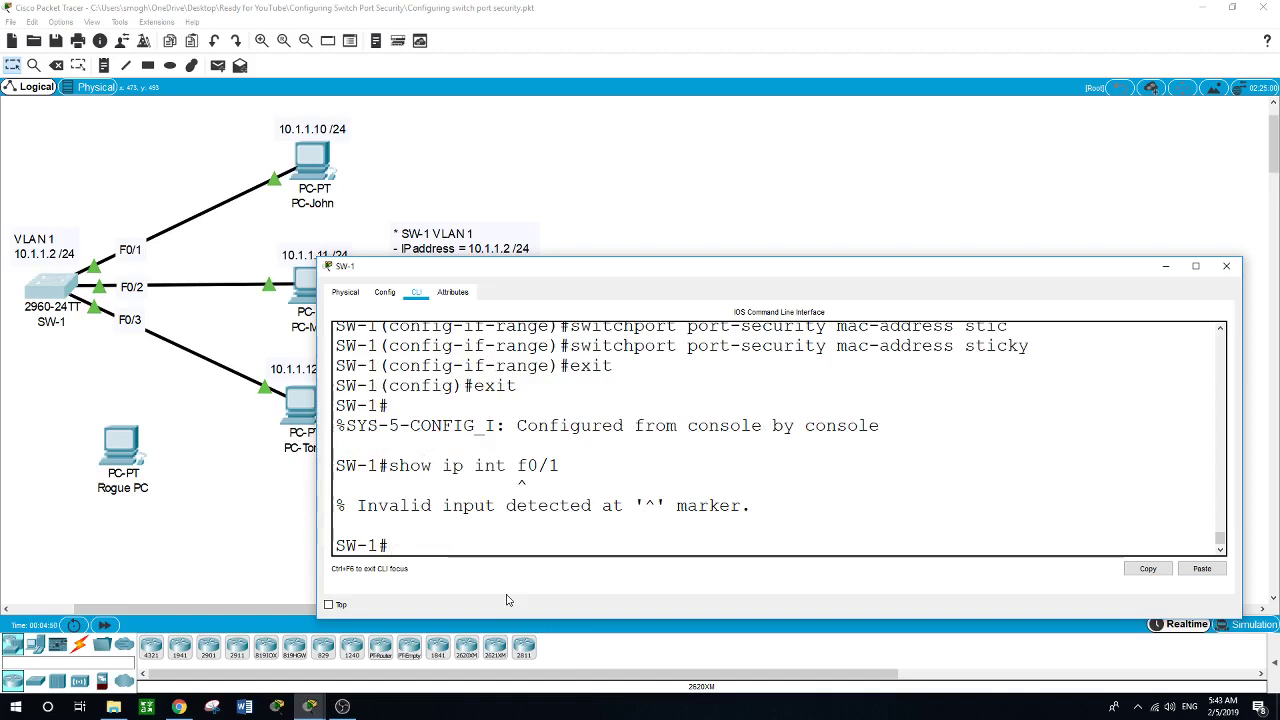
# - Display the port-security details of interface f0/1 and read through the whole output
pyautogui.write('show por')
pyautogui.press('Tab')
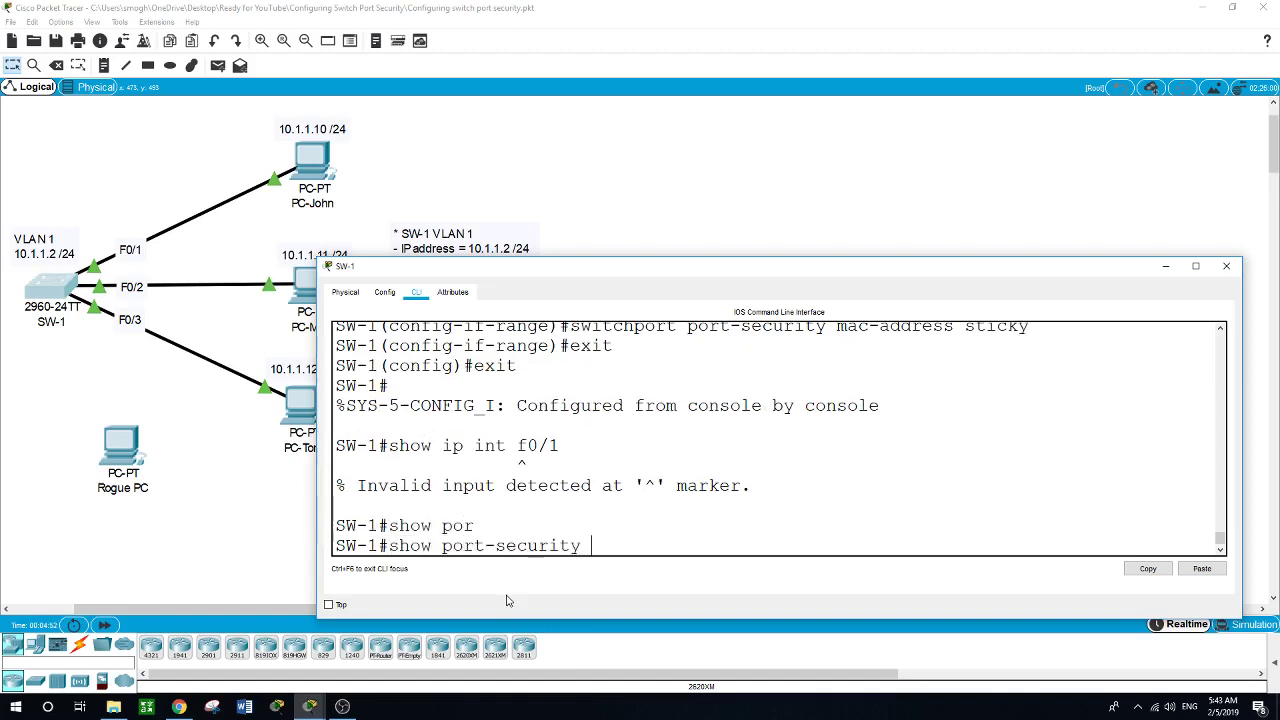
pyautogui.write('int f0/1')
pyautogui.press('Return')
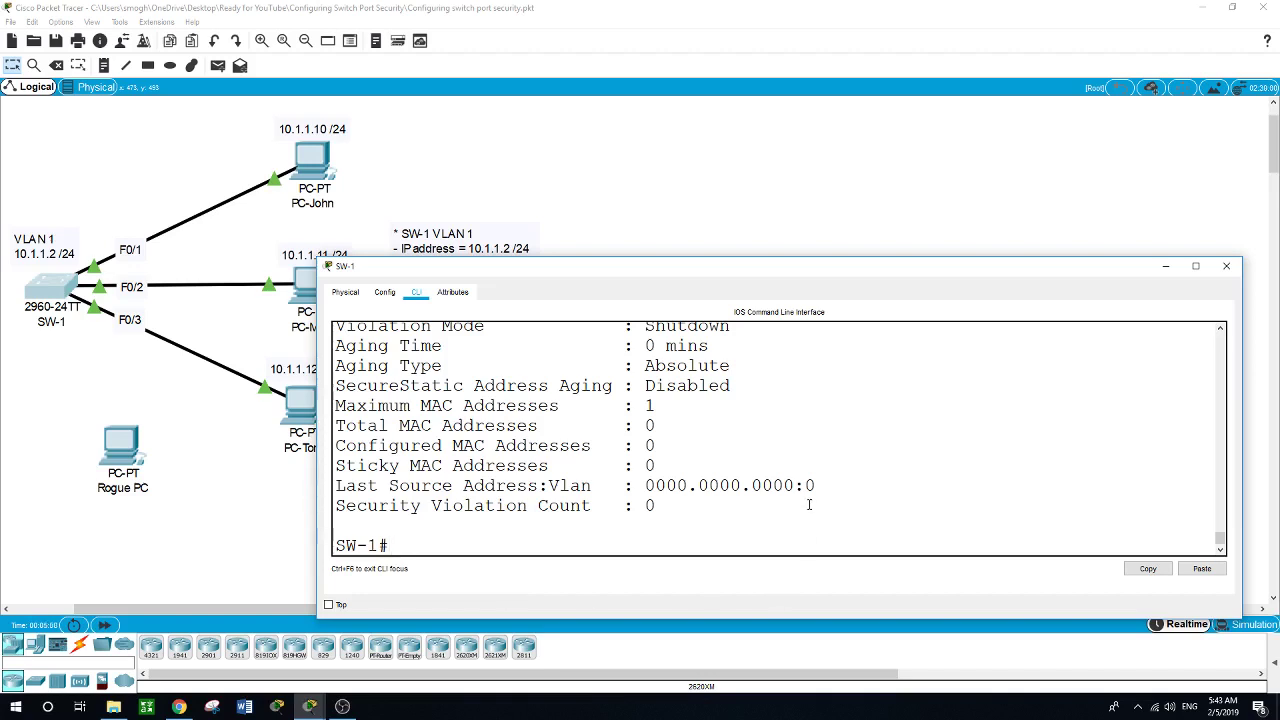
pyautogui.scroll(2, 809, 502)
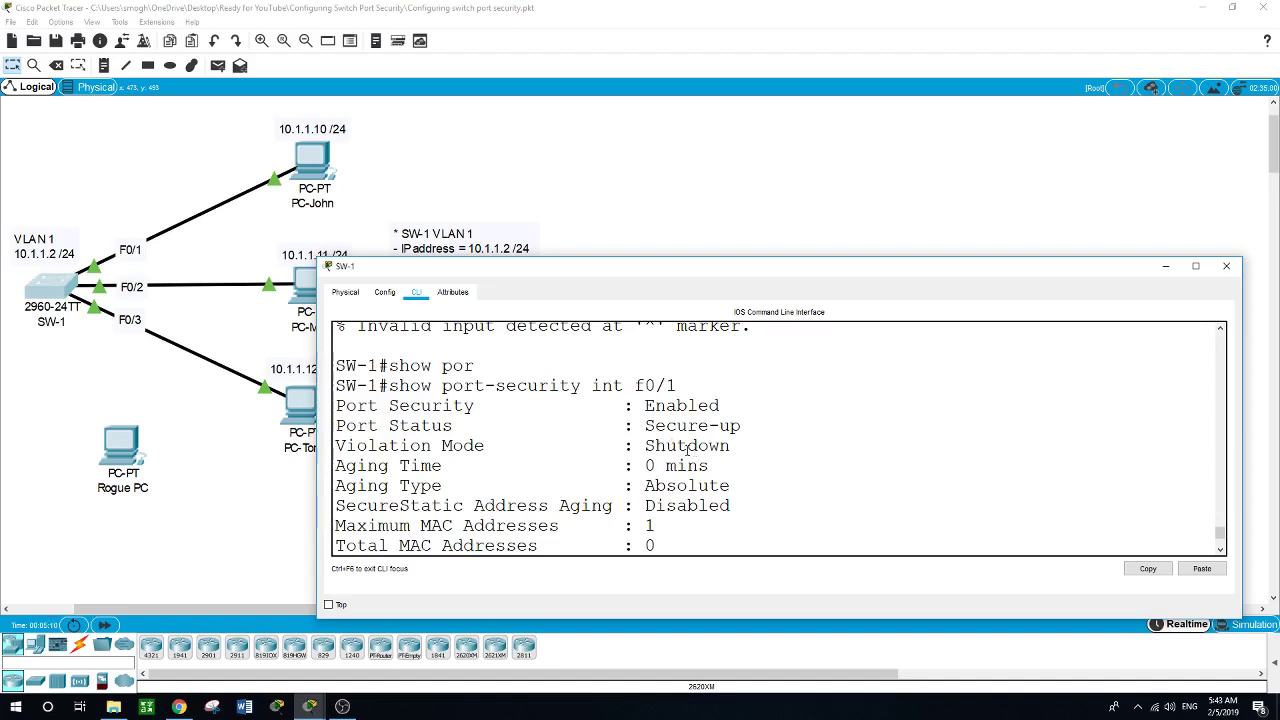
pyautogui.scroll(-1, 688, 452)
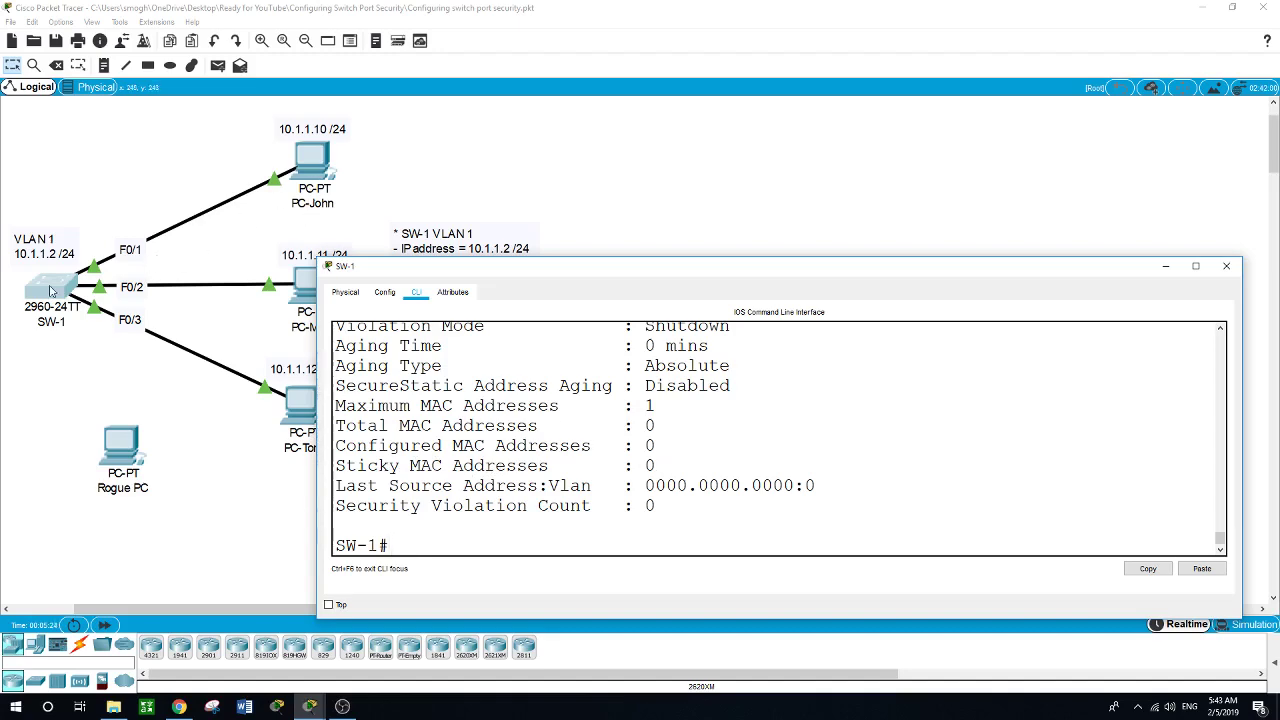
# - Ping the switch at 10.1.1.2 from PC-John's Command Prompt to generate traffic on f0/1
pyautogui.click(307, 168)
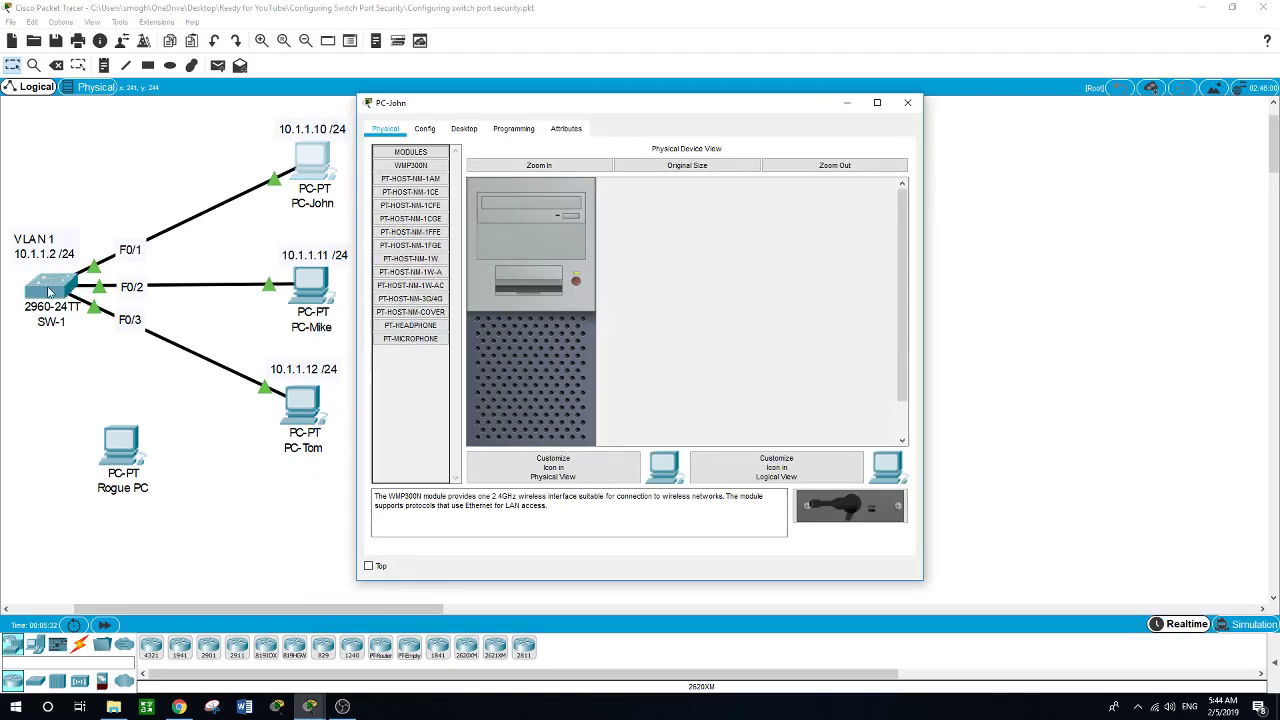
pyautogui.moveTo(537, 112); pyautogui.dragTo(663, 117)
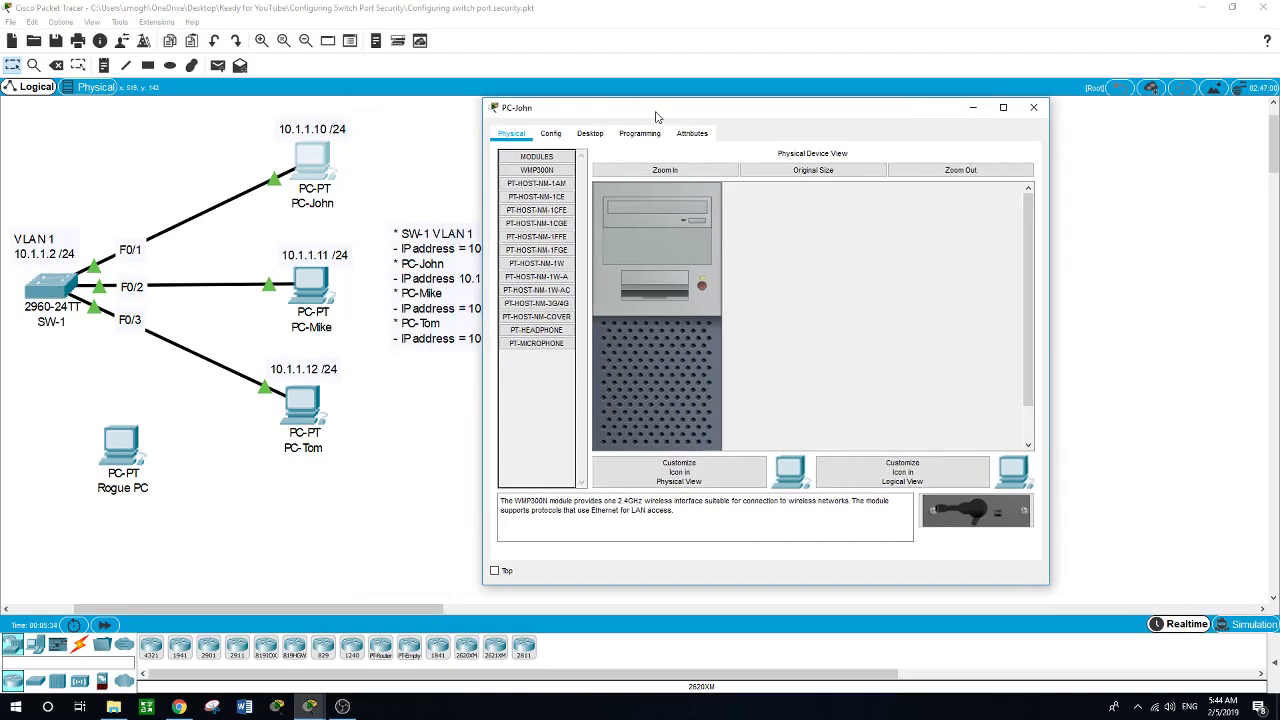
pyautogui.click(553, 134)
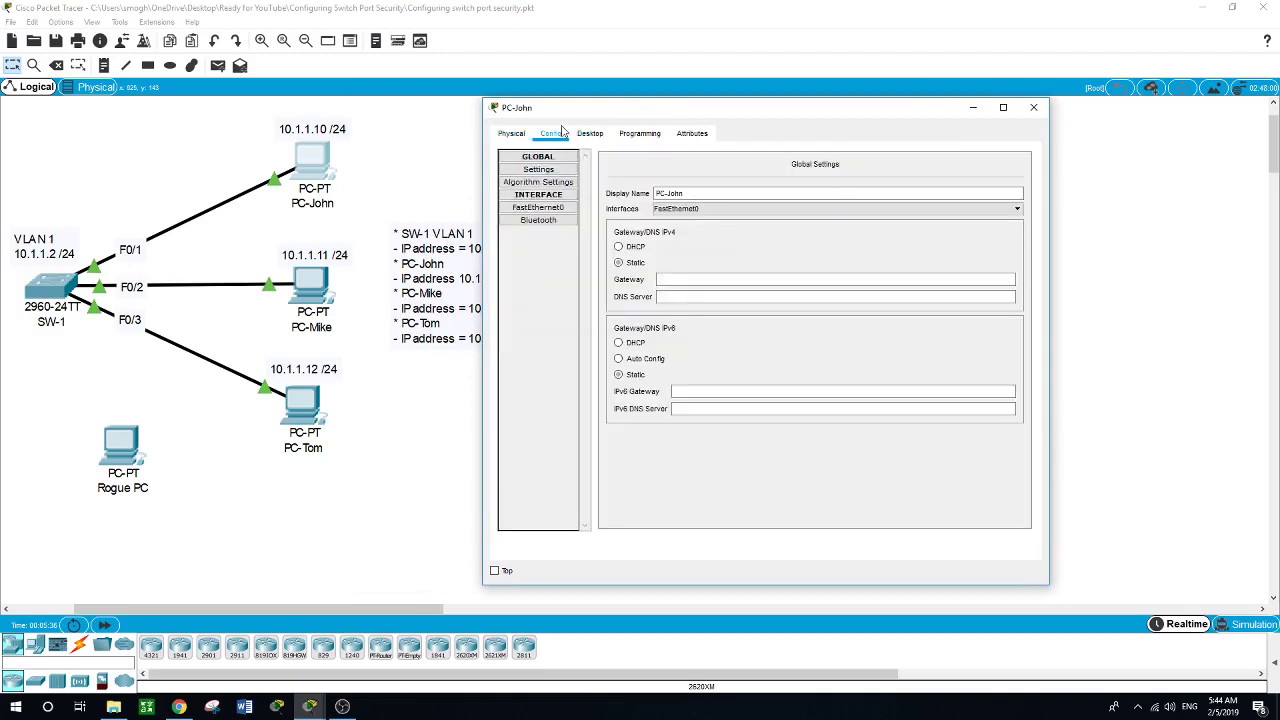
pyautogui.click(589, 137)
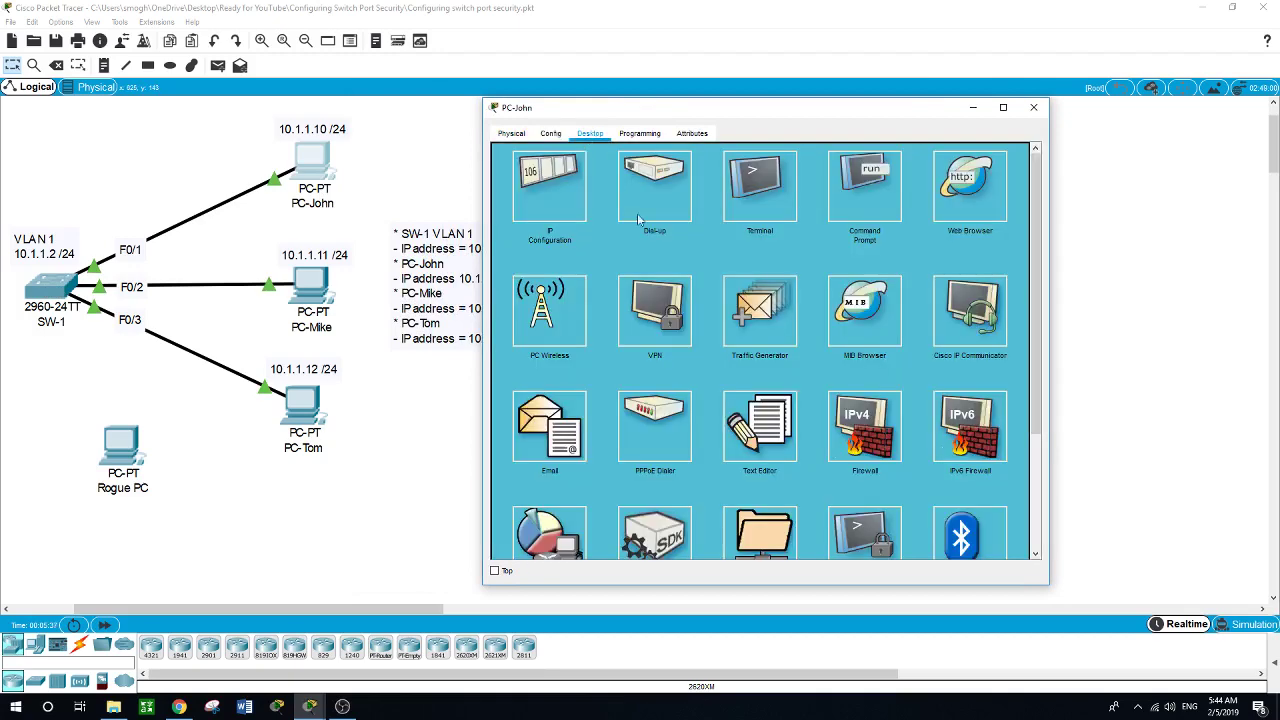
pyautogui.click(872, 206)
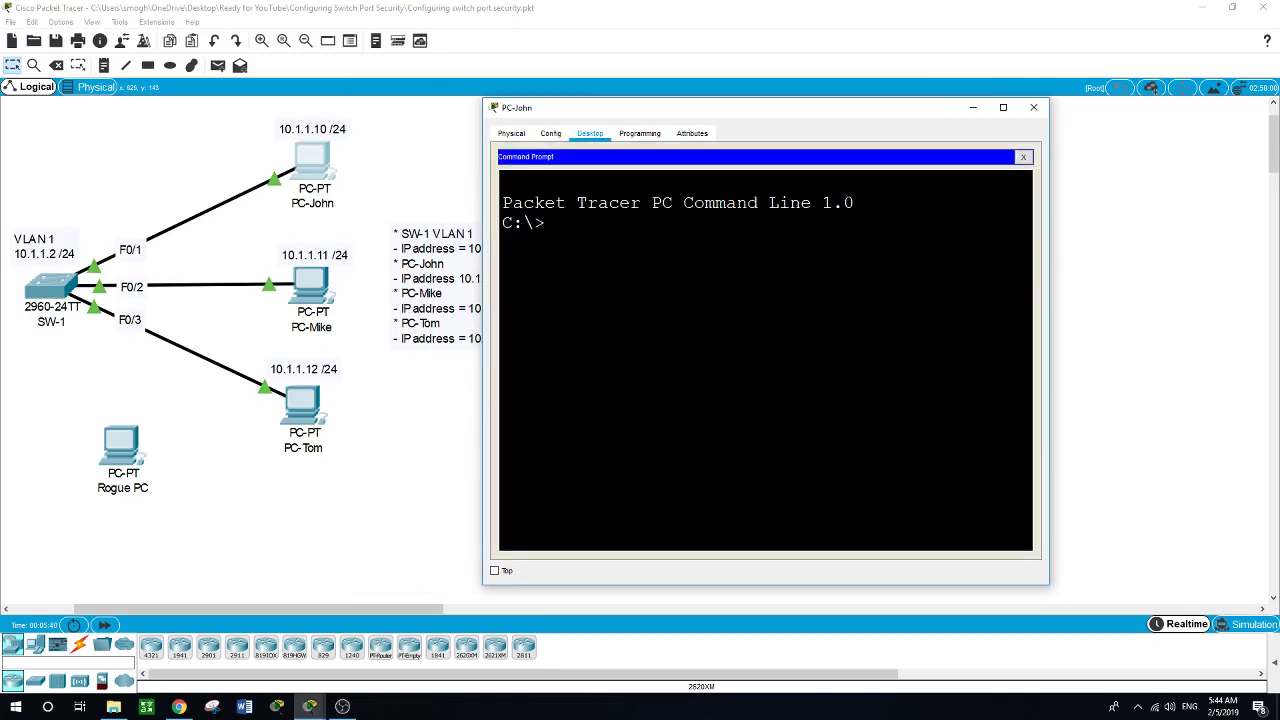
pyautogui.write('ping 10.1.1.2')
pyautogui.press('Return')
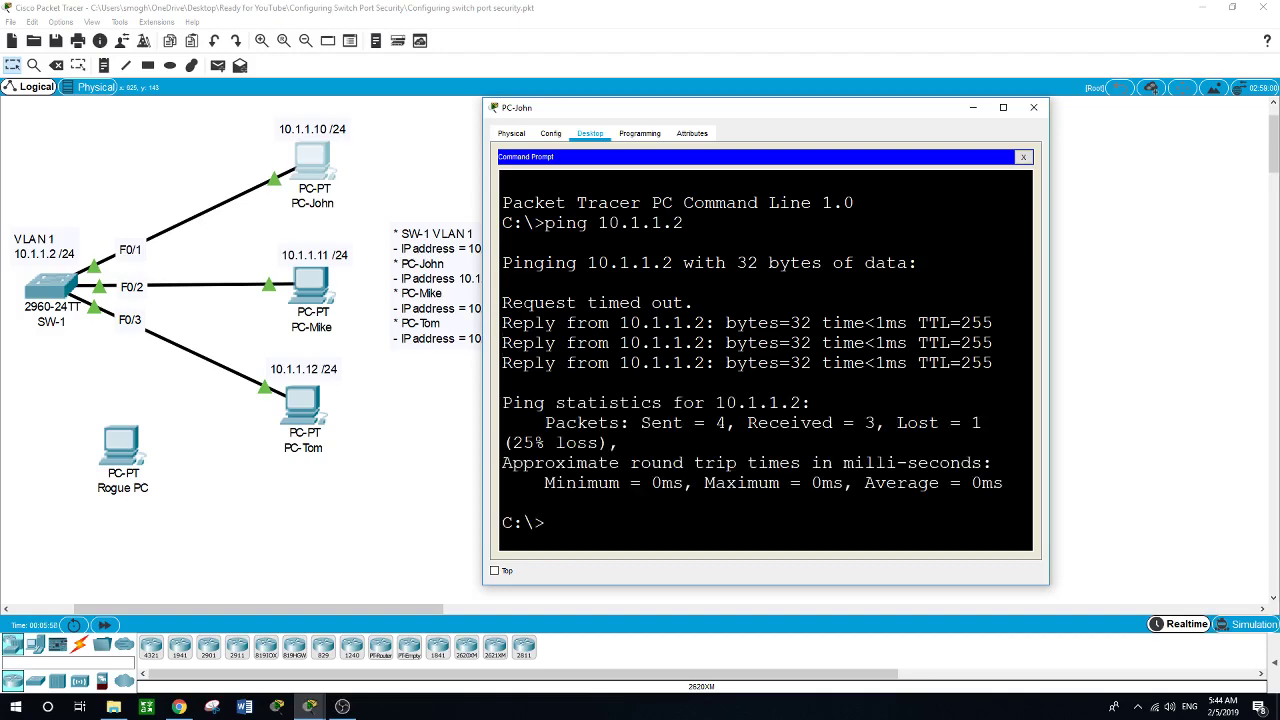
# - Return to SW-1's command line and examine the earlier port-security output for f0/1
pyautogui.click(57, 293)
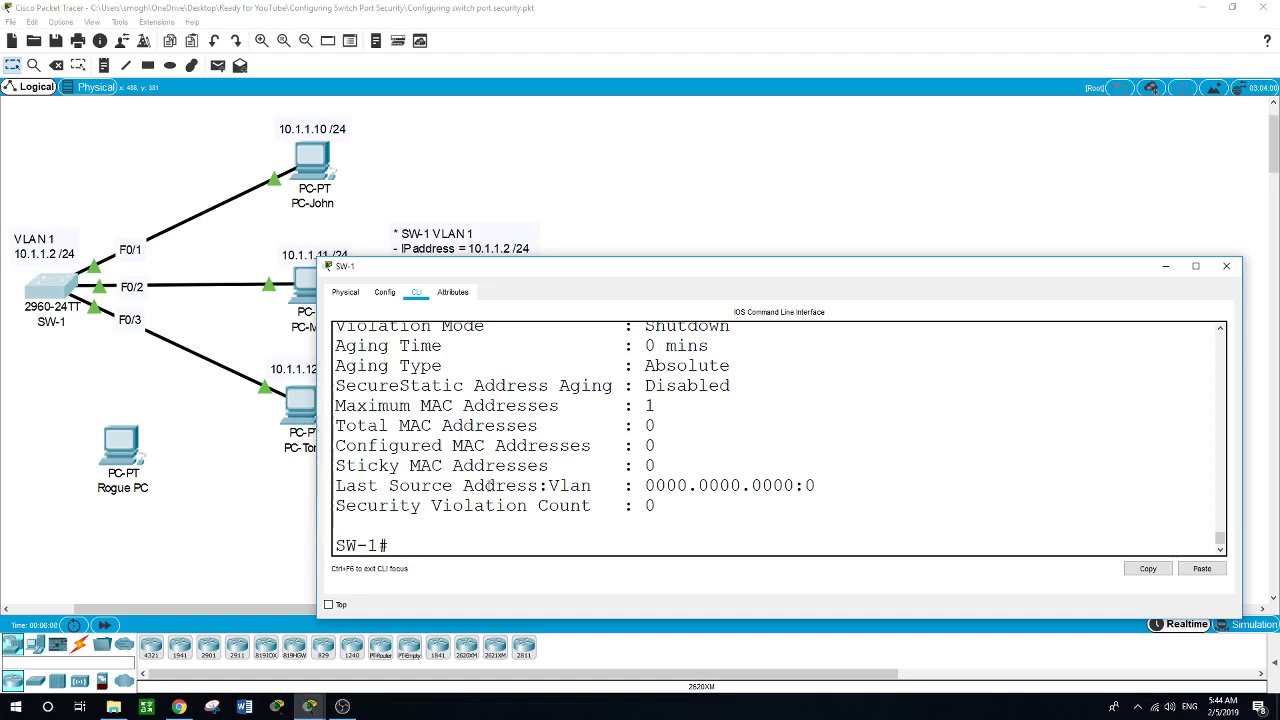
pyautogui.scroll(4, 493, 486)
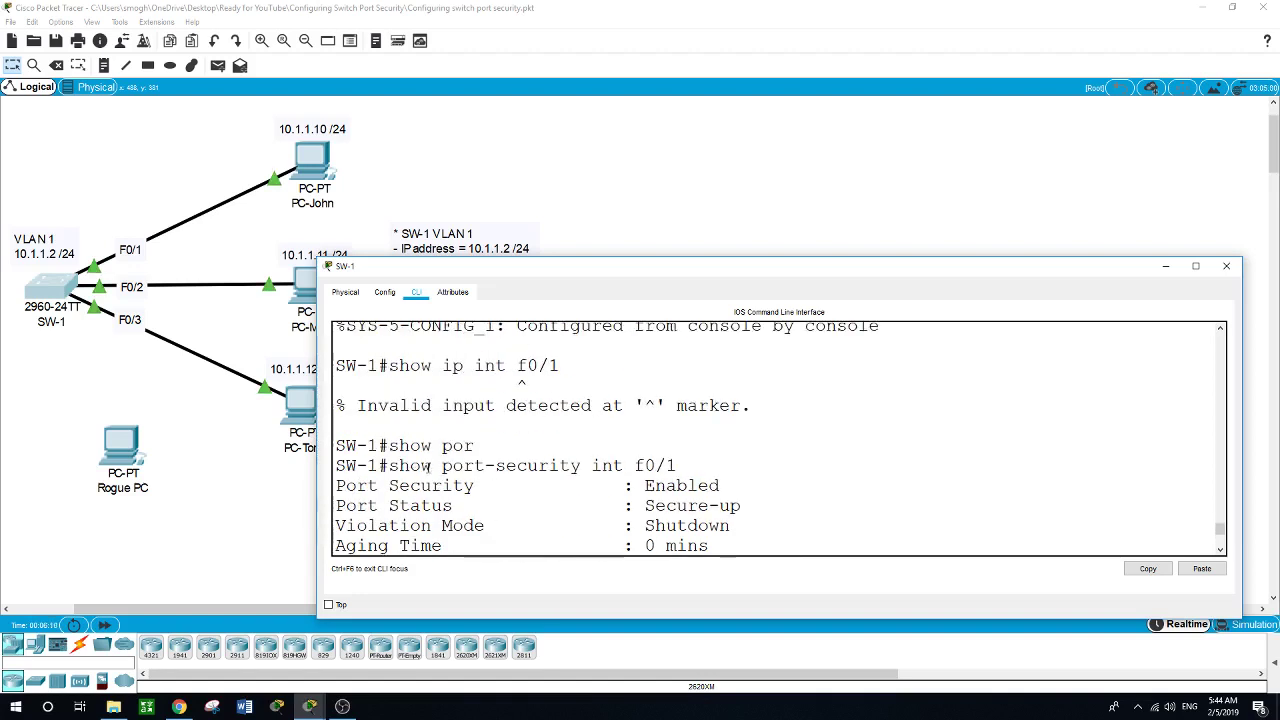
pyautogui.scroll(-1, 468, 488)
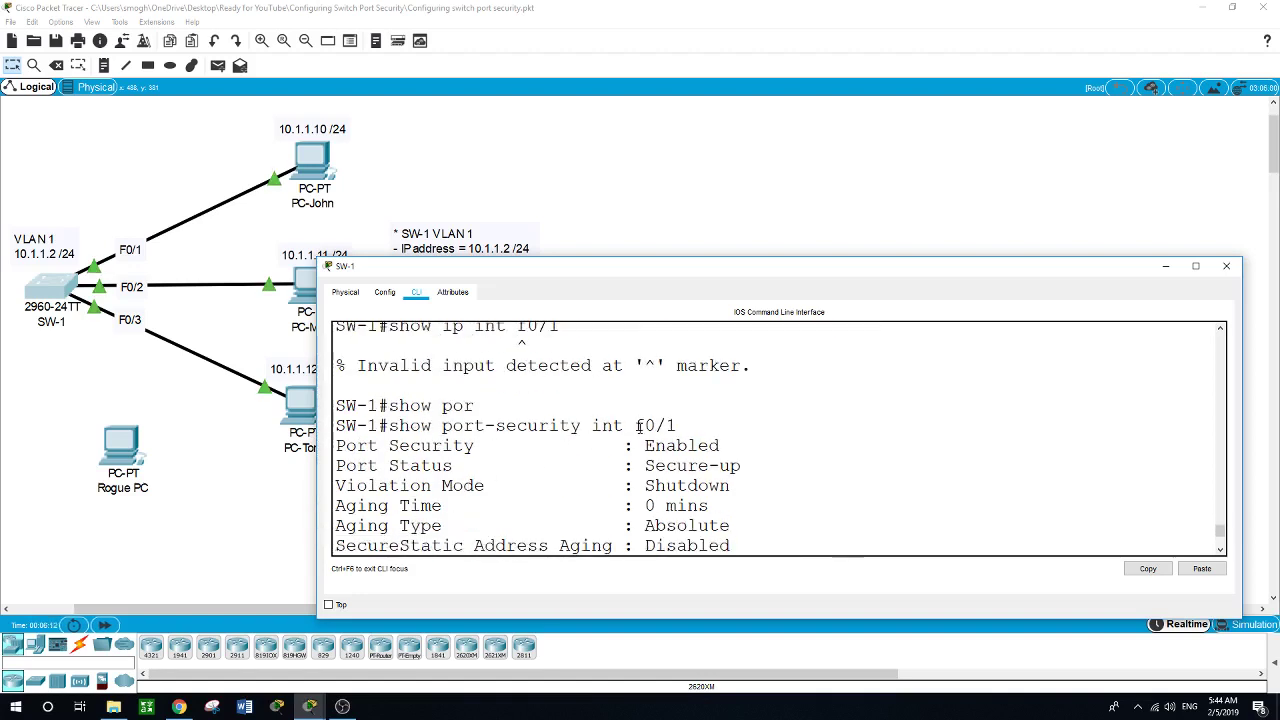
pyautogui.scroll(-1, 621, 441)
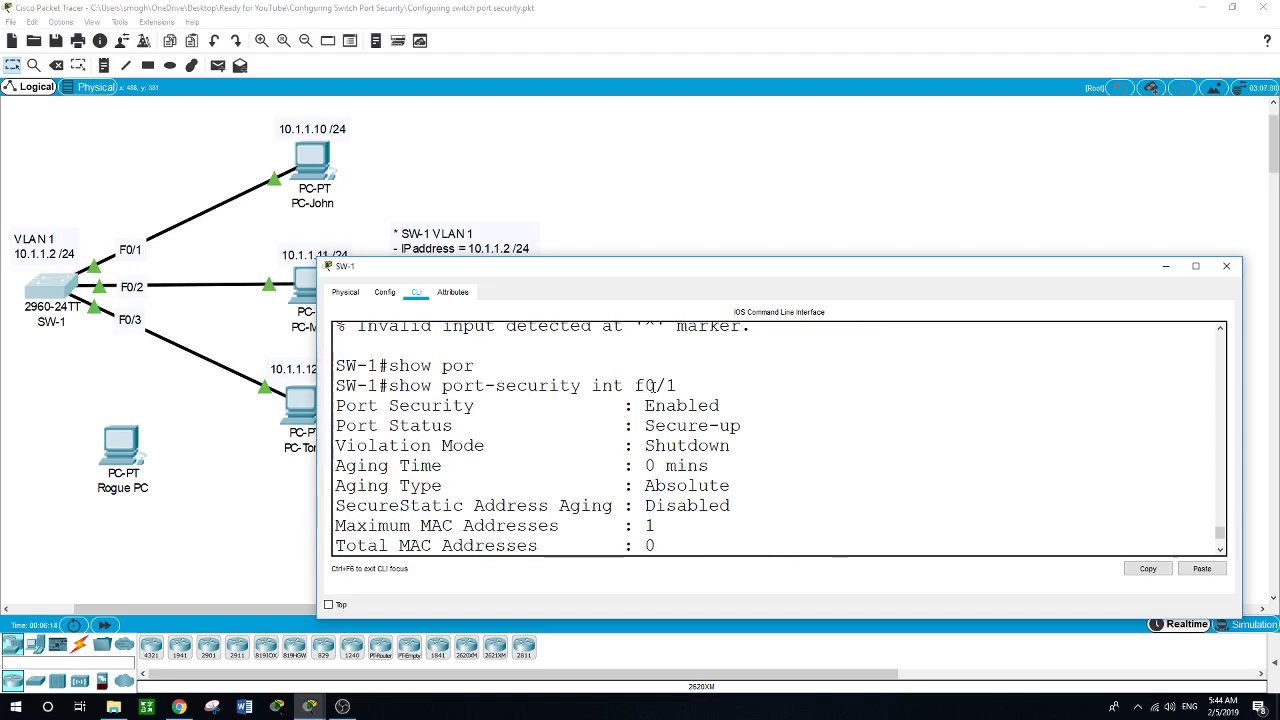
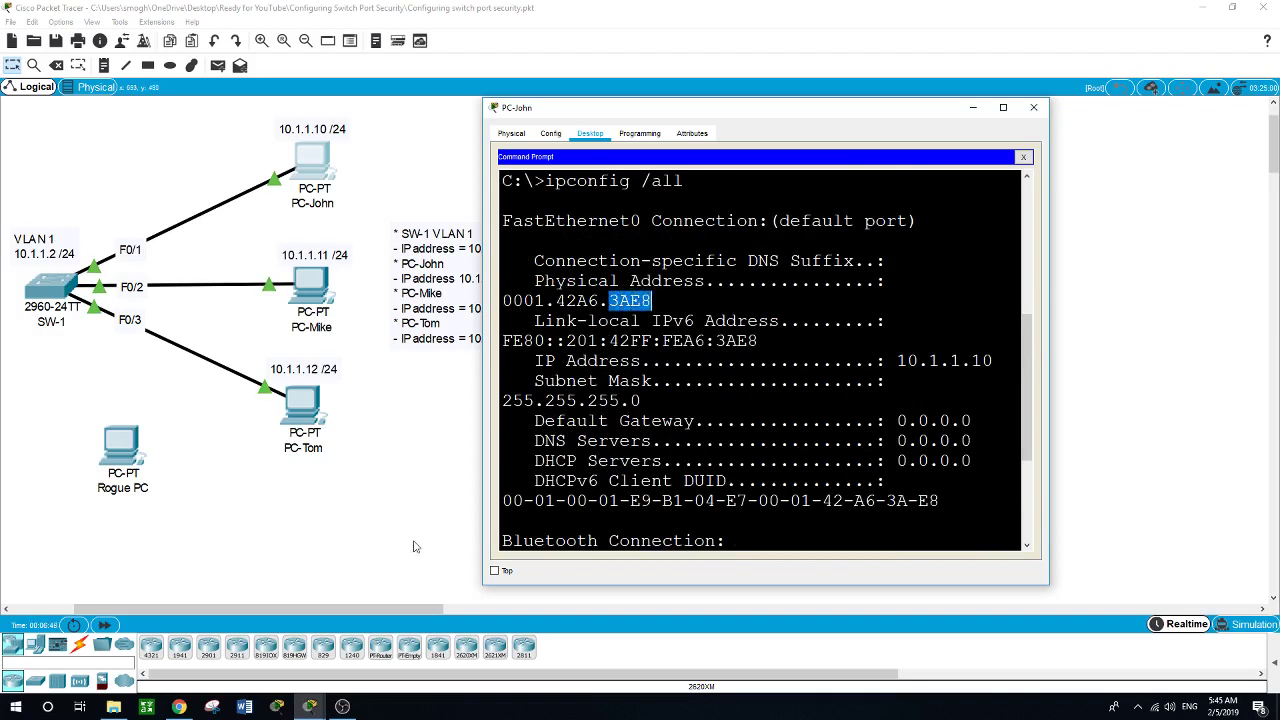
# - Compare the physical address in PC-John's ipconfig output with the last source address listed for f0/1 on SW-1
pyautogui.click(310, 708)
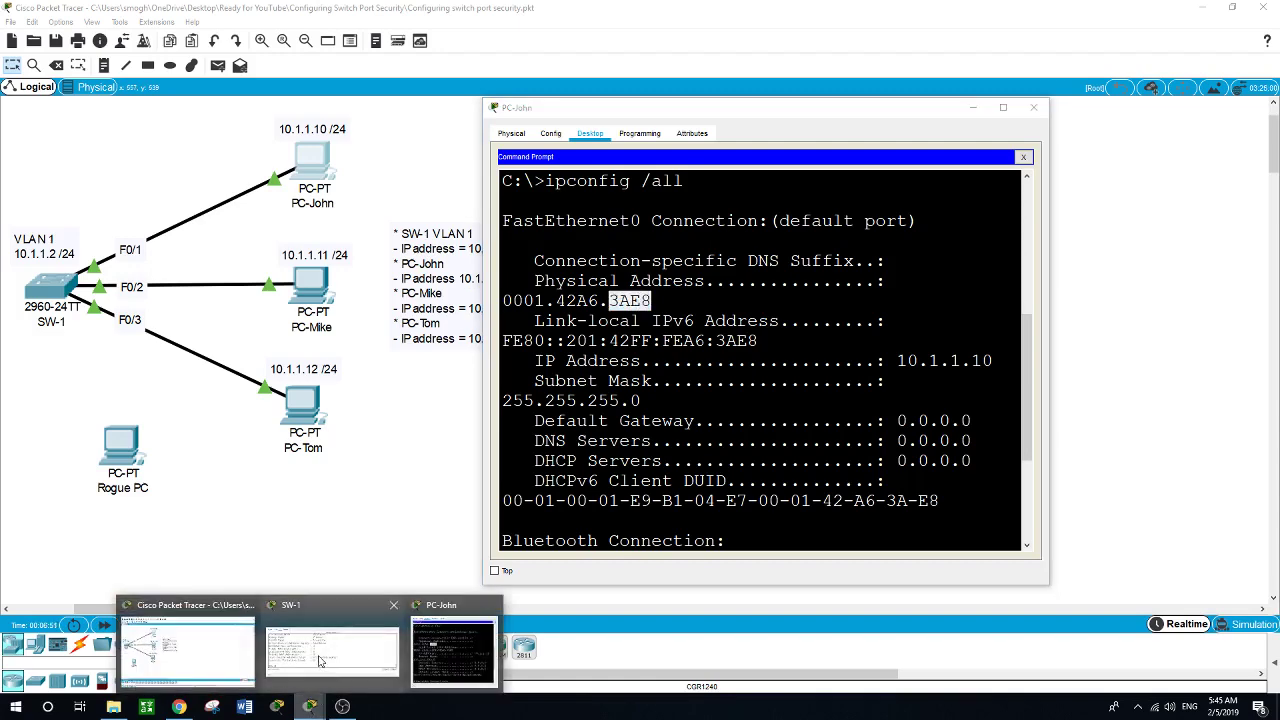
pyautogui.click(322, 665)
pyautogui.moveTo(699, 260); pyautogui.dragTo(512, 300)
pyautogui.click(503, 597)
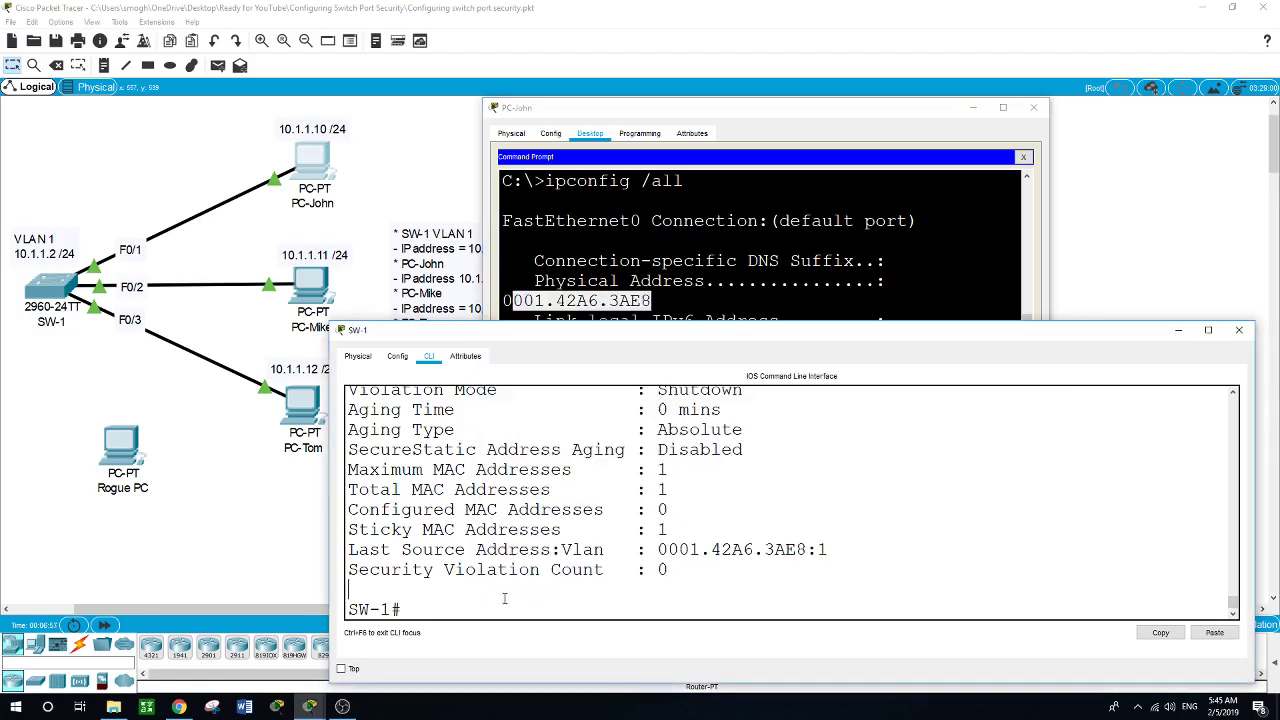
pyautogui.moveTo(652, 549); pyautogui.dragTo(820, 549)
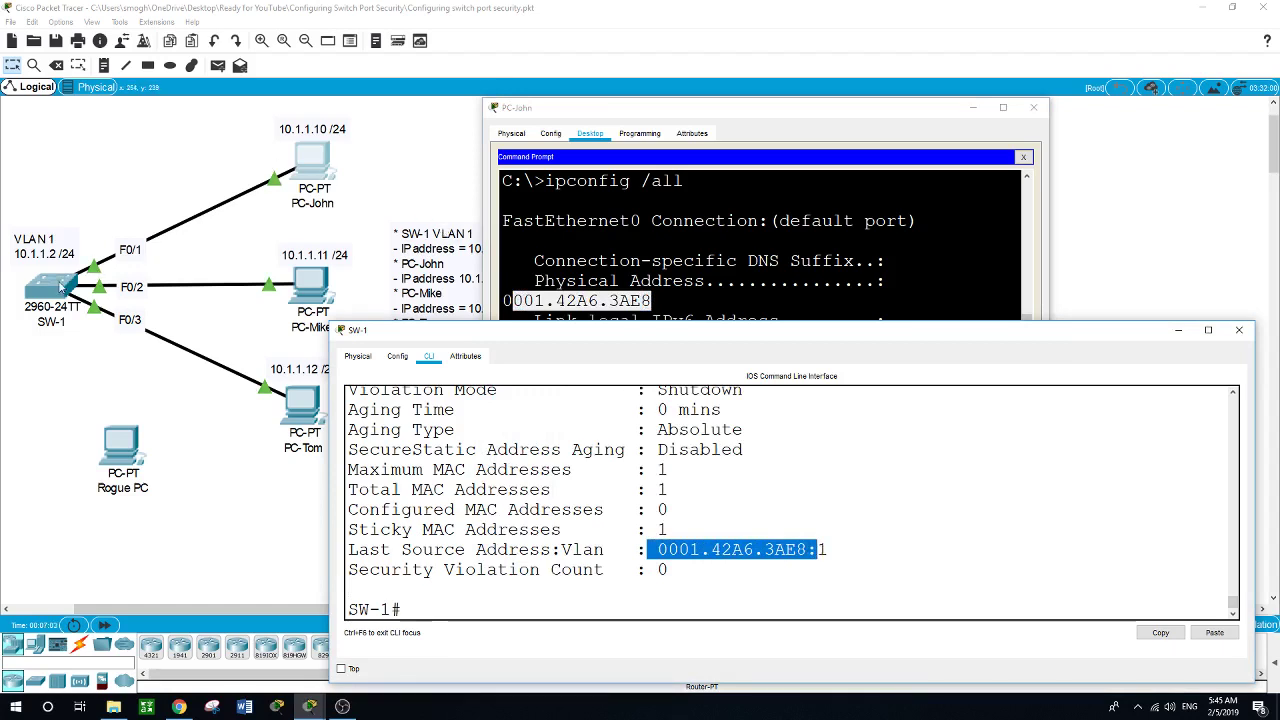
# - Enter global configuration mode on SW-1 and open interface f0/1 for configuration
pyautogui.click(450, 609)
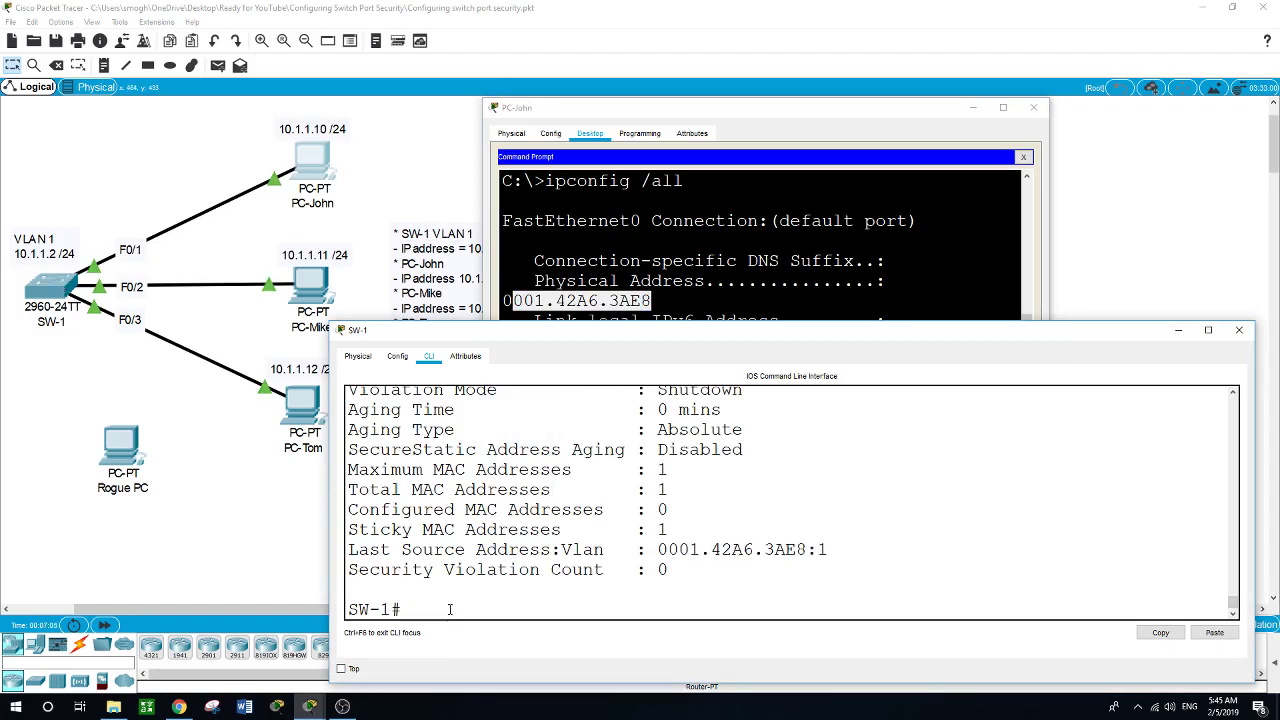
pyautogui.write('conf f0/1')
pyautogui.press('Return')
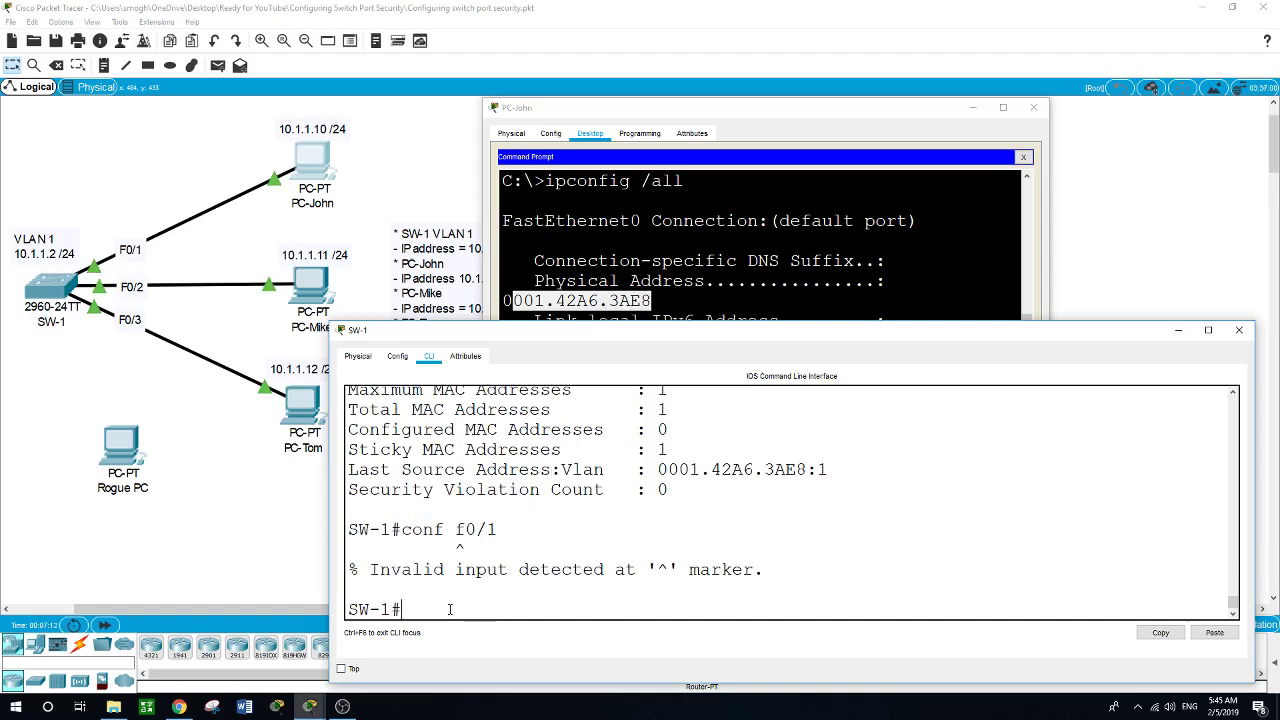
pyautogui.write('conf t')
pyautogui.press('Return')
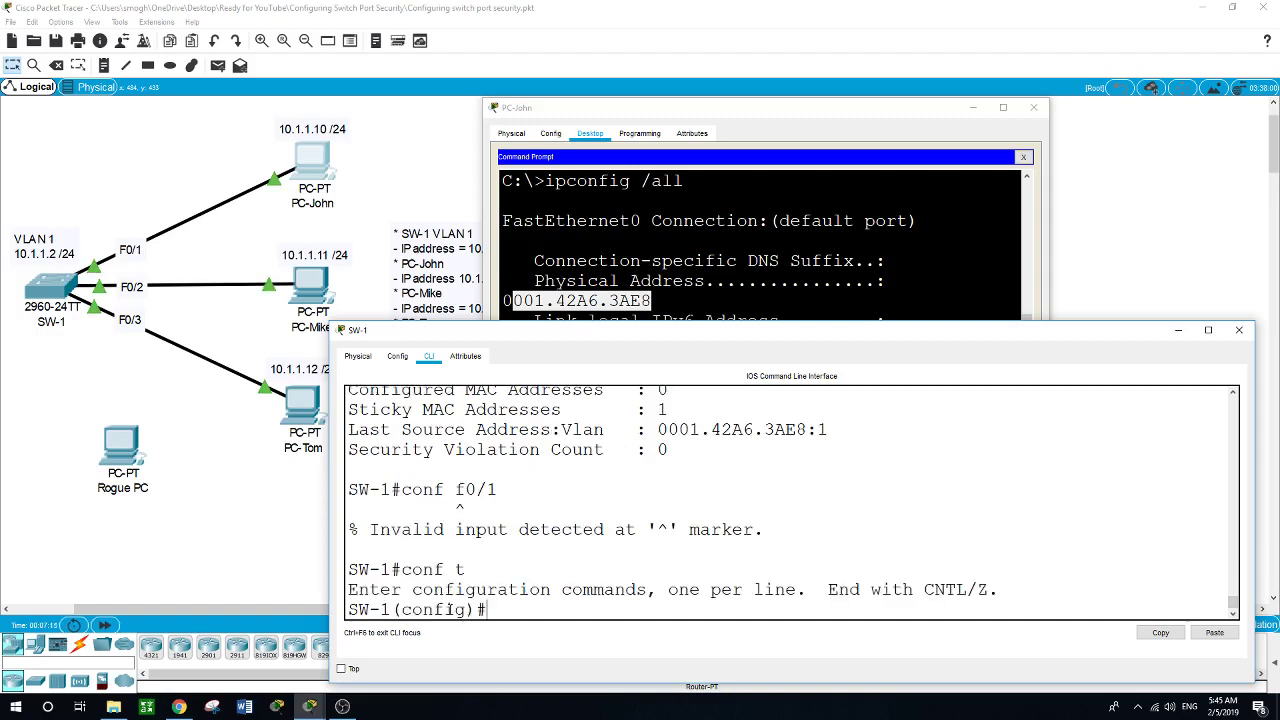
pyautogui.write('int f0/')
pyautogui.write('1')
pyautogui.press('Return')
# - List the available port-security violation modes and set the violation mode of f0/1 to protect
pyautogui.write('swi')
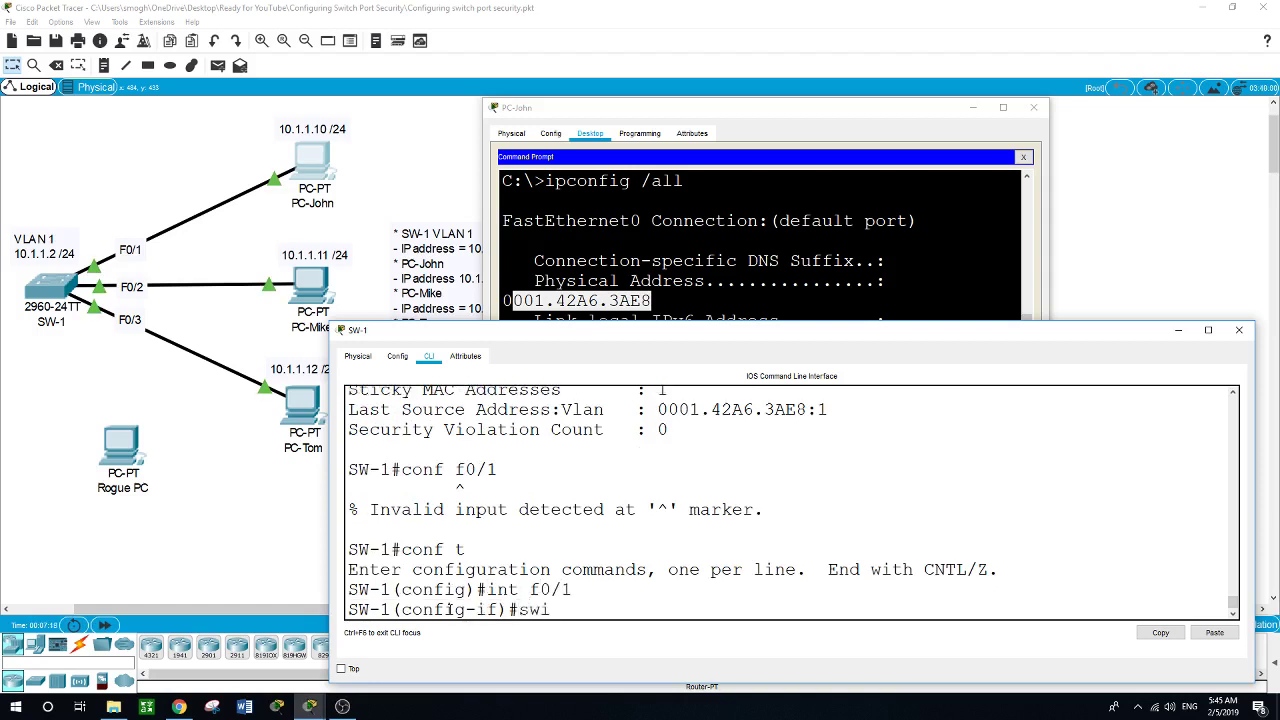
pyautogui.press('Tab')
pyautogui.write('por')
pyautogui.press('Tab')
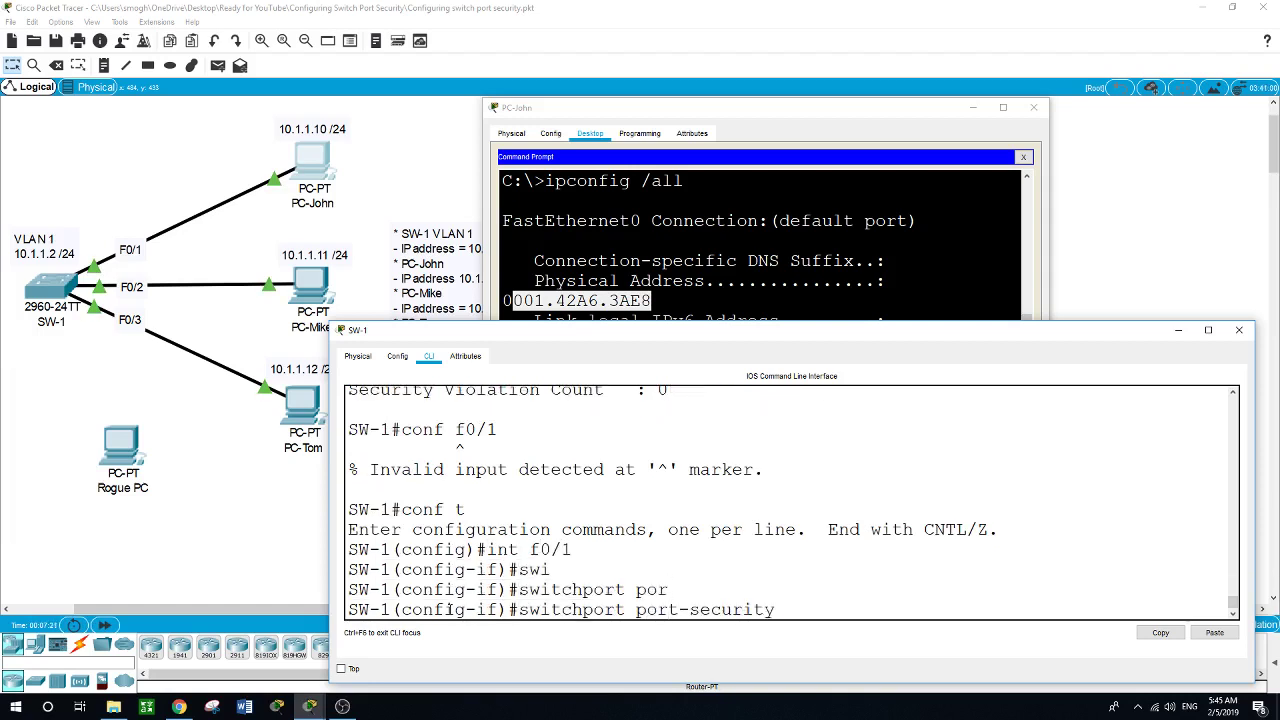
pyautogui.write('vio')
pyautogui.press('Tab')
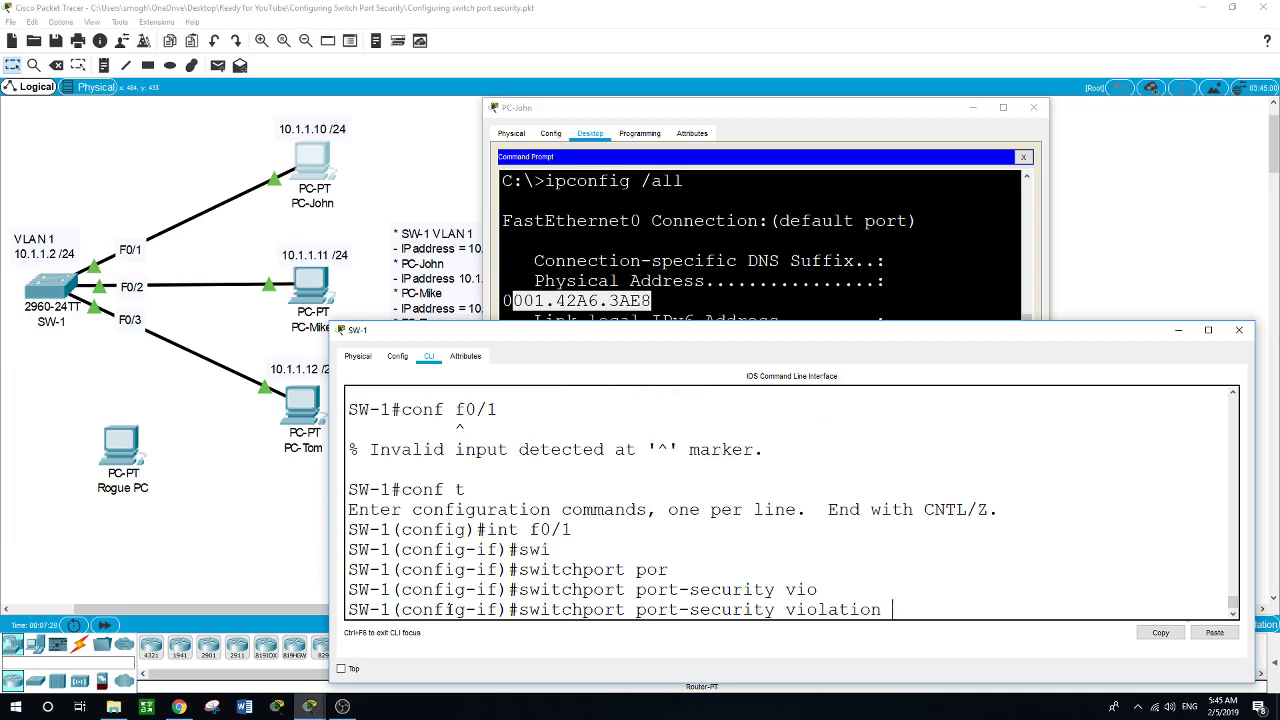
pyautogui.write('?')
pyautogui.write('pr')
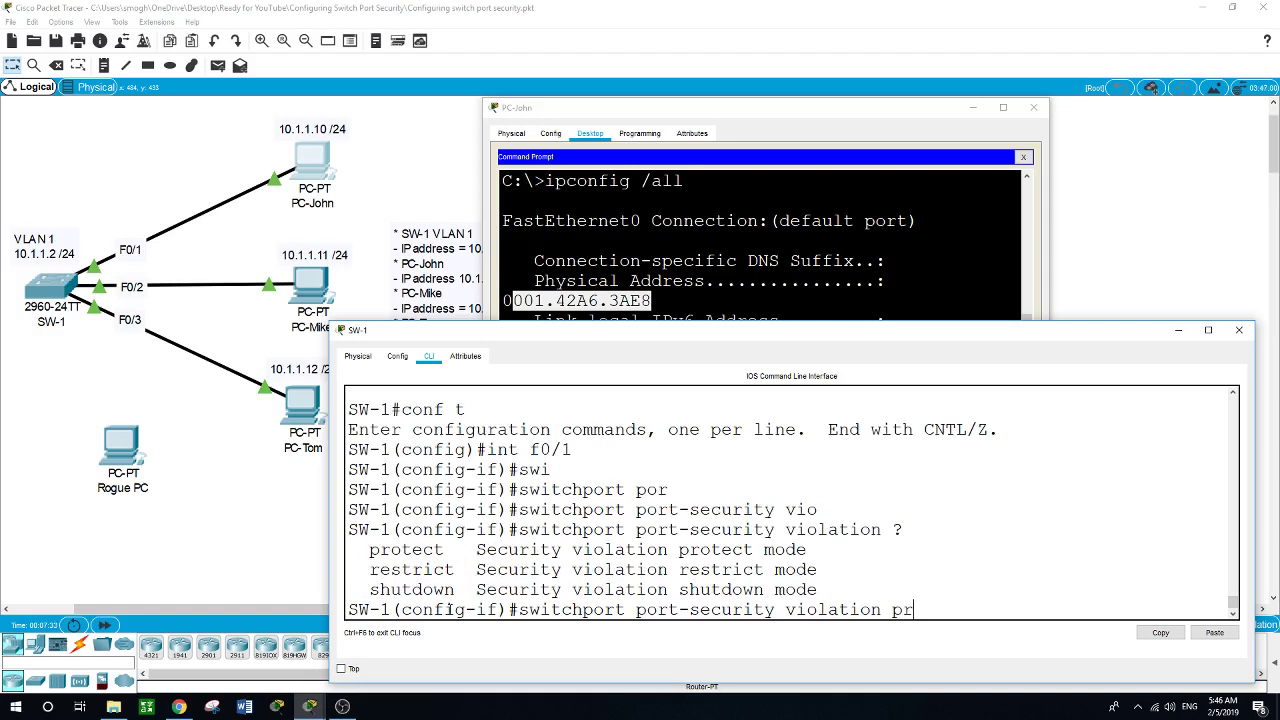
pyautogui.write('t')
pyautogui.press('BackSpace')
pyautogui.press('Tab')
pyautogui.press('Return')
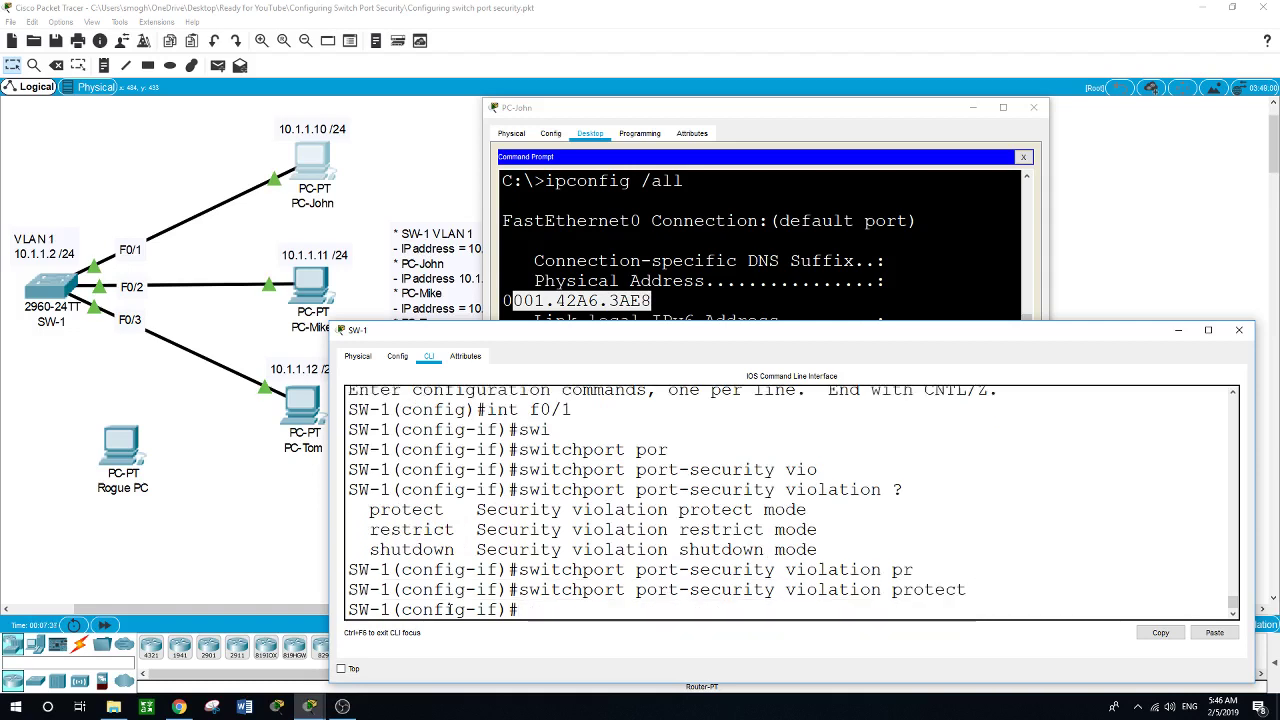
# - Leave interface and global configuration on SW-1 to return to privileged EXEC mode
pyautogui.write('exit')
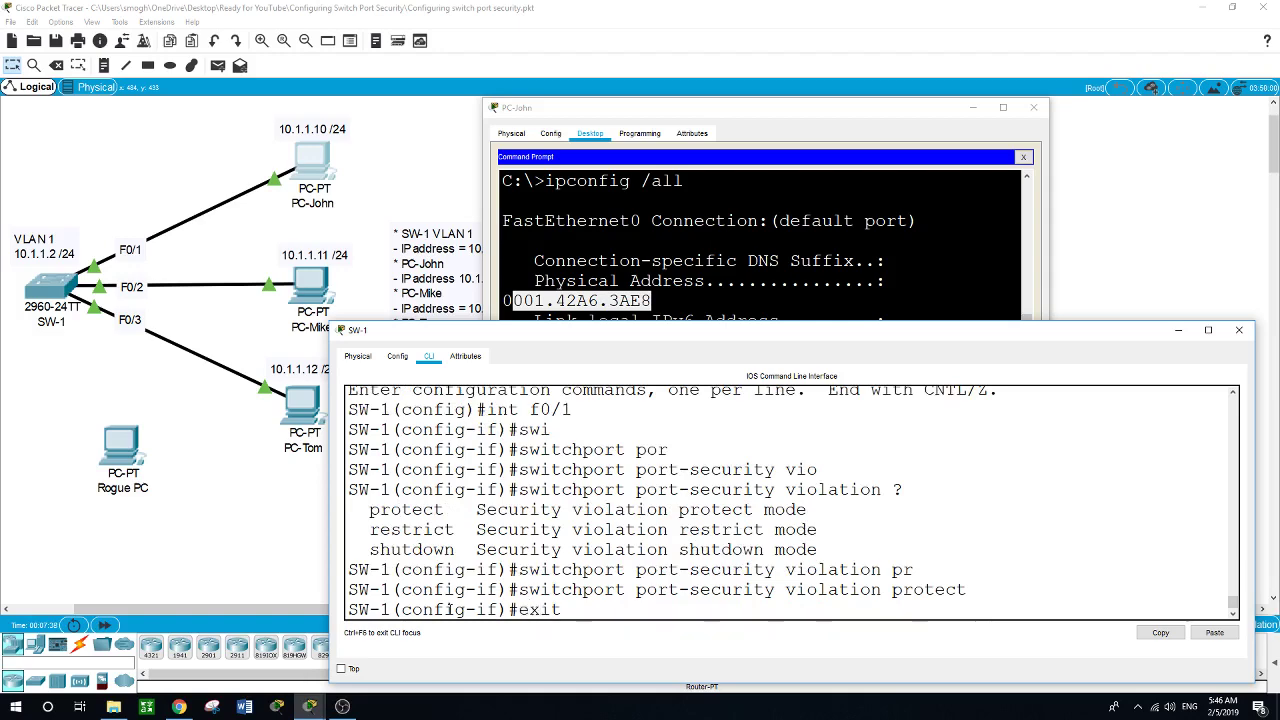
pyautogui.press('Return')
pyautogui.write('exit')
pyautogui.press('Return')
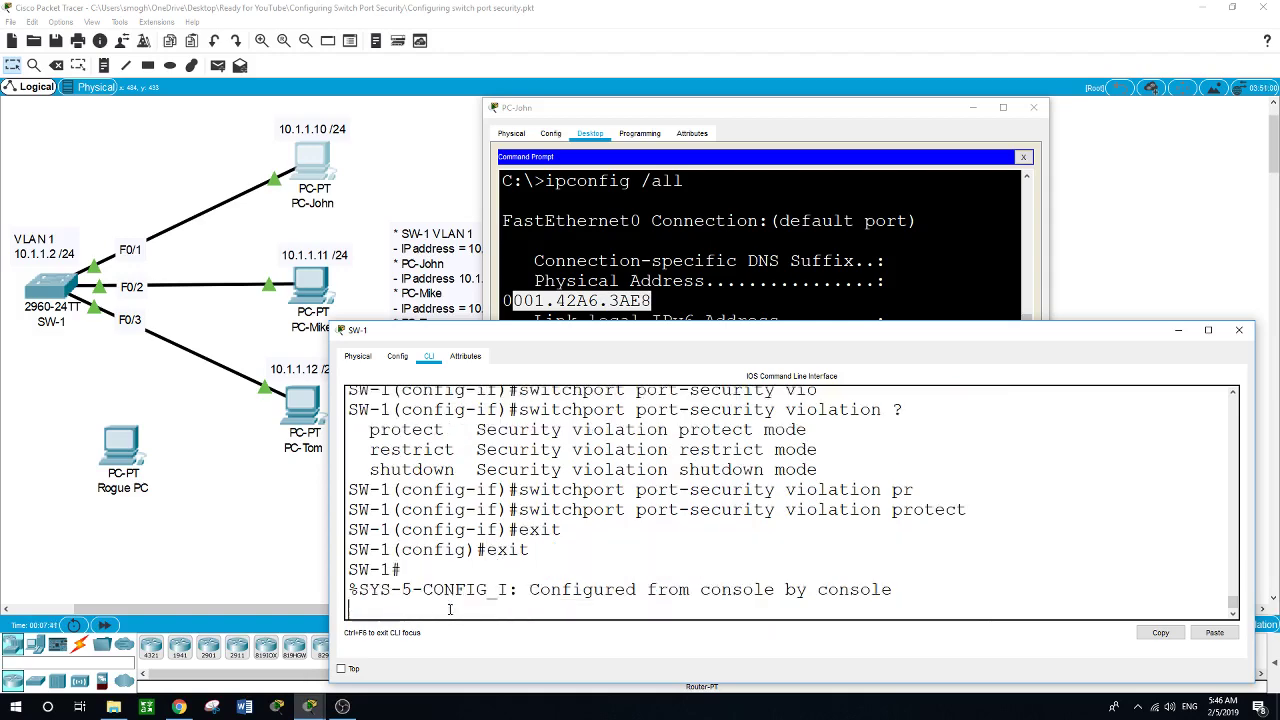
# - Clear PC-John's window out of the way and display the port-security details of interface f0/2 on SW-1
pyautogui.click(973, 107)
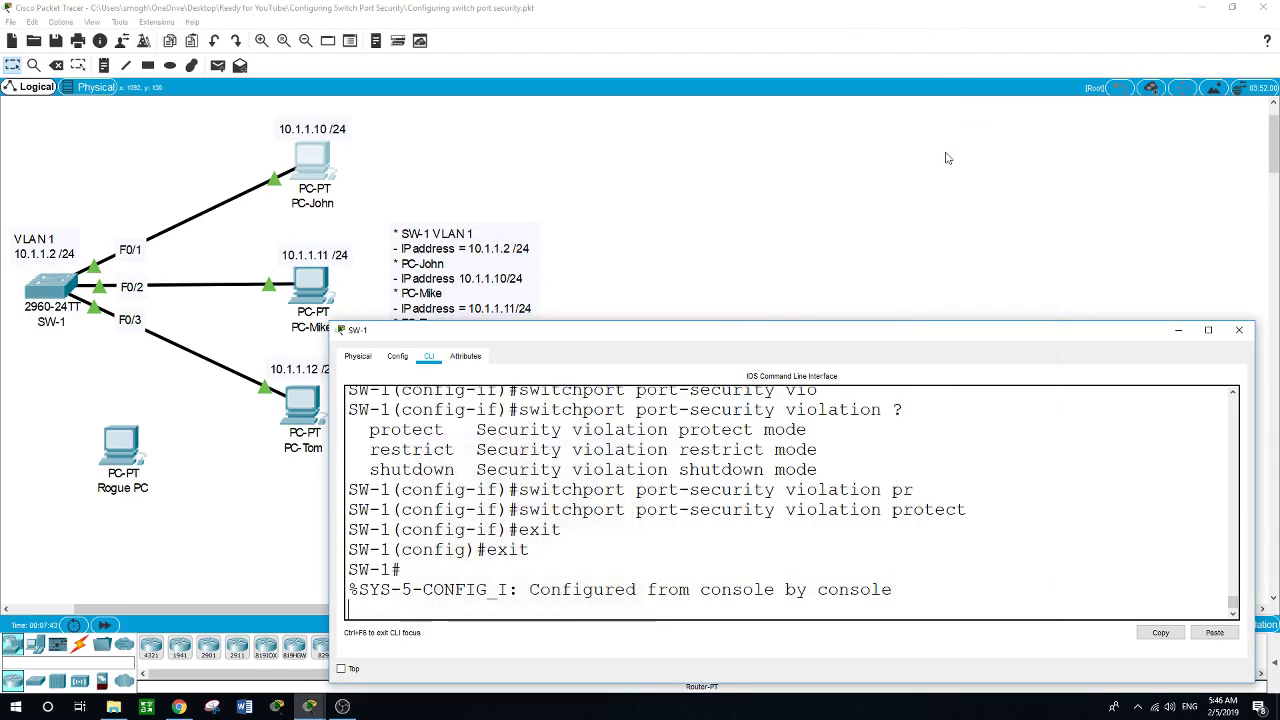
pyautogui.moveTo(780, 330); pyautogui.dragTo(818, 177)
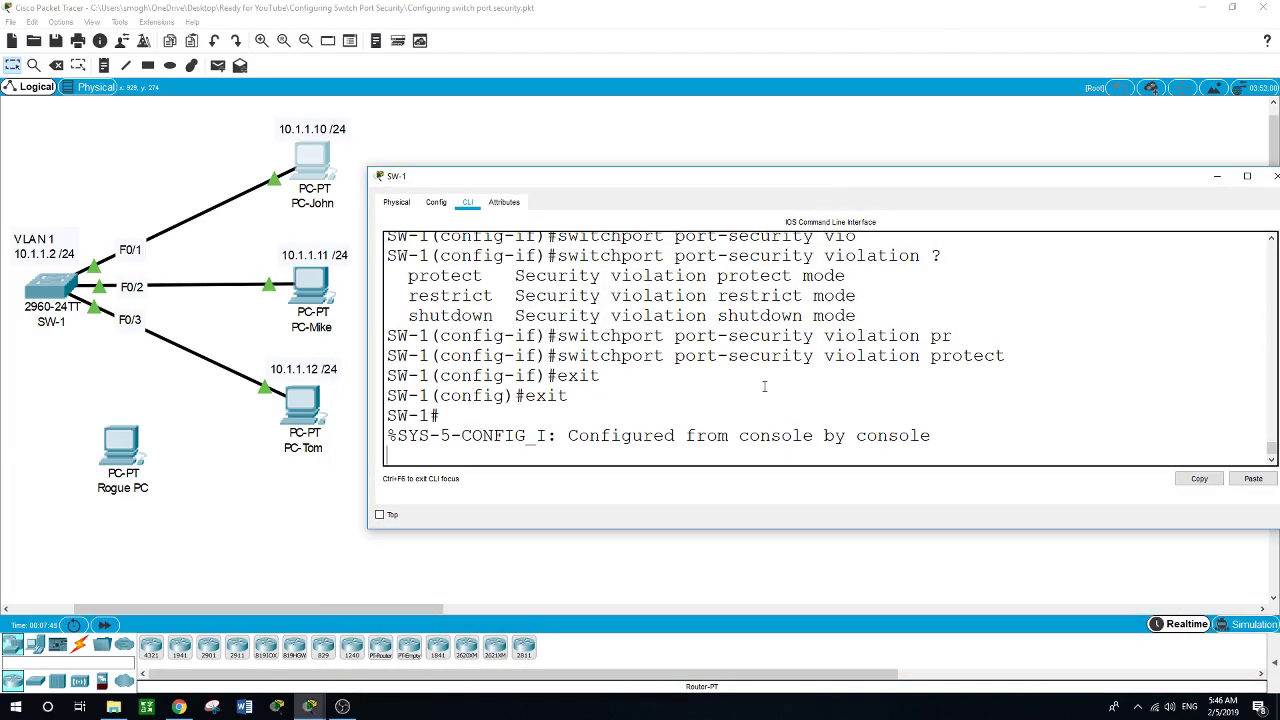
pyautogui.press('Return')
pyautogui.write('show por')
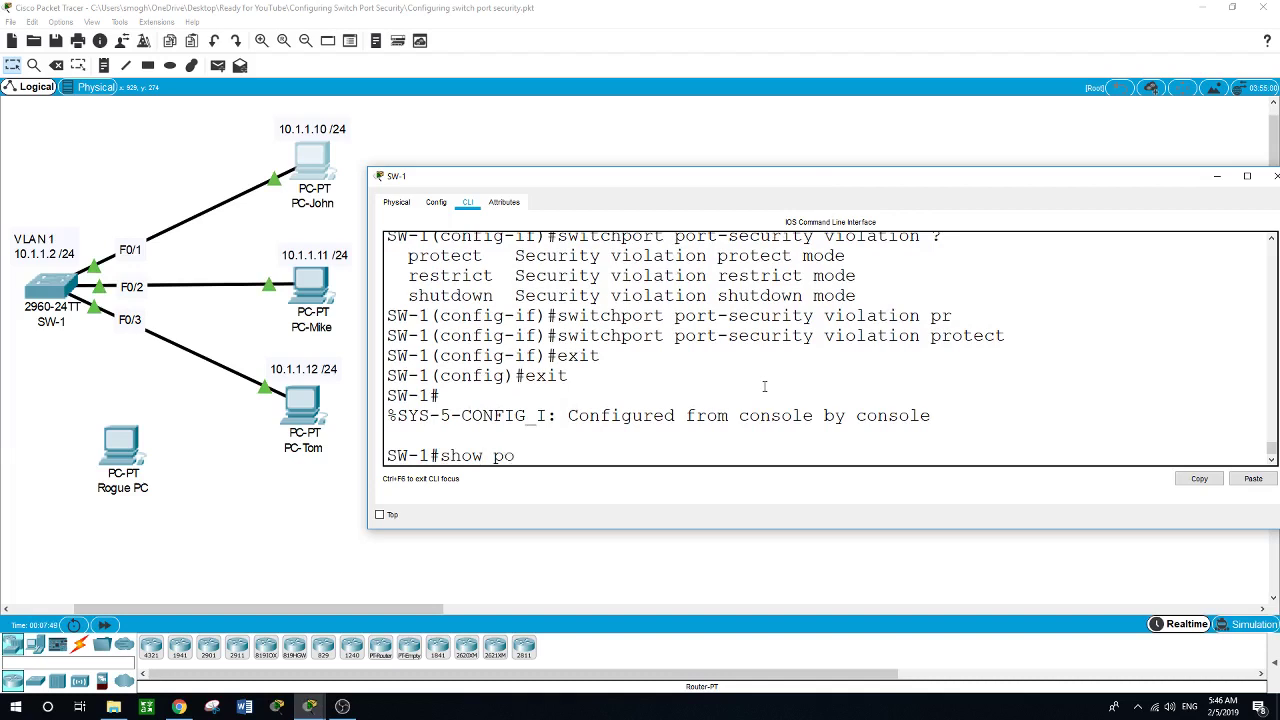
pyautogui.press('Tab')
pyautogui.write('int f0/2')
pyautogui.press('Return')
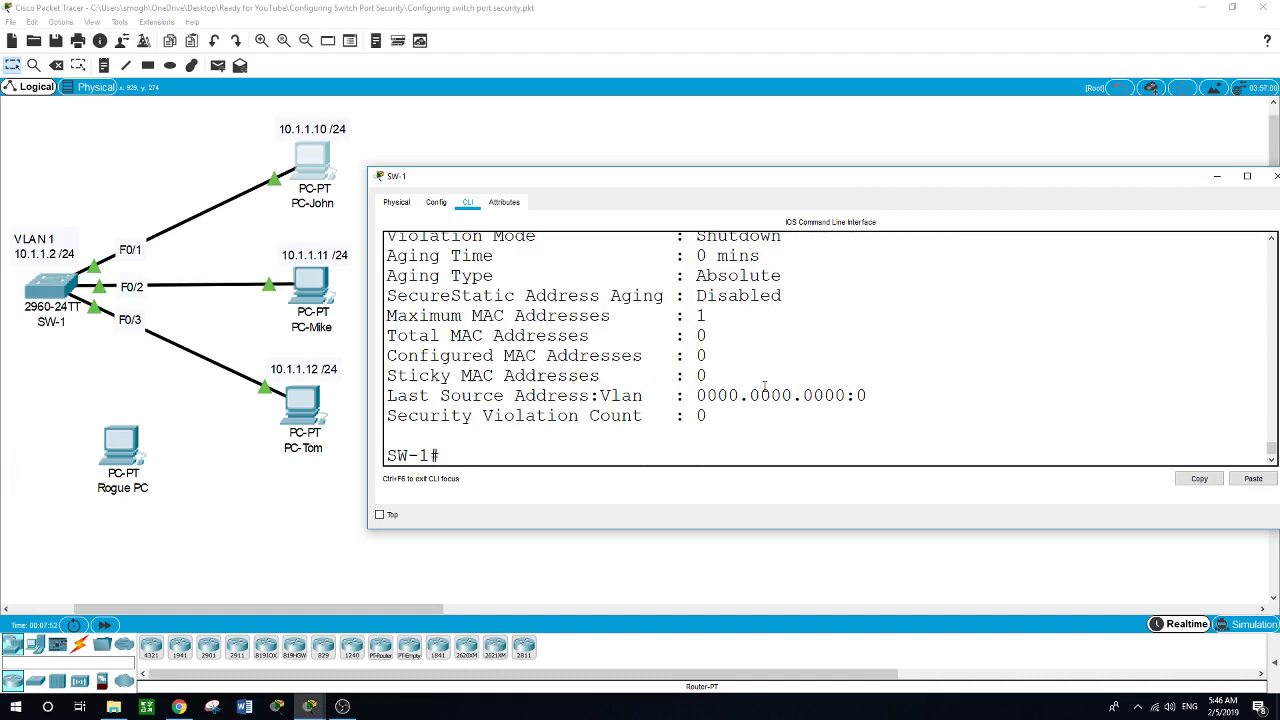
pyautogui.scroll(2, 765, 386)
# - Ping the switch at 10.1.1.2 from PC-Mike's Command Prompt to generate traffic on f0/2
pyautogui.click(317, 290)
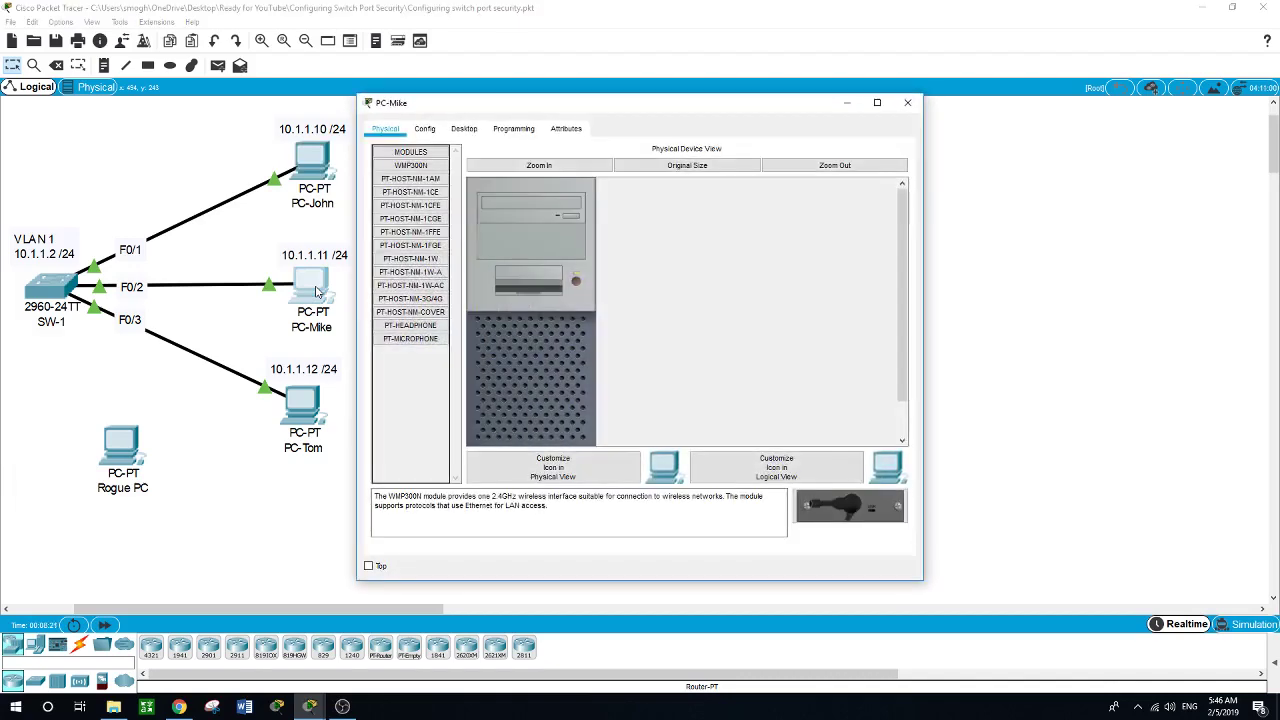
pyautogui.moveTo(529, 104); pyautogui.dragTo(649, 106)
pyautogui.click(585, 132)
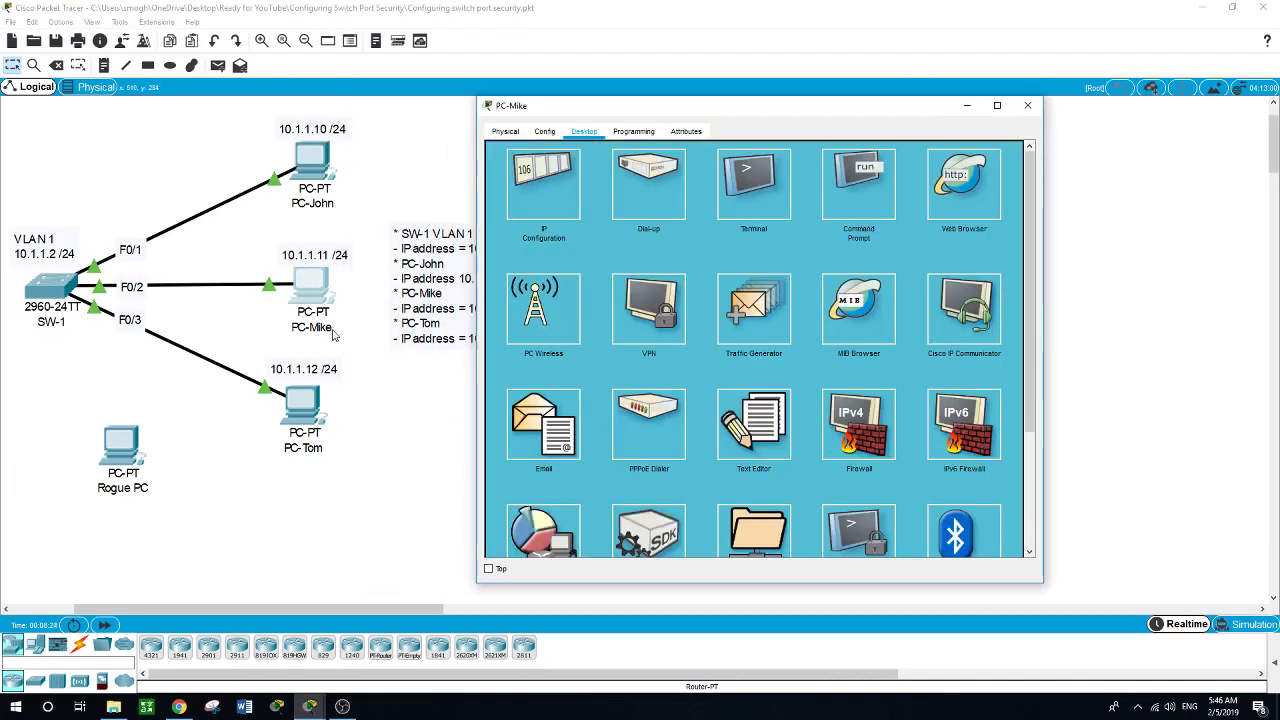
pyautogui.click(858, 185)
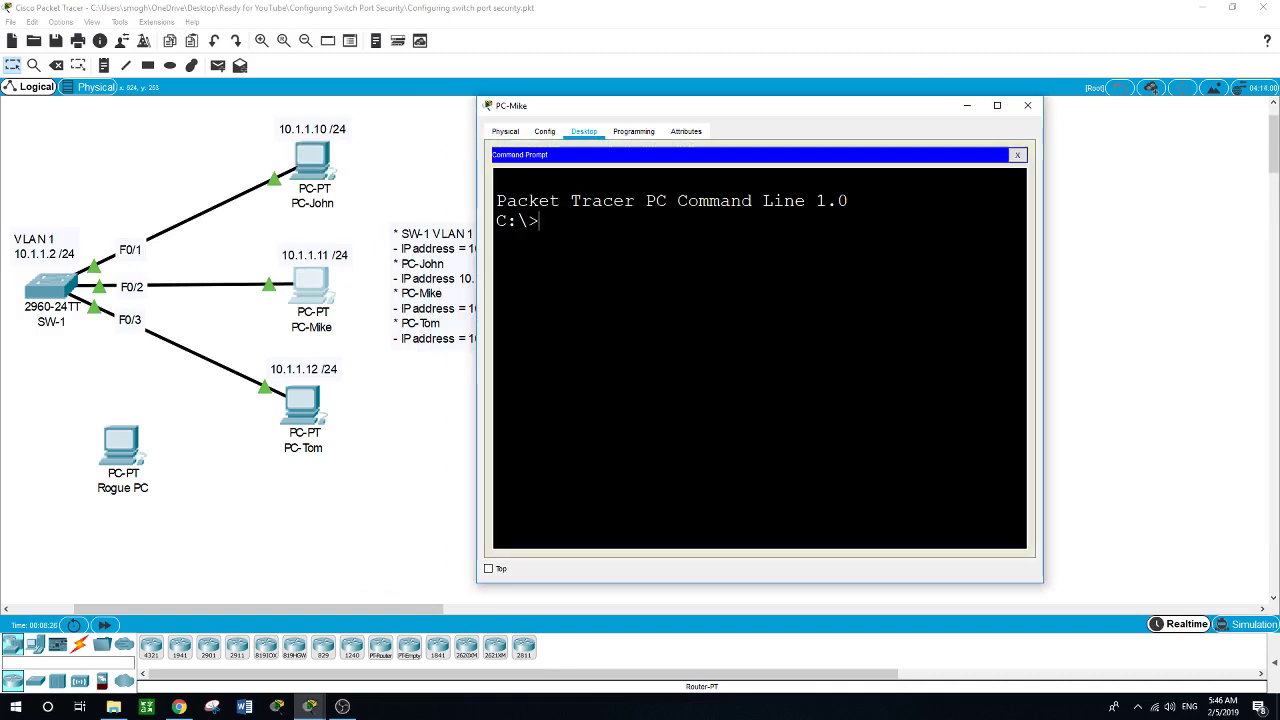
pyautogui.write('ping 10.1.1.2')
pyautogui.press('Return')
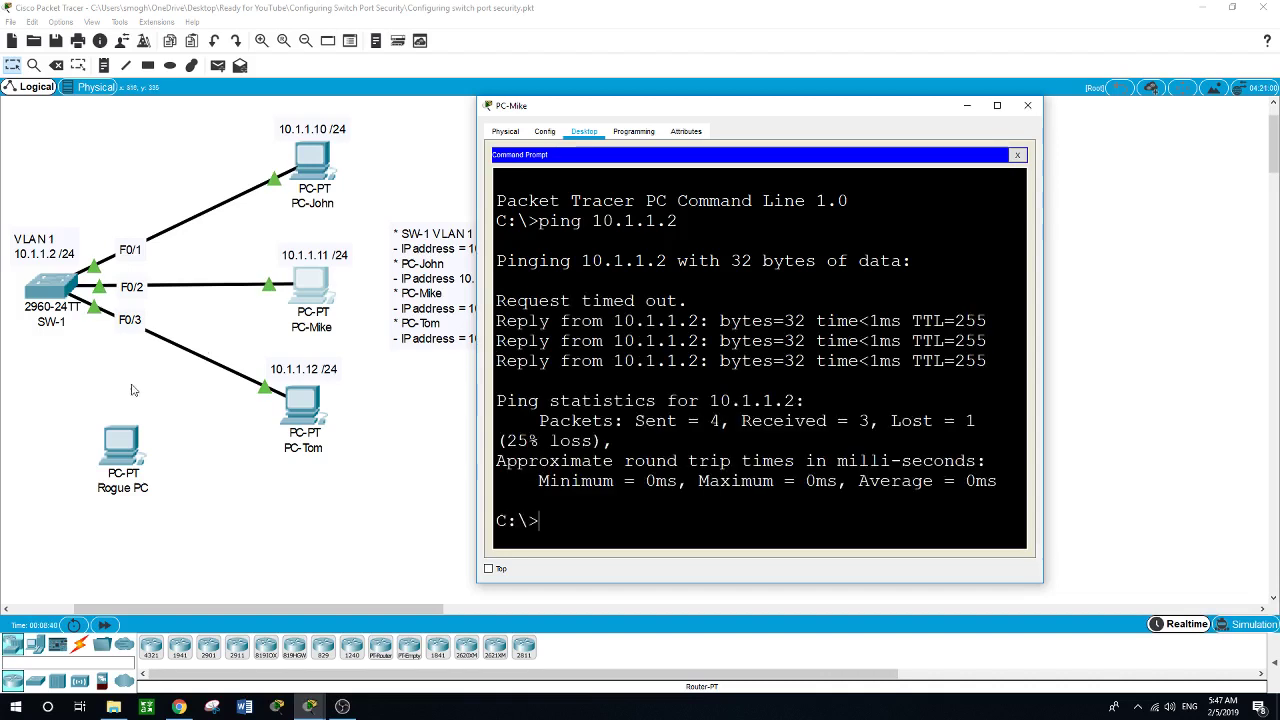
# - Redisplay the port-security details of f0/2 on SW-1 and highlight the MAC address in its last source address
pyautogui.click(266, 318)
pyautogui.click(58, 290)
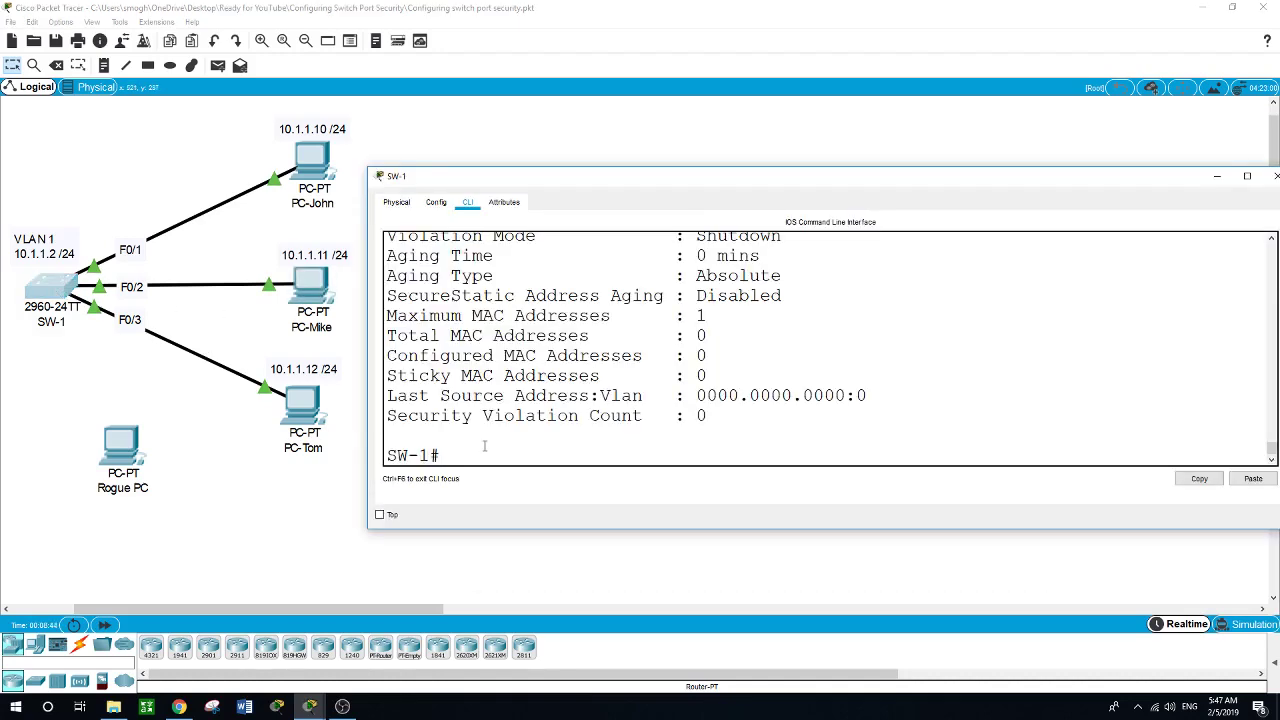
pyautogui.press('Up')
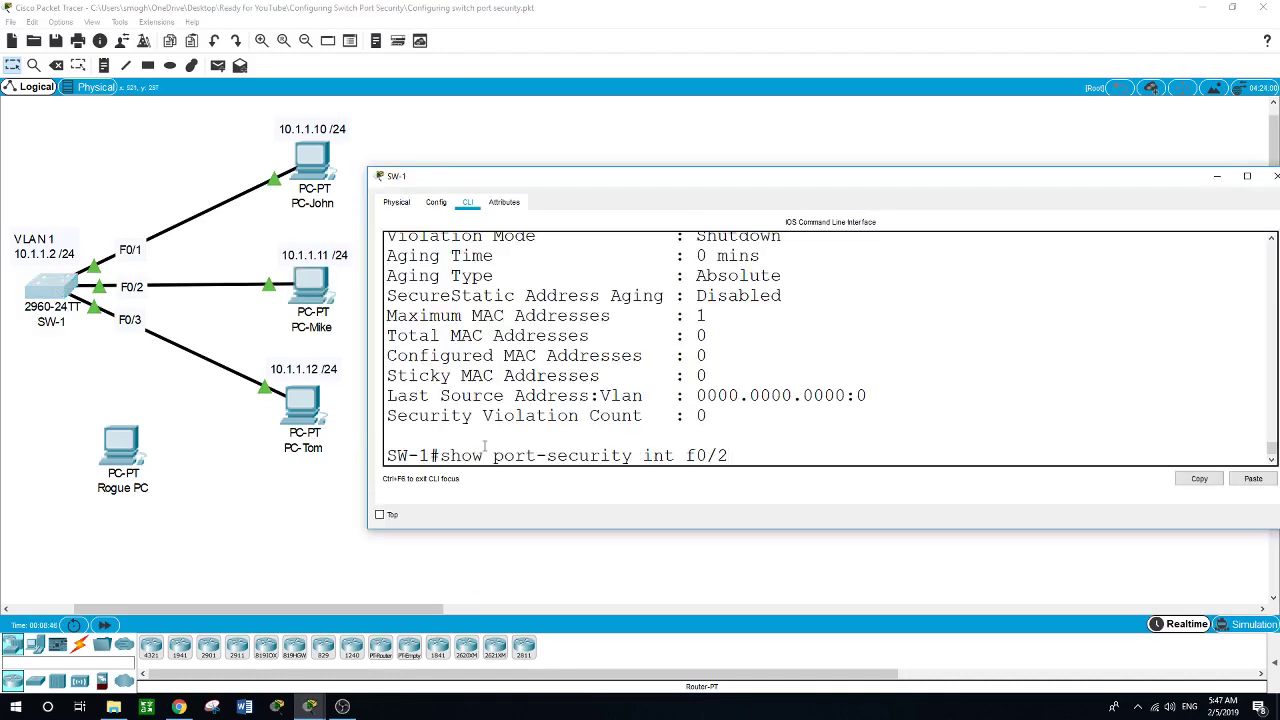
pyautogui.press('Return')
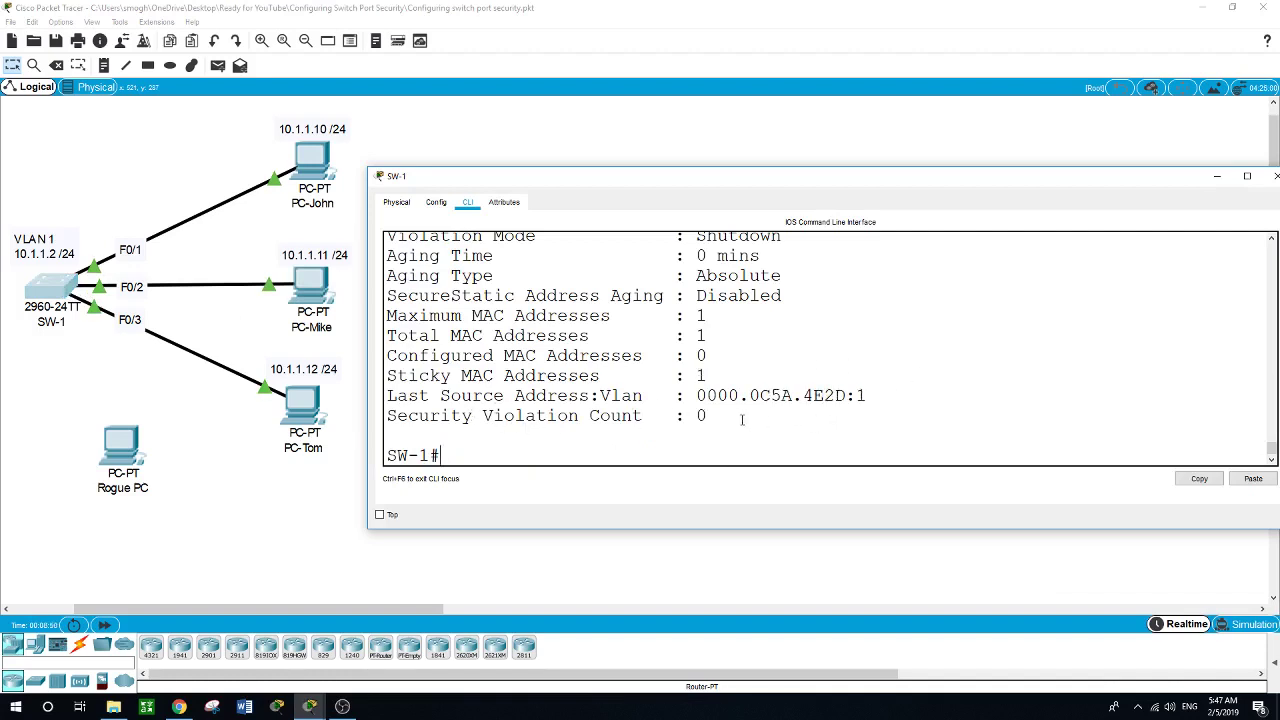
pyautogui.moveTo(697, 396); pyautogui.dragTo(848, 396)
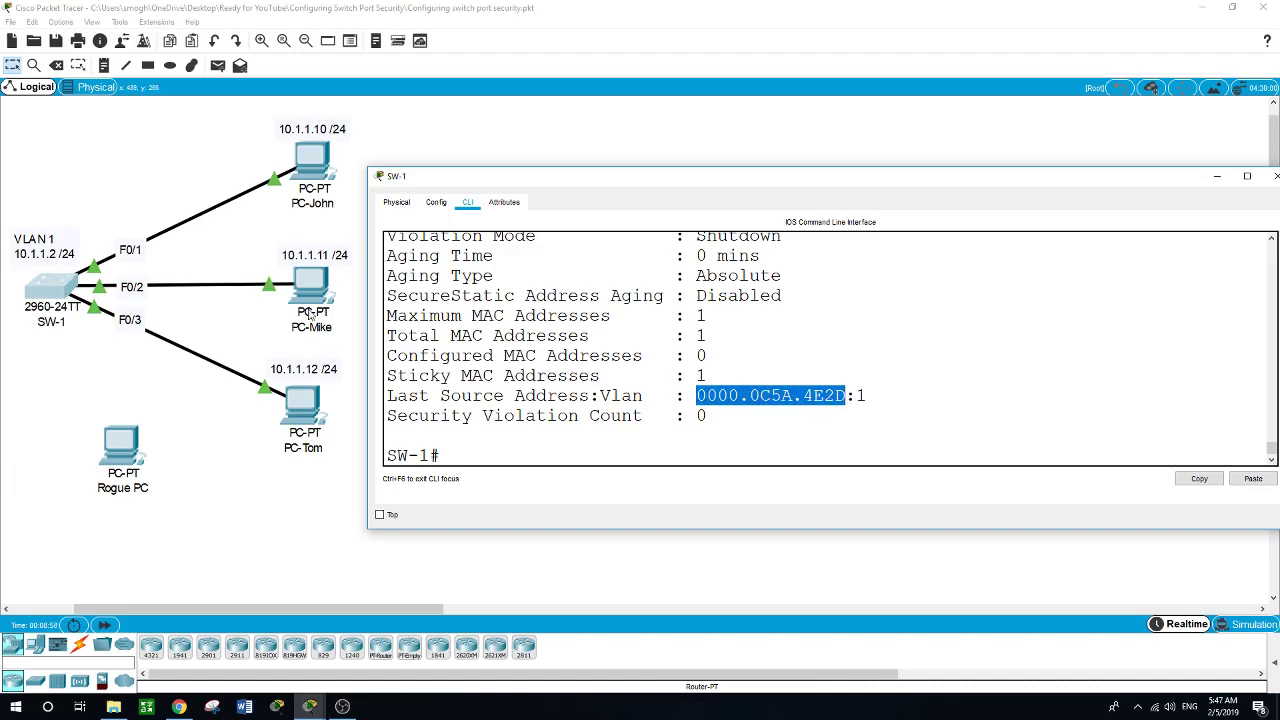
# - Run ipconfig /all on PC-Mike and widen its window to read the FastEthernet physical address
pyautogui.click(309, 294)
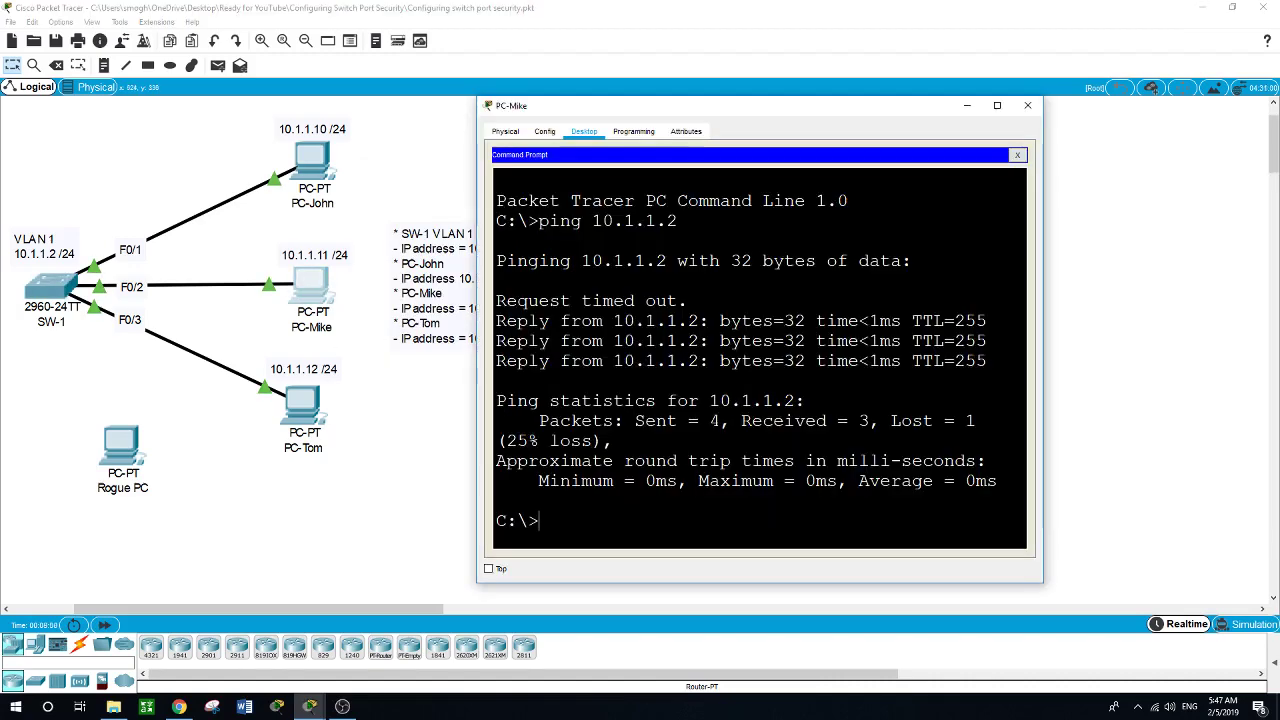
pyautogui.write('ipconfi')
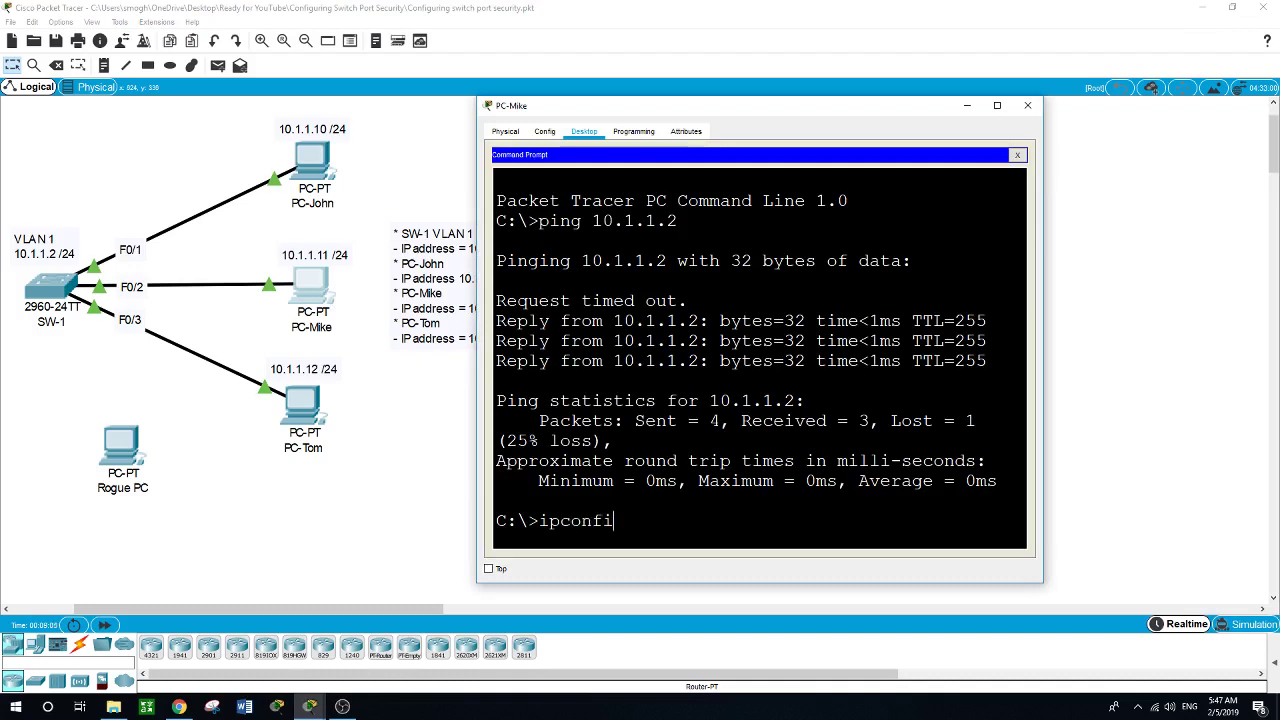
pyautogui.write('g /all')
pyautogui.press('Return')
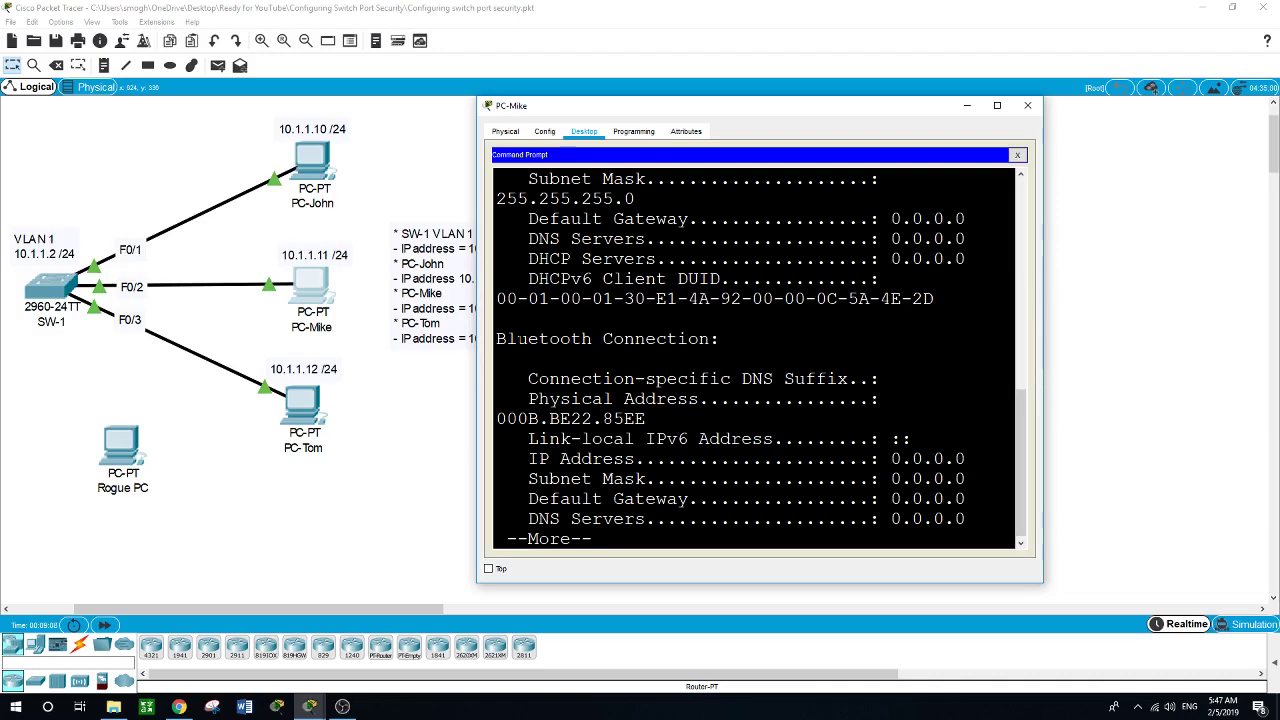
pyautogui.moveTo(478, 300); pyautogui.dragTo(398, 299)
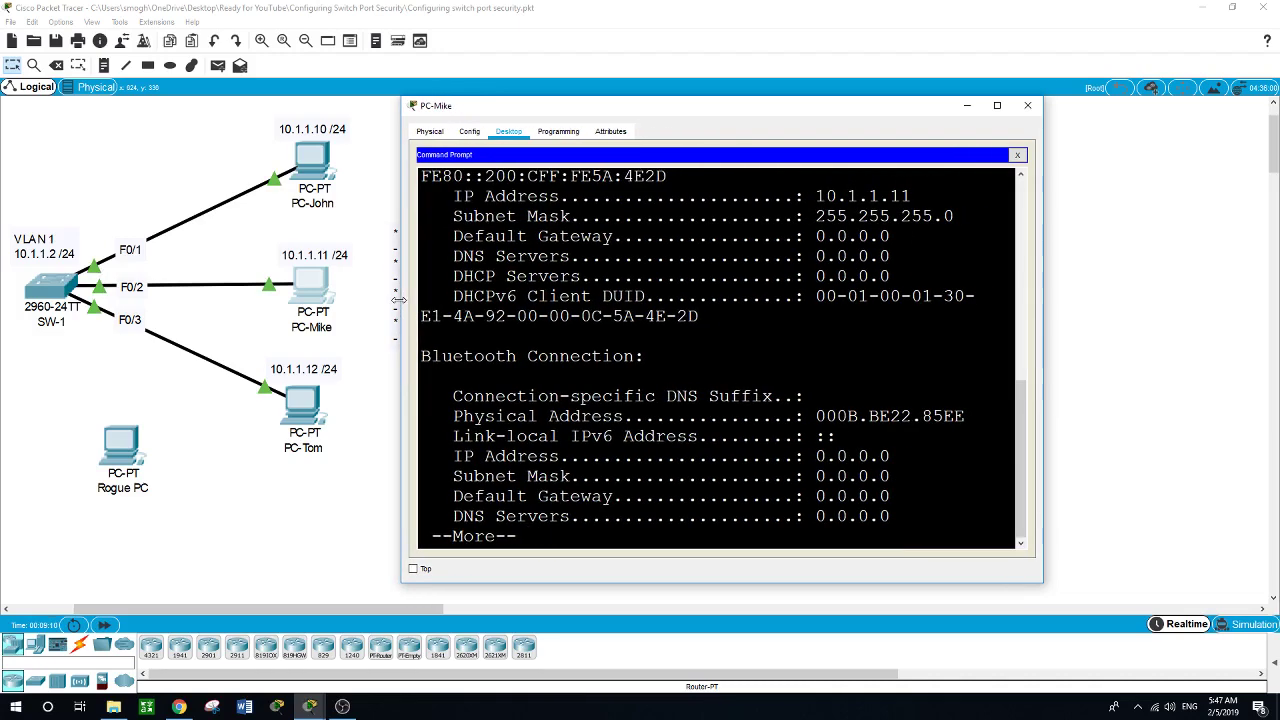
pyautogui.scroll(2, 716, 356)
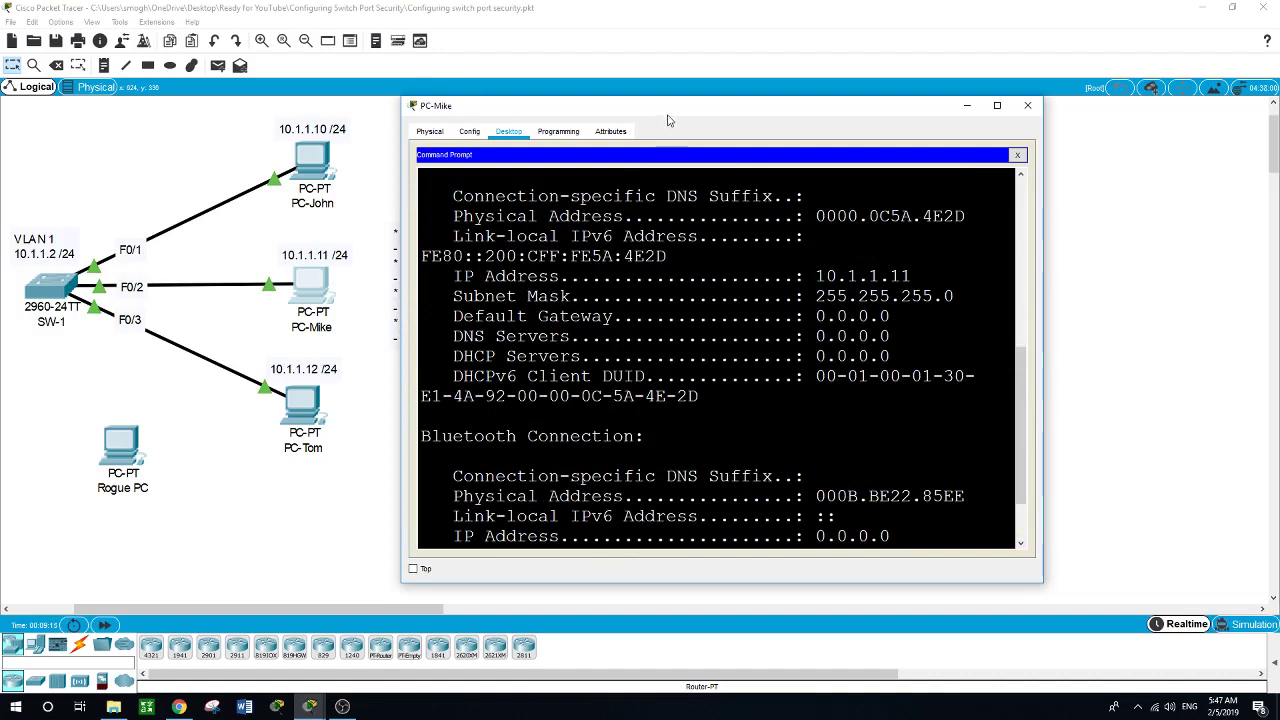
# - Arrange the PC-Mike and SW-1 windows together and compare PC-Mike's physical address with the last source address of f0/2
pyautogui.moveTo(665, 114); pyautogui.dragTo(679, 63)
pyautogui.click(52, 289)
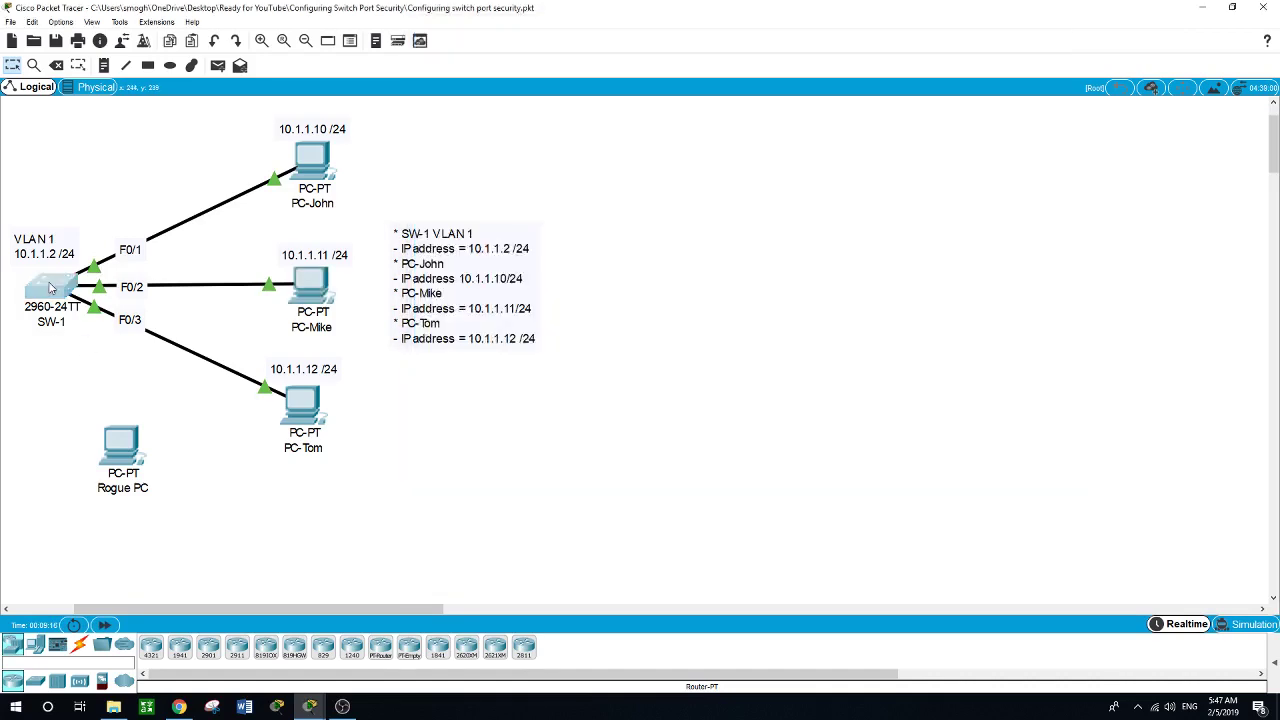
pyautogui.click(312, 707)
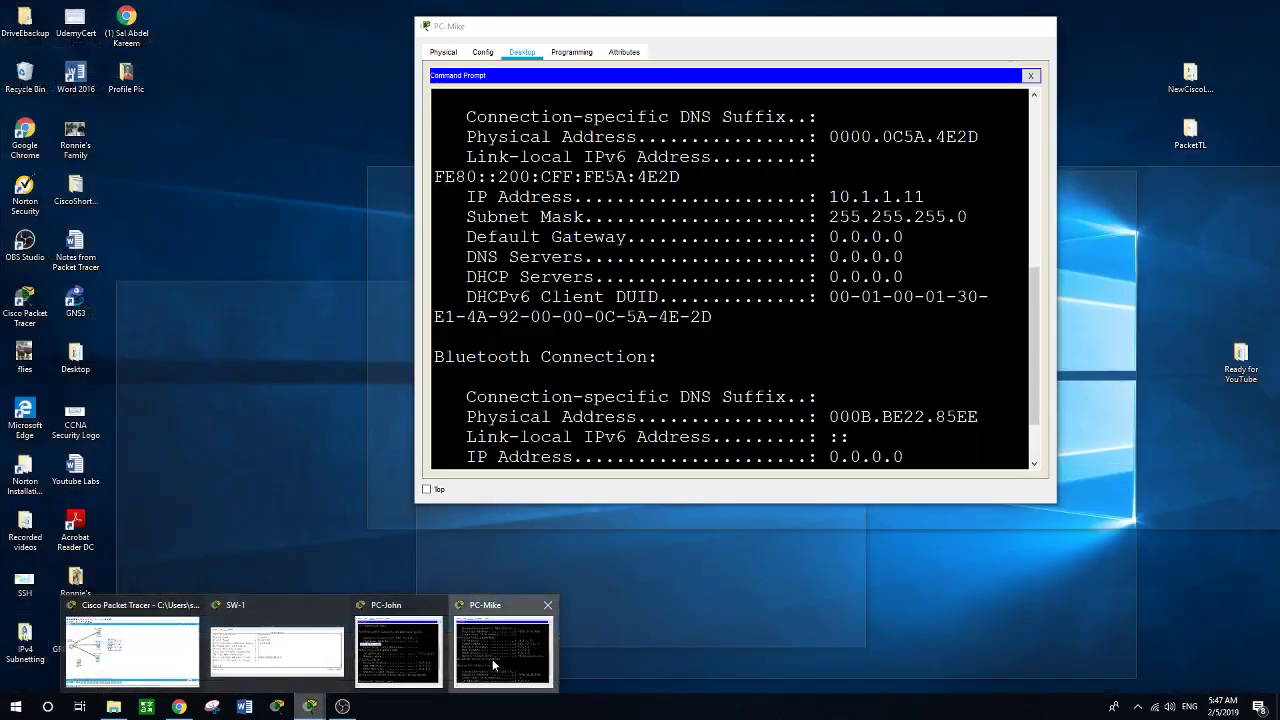
pyautogui.click(498, 658)
pyautogui.click(553, 522)
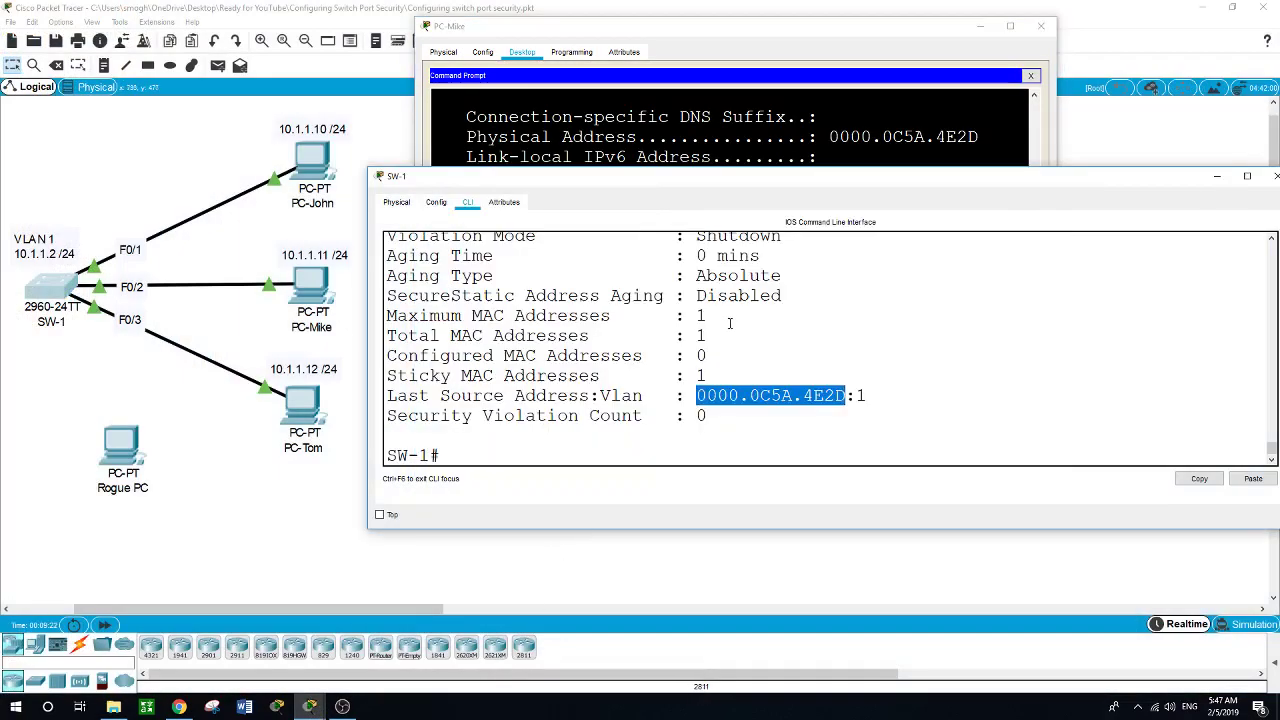
pyautogui.moveTo(790, 187); pyautogui.dragTo(724, 317)
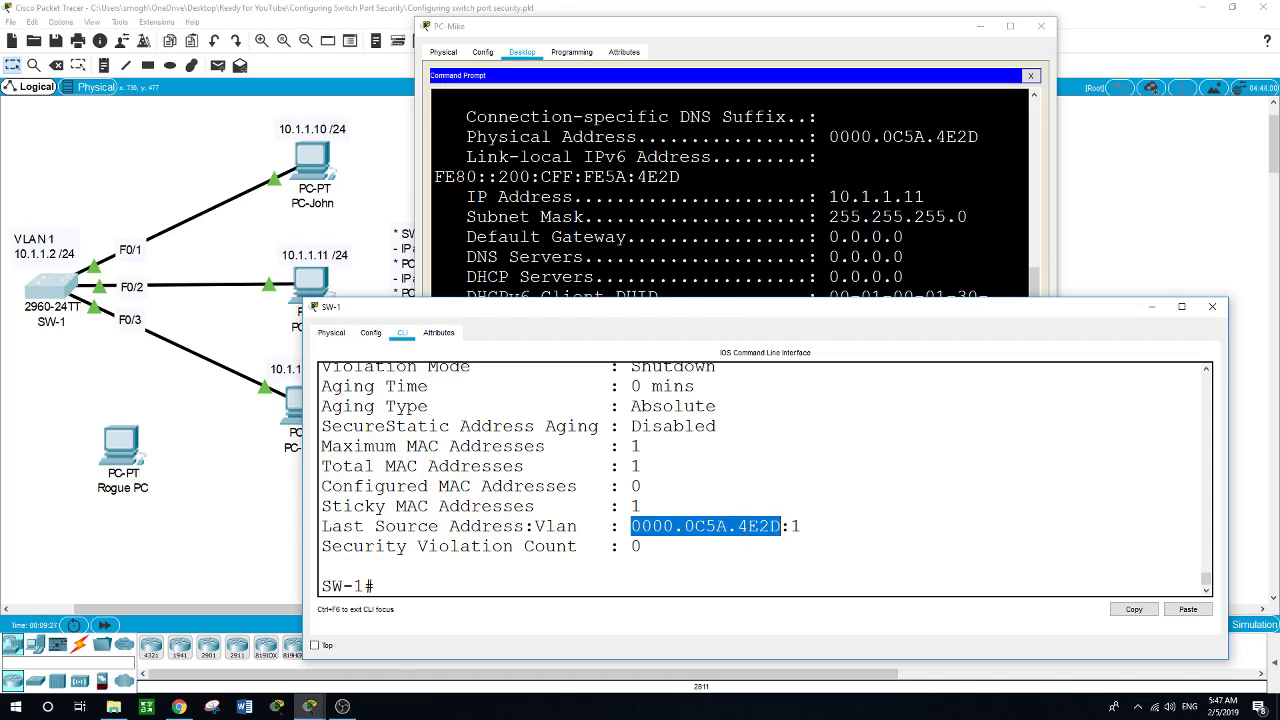
pyautogui.moveTo(979, 137); pyautogui.dragTo(892, 137)
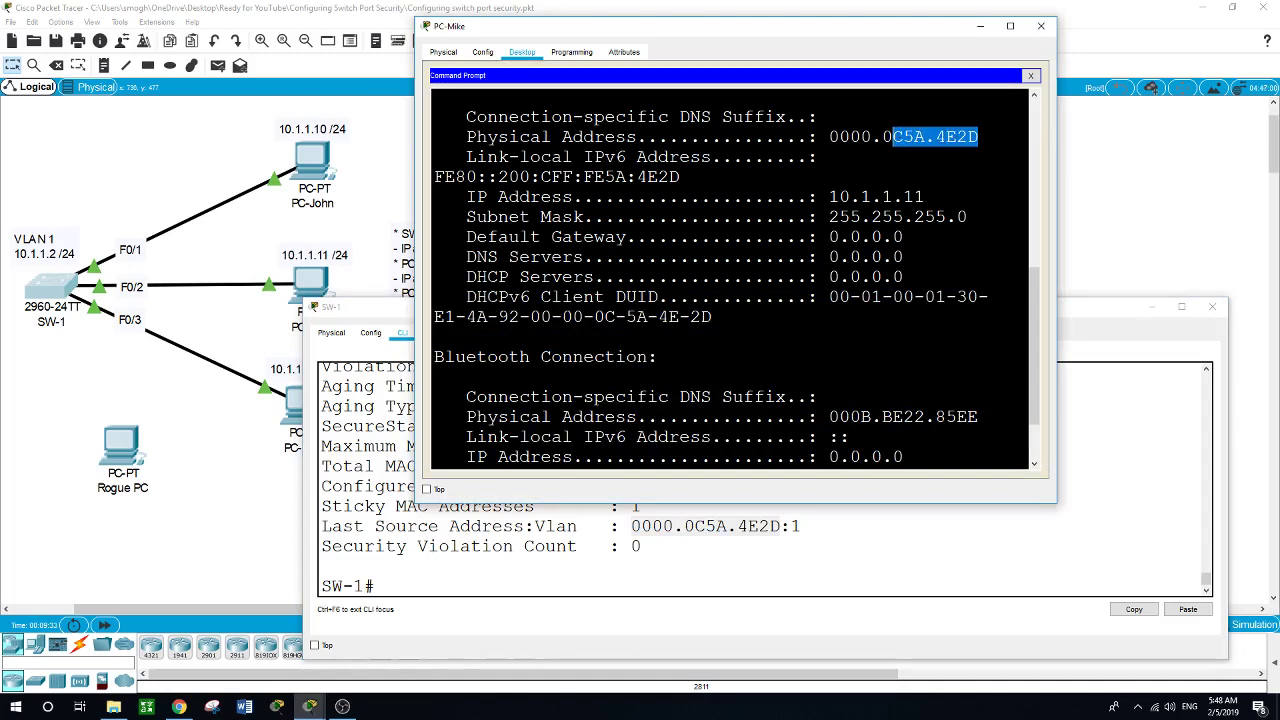
# - Return to SW-1's CLI and enter interface configuration mode for f0/2
pyautogui.click(371, 168)
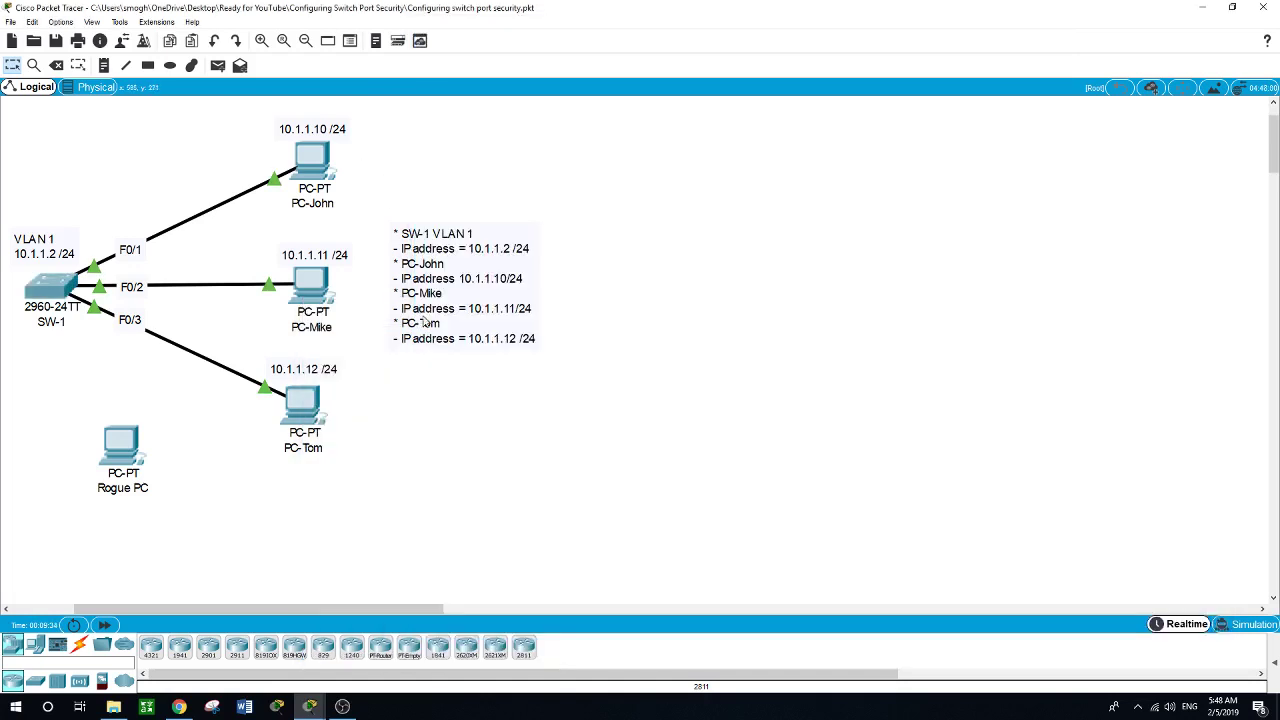
pyautogui.click(327, 293)
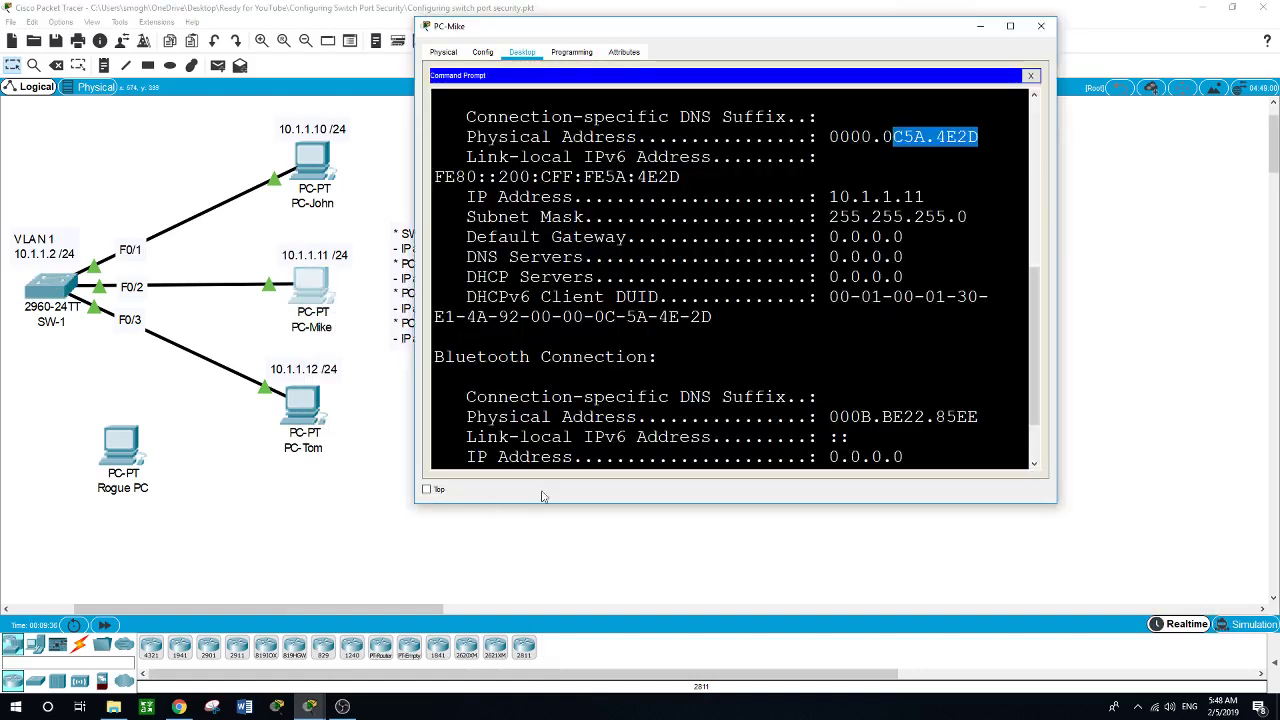
pyautogui.click(52, 288)
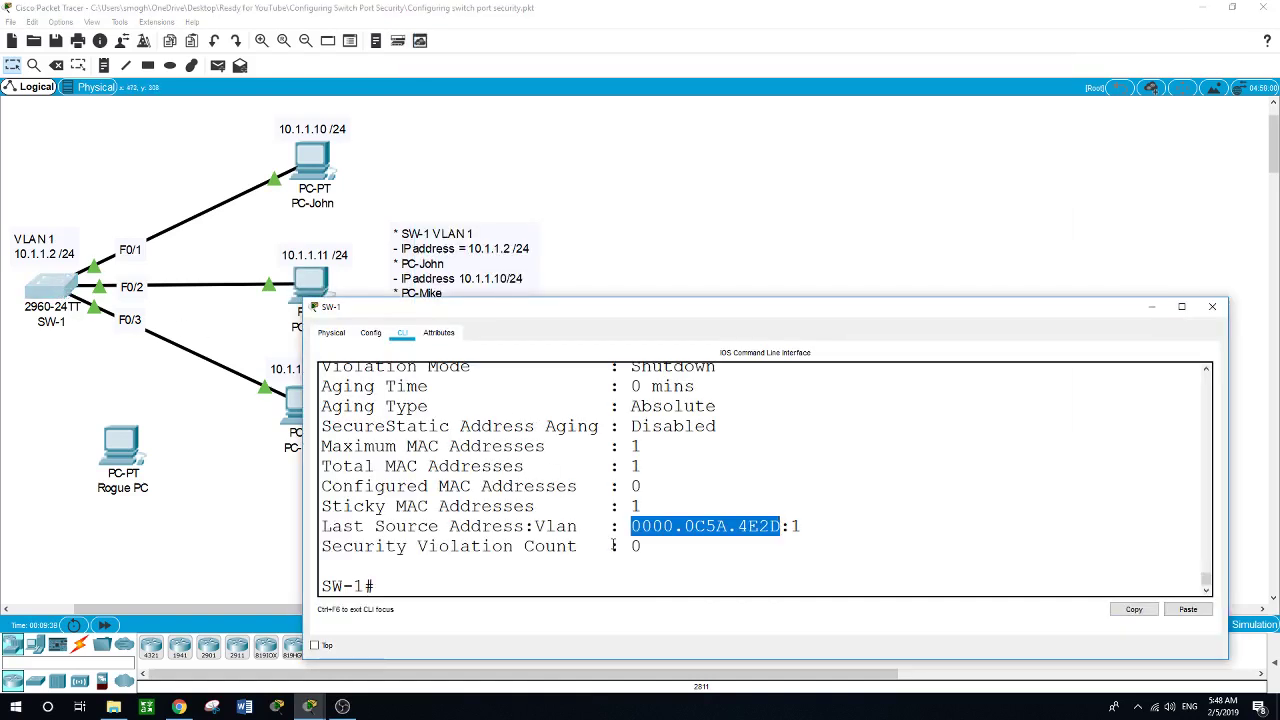
pyautogui.click(562, 578)
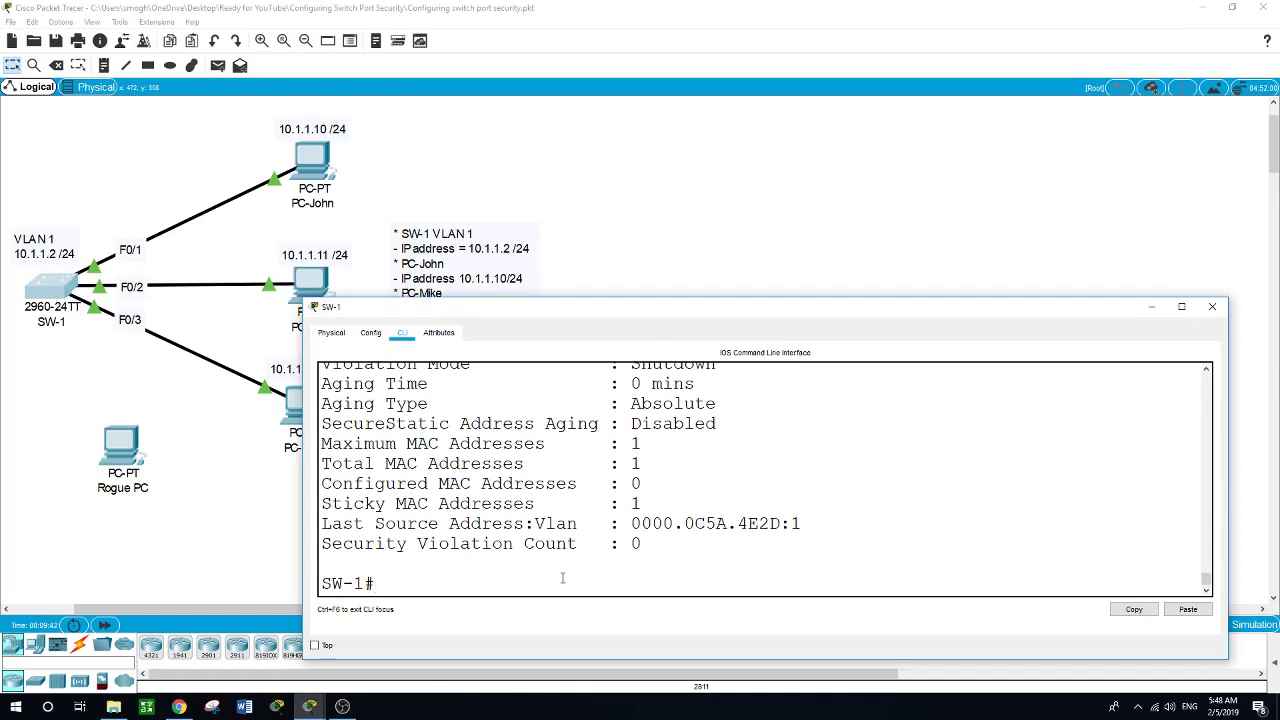
pyautogui.write('conf t')
pyautogui.press('Return')
pyautogui.write('int ')
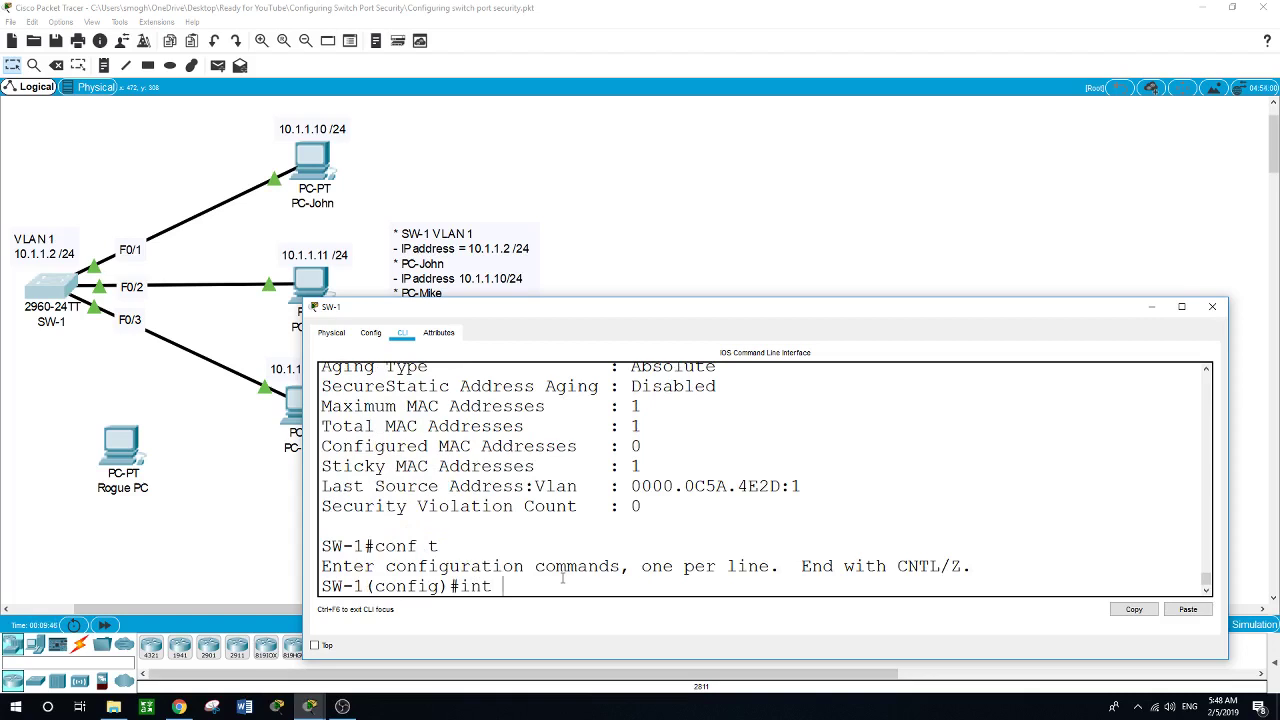
pyautogui.write('f0/2')
pyautogui.press('Return')
# - List the port-security violation options and set the violation mode of f0/2 to restrict
pyautogui.write('swit')
pyautogui.press('Tab')
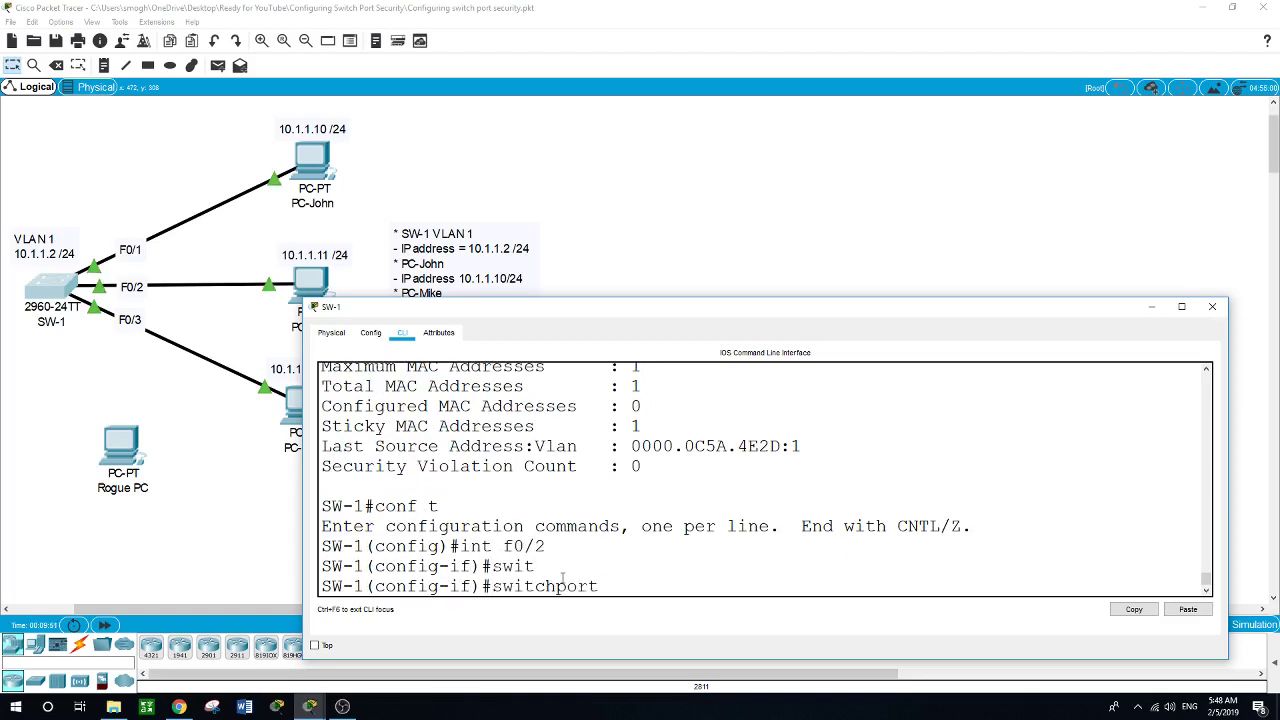
pyautogui.write('por')
pyautogui.press('Tab')
pyautogui.write('vi')
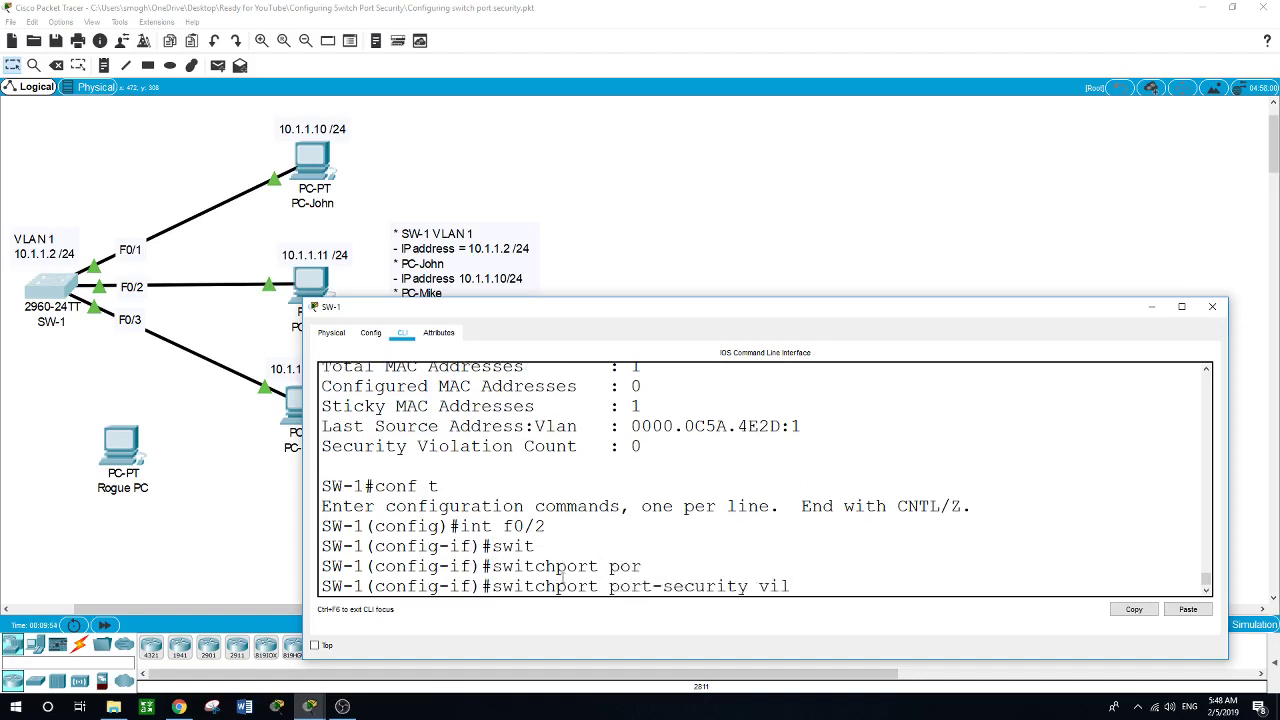
pyautogui.press('Tab')
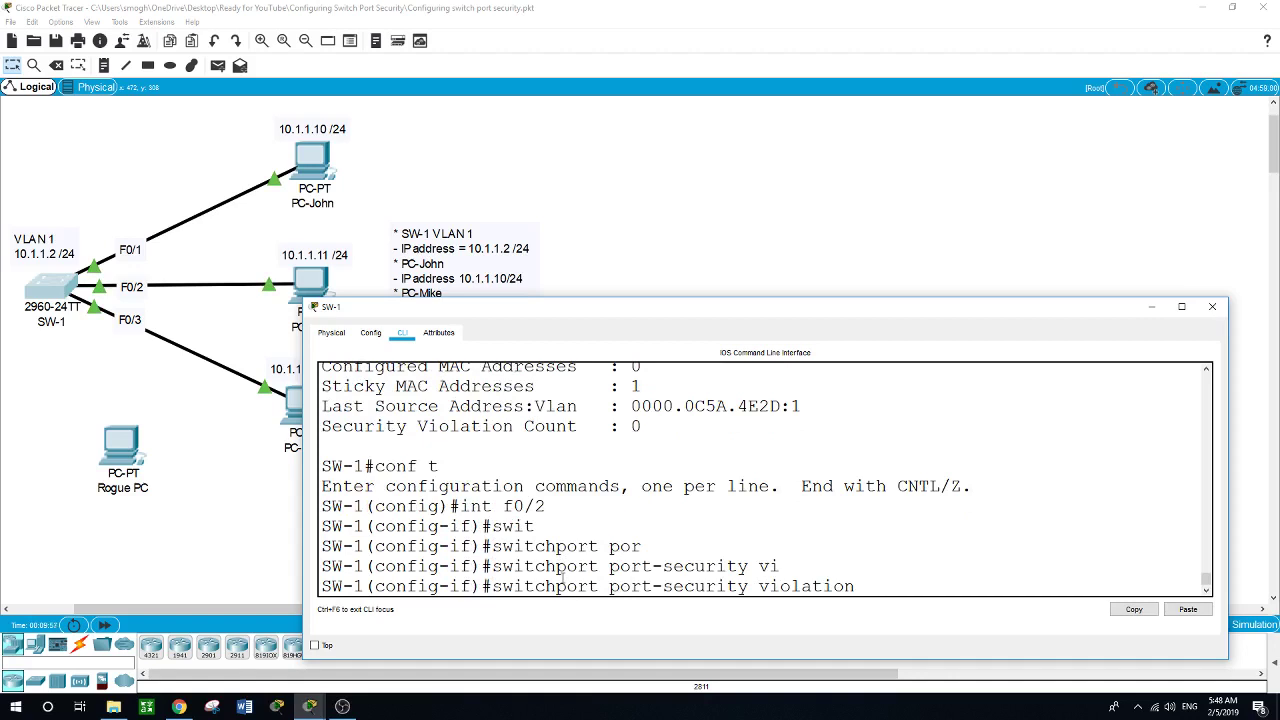
pyautogui.write('?')
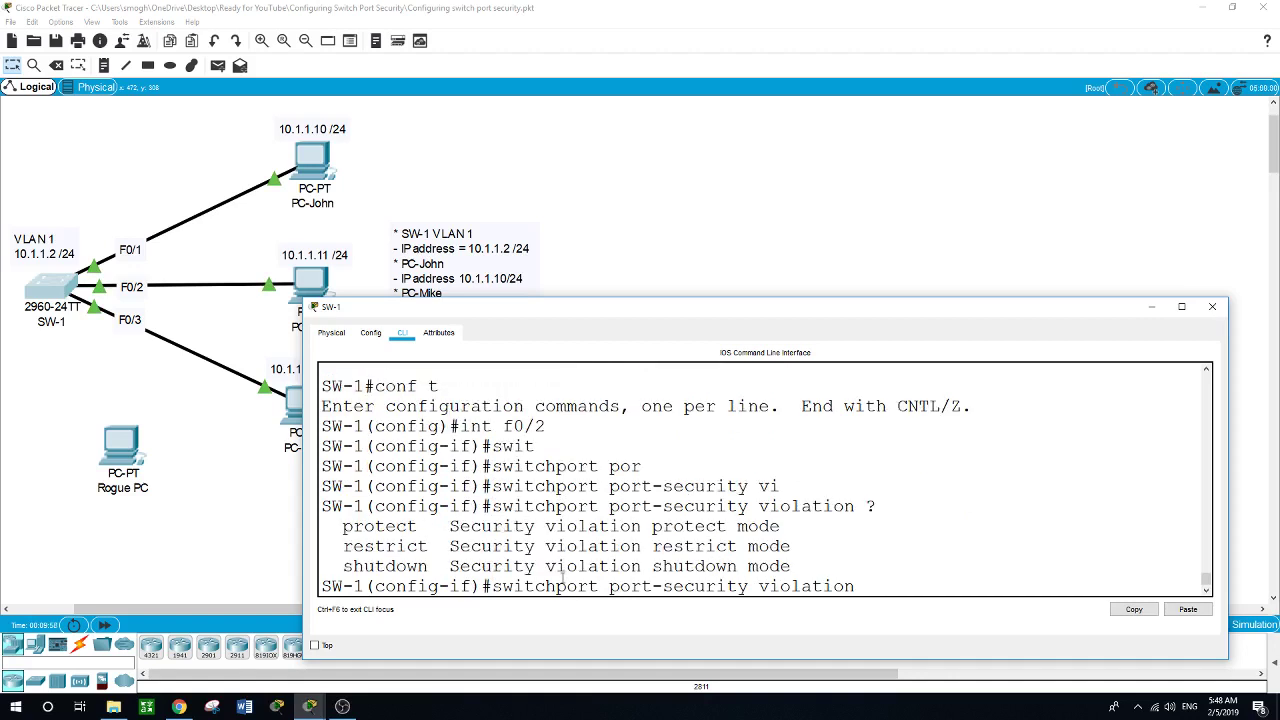
pyautogui.write('rsstr')
pyautogui.press('Tab')
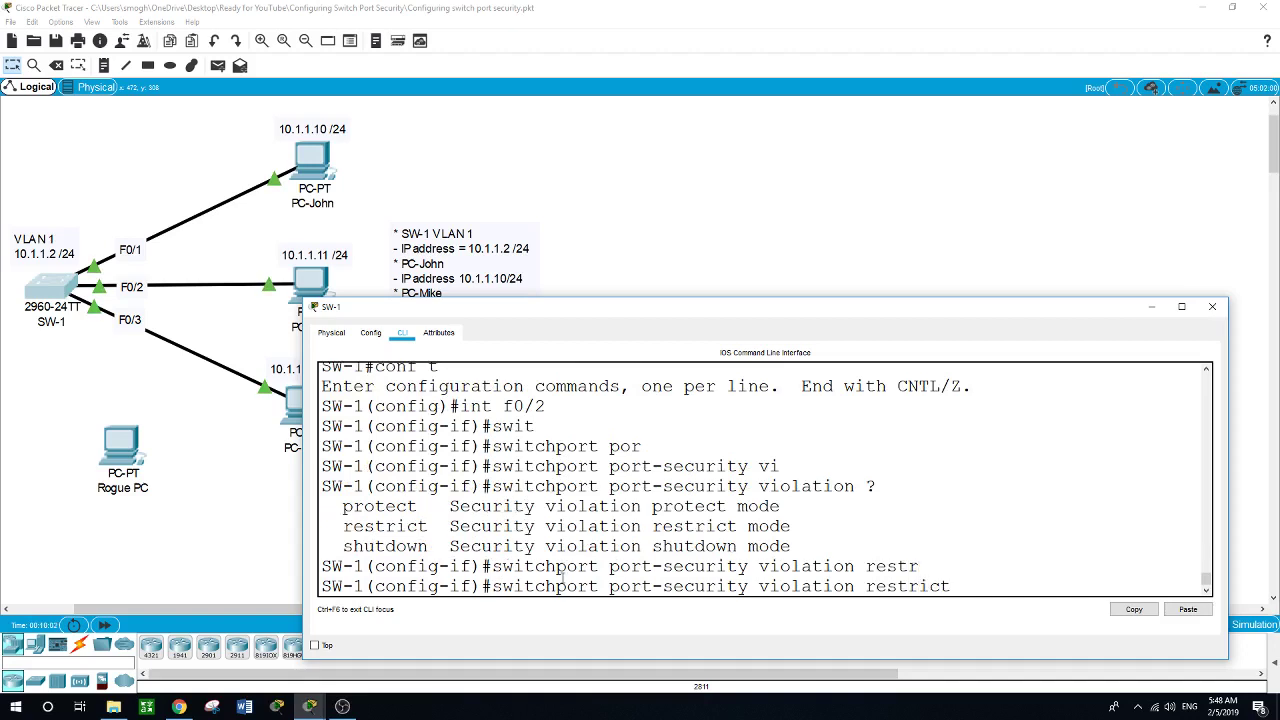
pyautogui.press('Return')
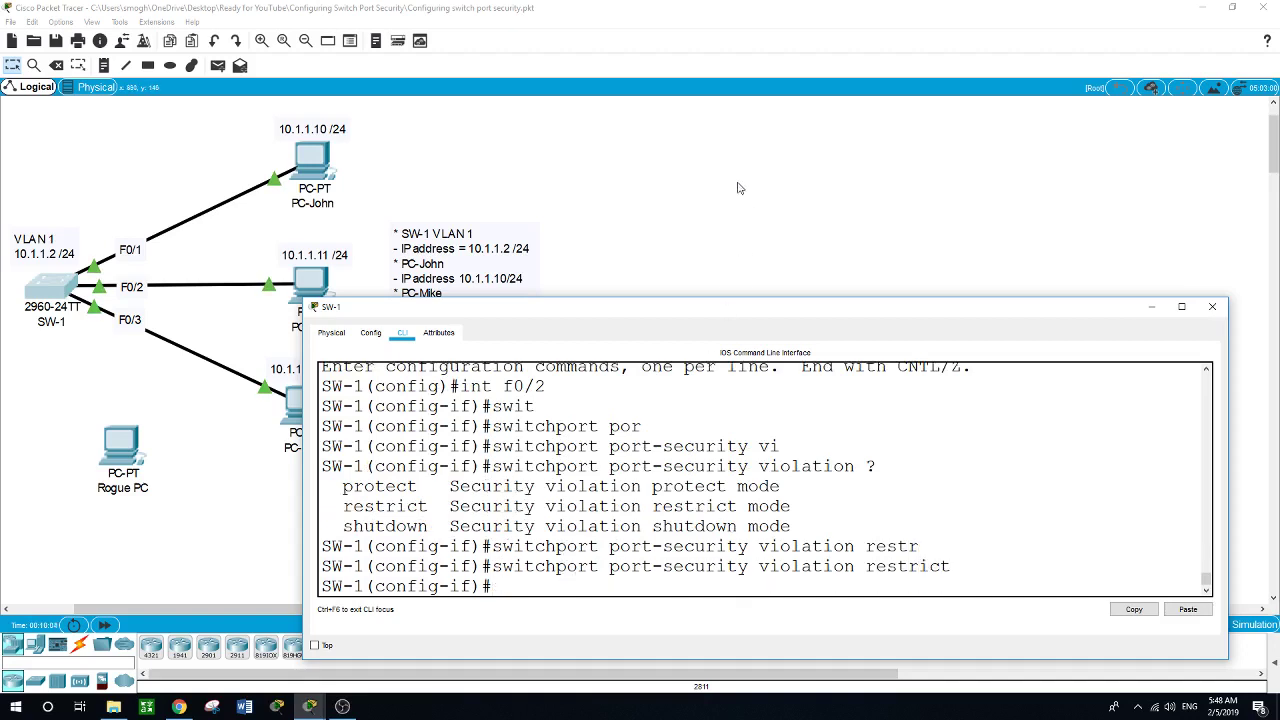
pyautogui.hotkey('alt', 'F4')
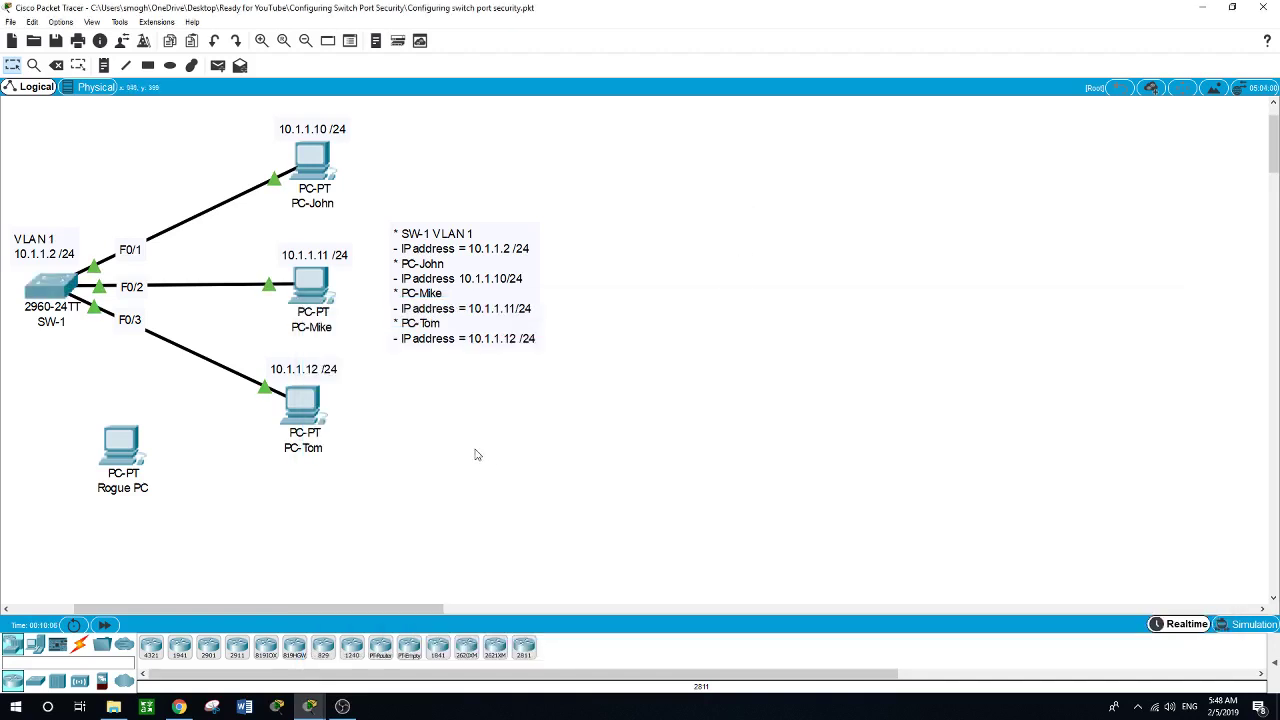
pyautogui.click(304, 418)
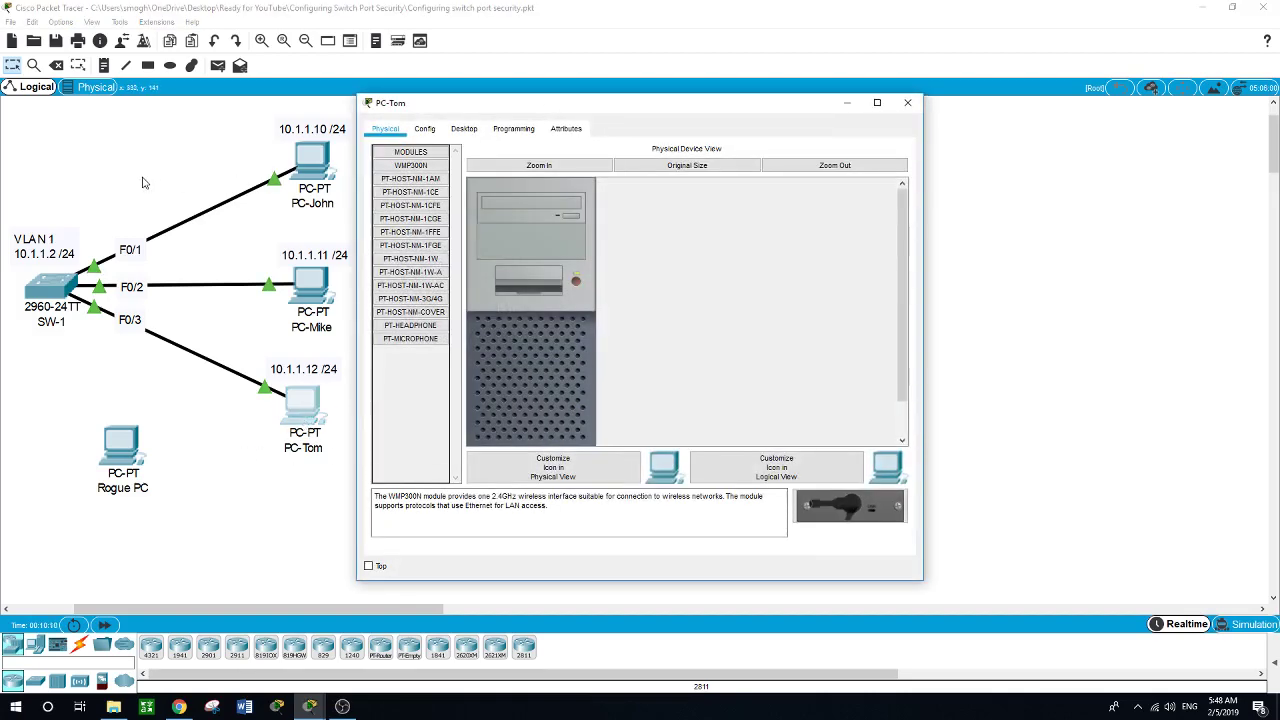
pyautogui.hotkey('alt', 'F4')
# - Bring SW-1's CLI window back beside the topology and switch from f0/2 to interface configuration mode for f0/3
pyautogui.click(55, 288)
pyautogui.moveTo(473, 316); pyautogui.dragTo(536, 156)
pyautogui.write('exit')
pyautogui.press('Return')
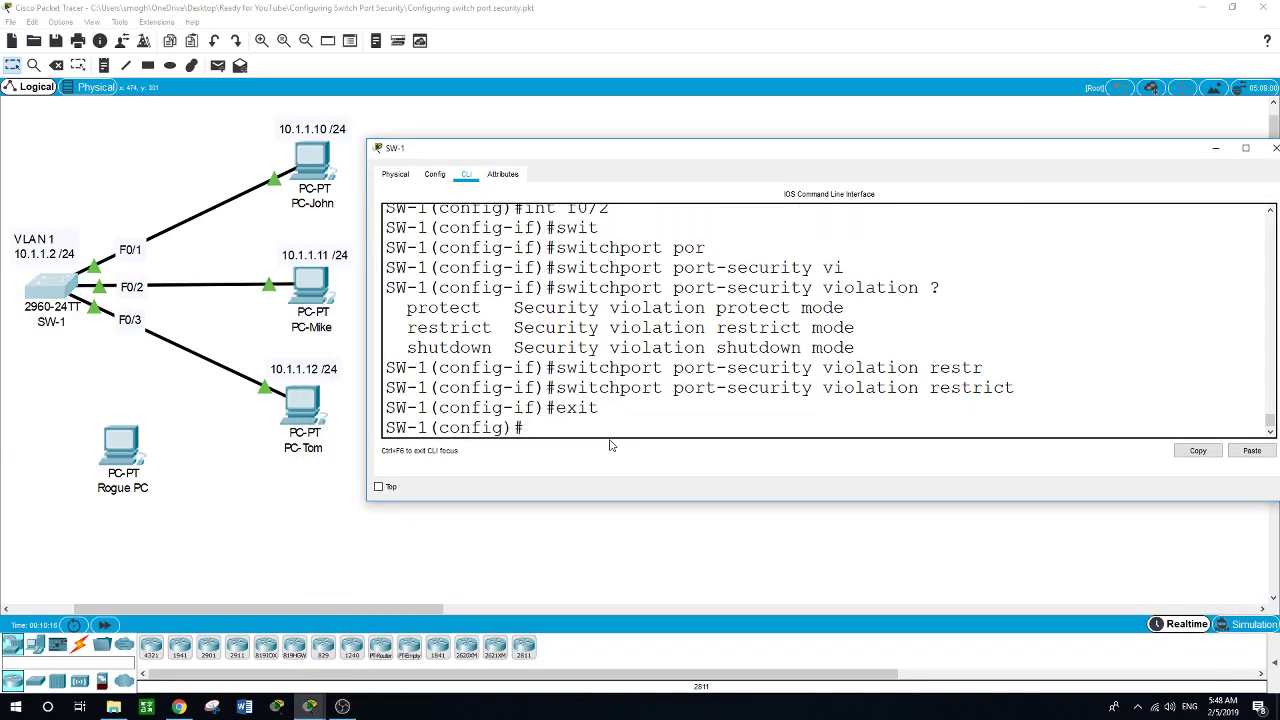
pyautogui.write('int f0/3')
pyautogui.press('Return')
# - List the port-security violation options and set the violation mode of f0/3 to shutdown
pyautogui.write('swi')
pyautogui.press('Tab')
pyautogui.write('por')
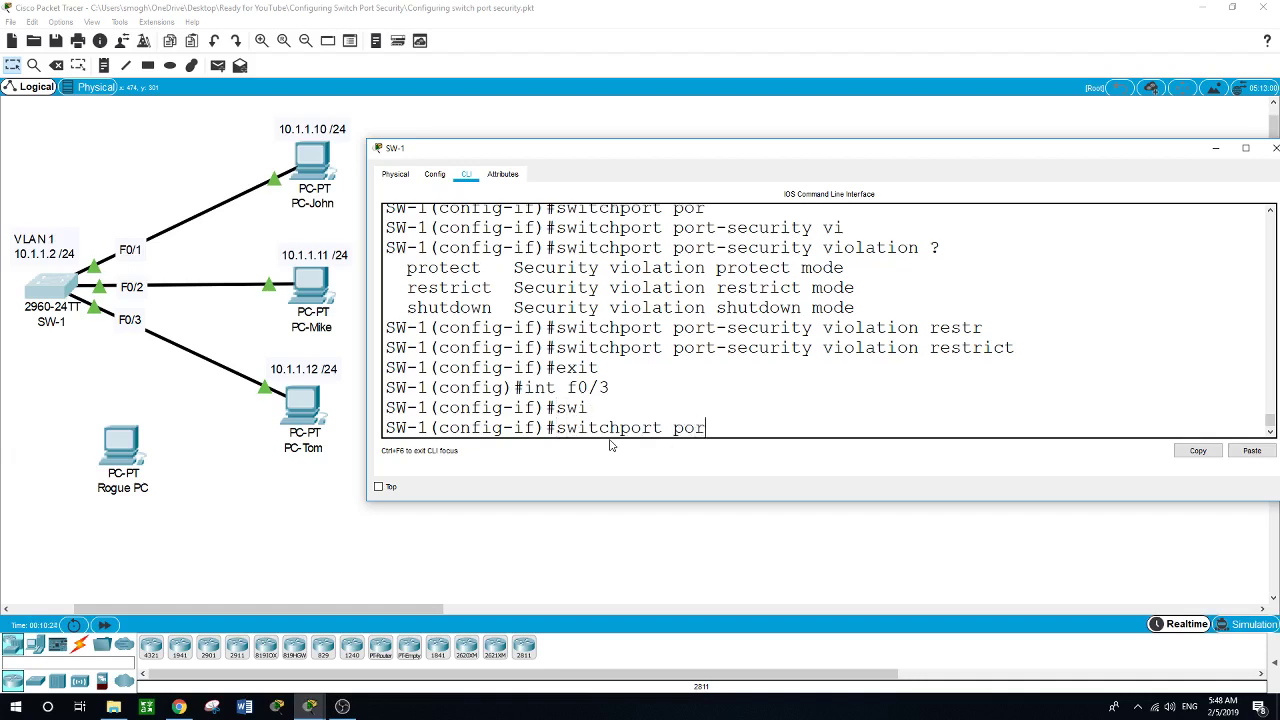
pyautogui.press('Tab')
pyautogui.write('vio')
pyautogui.press('Tab')
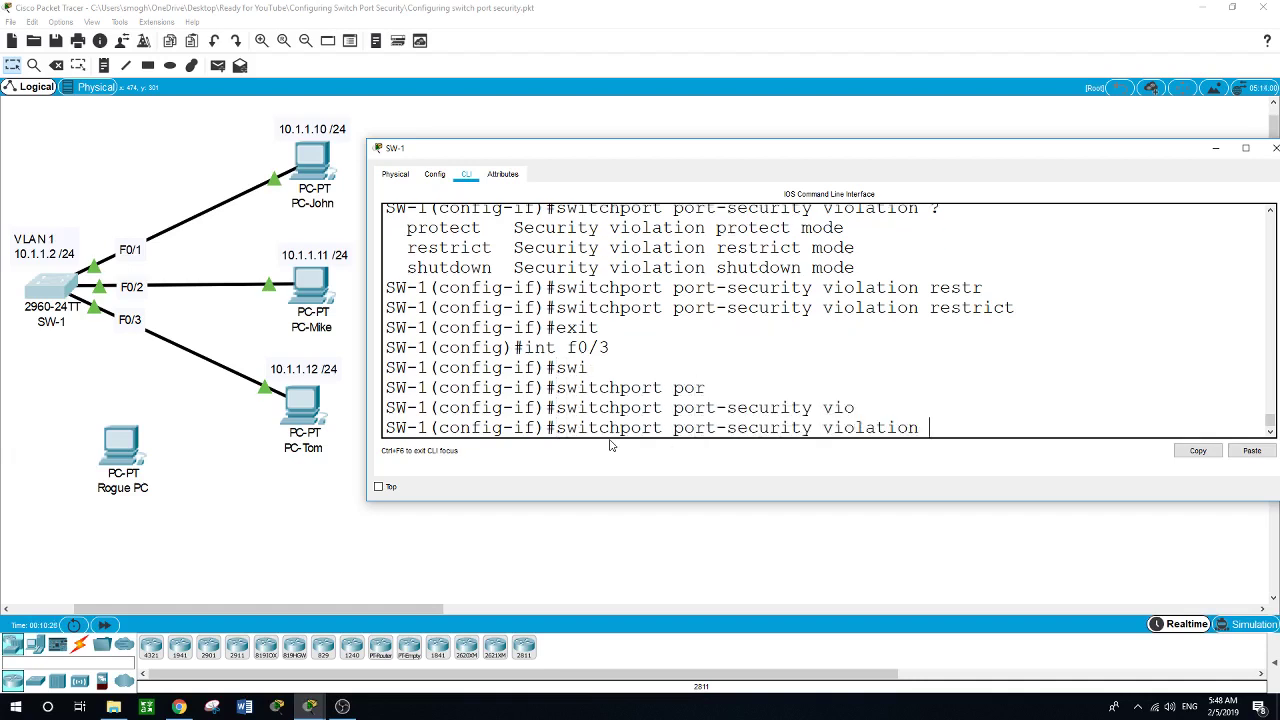
pyautogui.write('?')
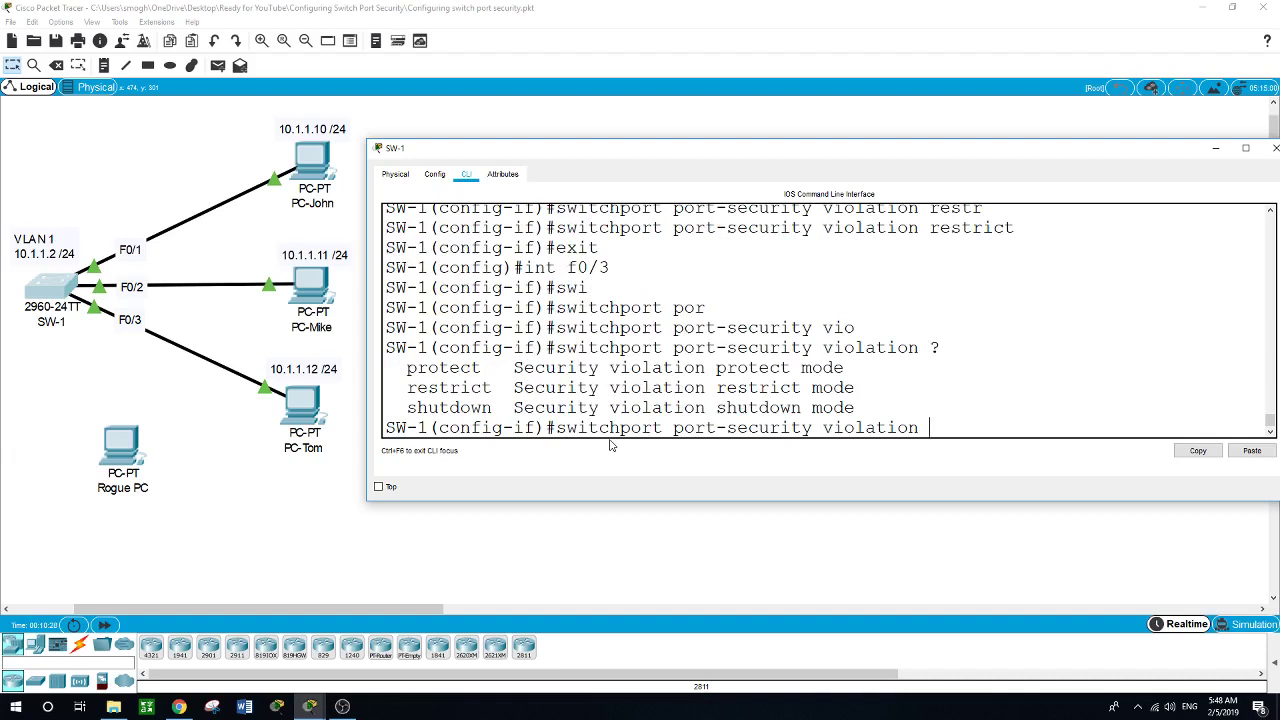
pyautogui.write('shut')
pyautogui.press('Tab')
pyautogui.press('Return')
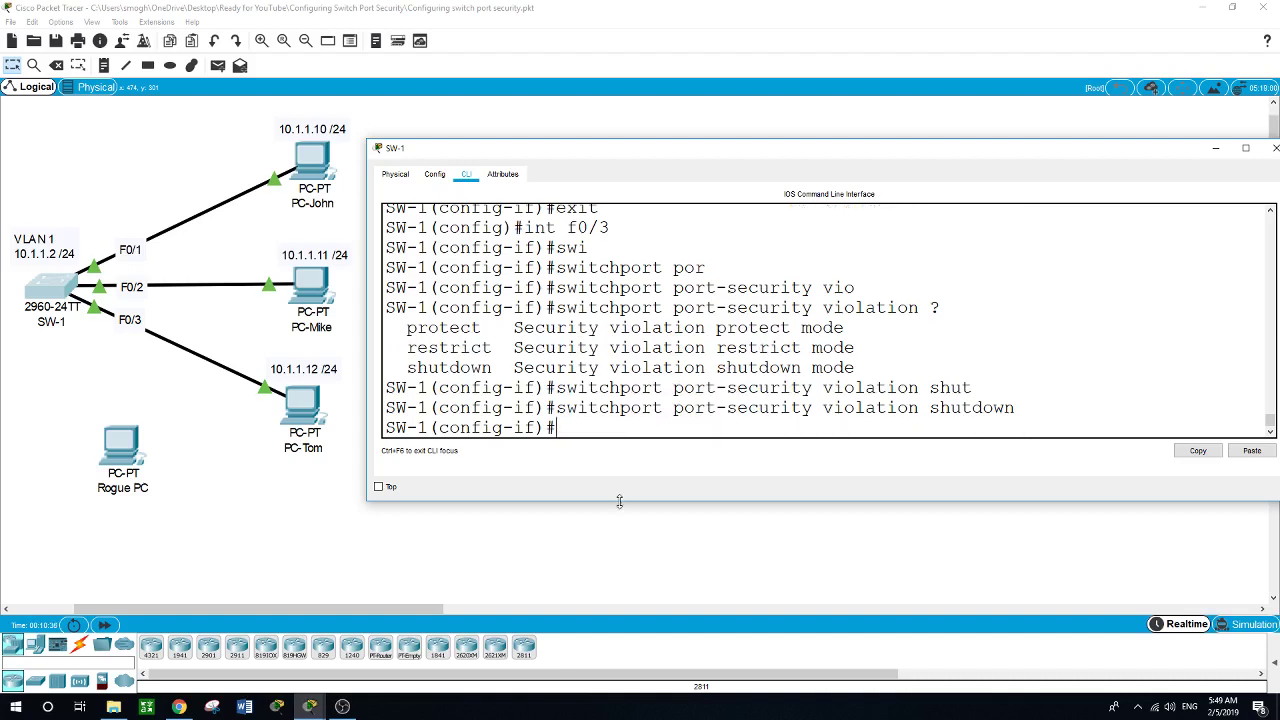
# - Leave interface and global configuration modes to return to SW-1's privileged EXEC prompt
pyautogui.write('exit')
pyautogui.press('Return')
pyautogui.write('exit')
pyautogui.press('Return')
pyautogui.press('Return')
# - Display the port-security details of f0/3 on SW-1 and review its violation mode and MAC address entries
pyautogui.write('sho')
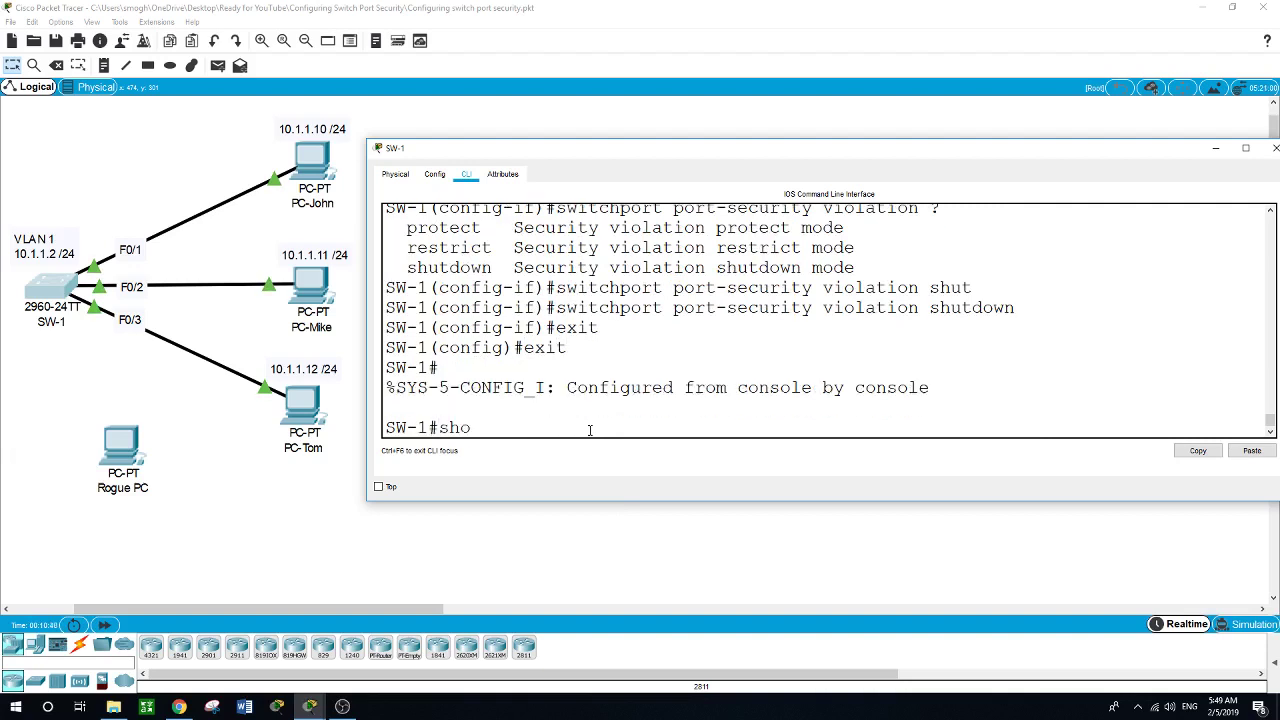
pyautogui.write('w por')
pyautogui.press('Tab')
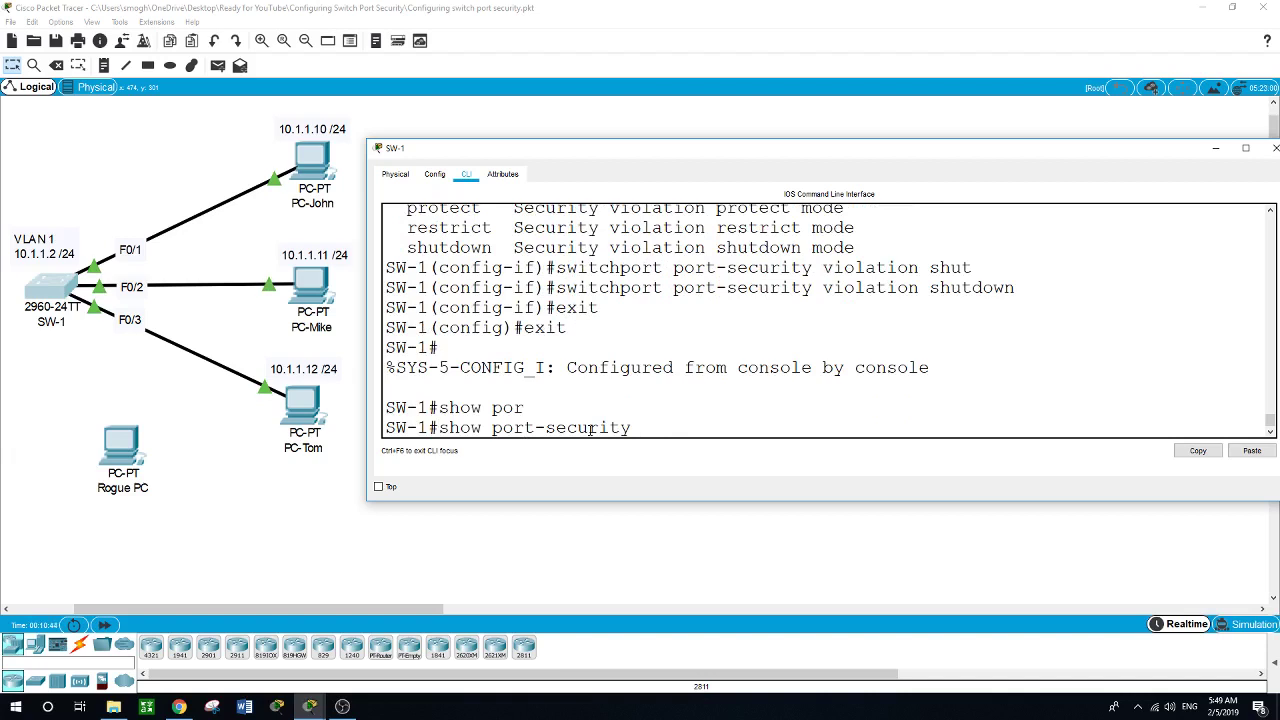
pyautogui.write('f')
pyautogui.press('BackSpace')
pyautogui.write('int f0/1')
pyautogui.press('Return')
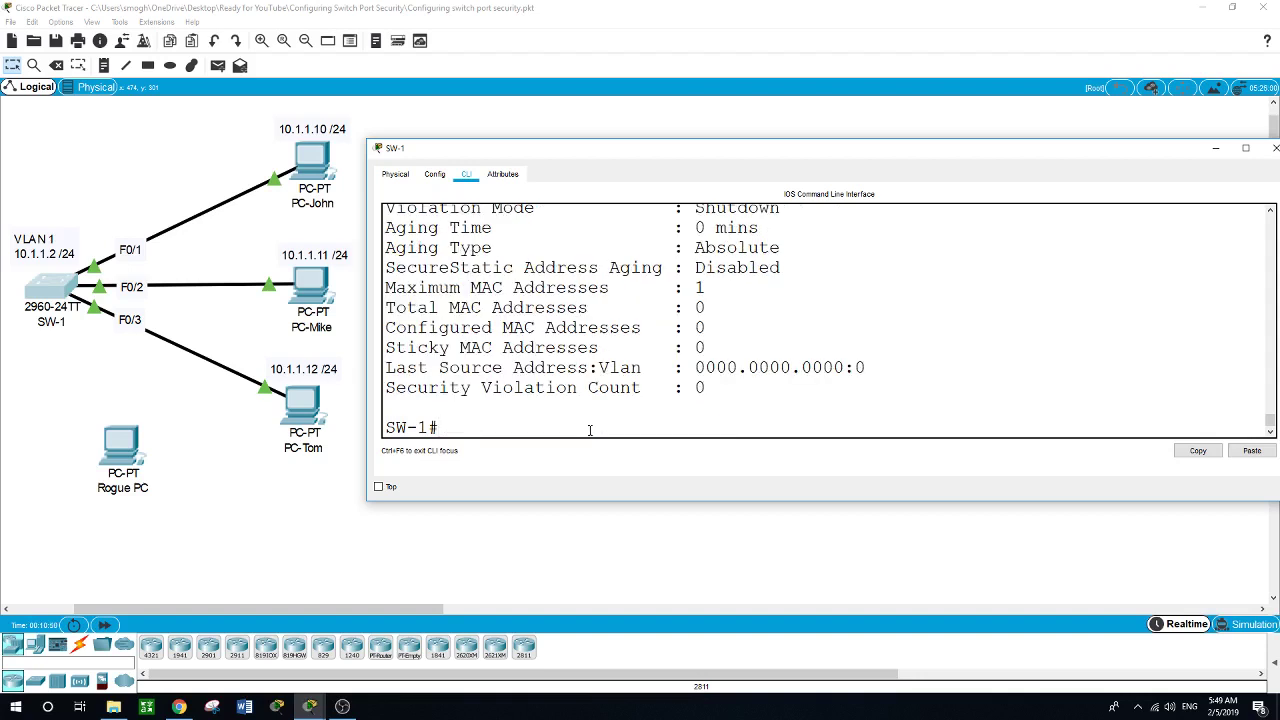
pyautogui.scroll(1, 690, 328)
# - Ping the switch at 10.1.1.2 from PC-Tom's Command Prompt to generate traffic on f0/3
pyautogui.click(306, 405)
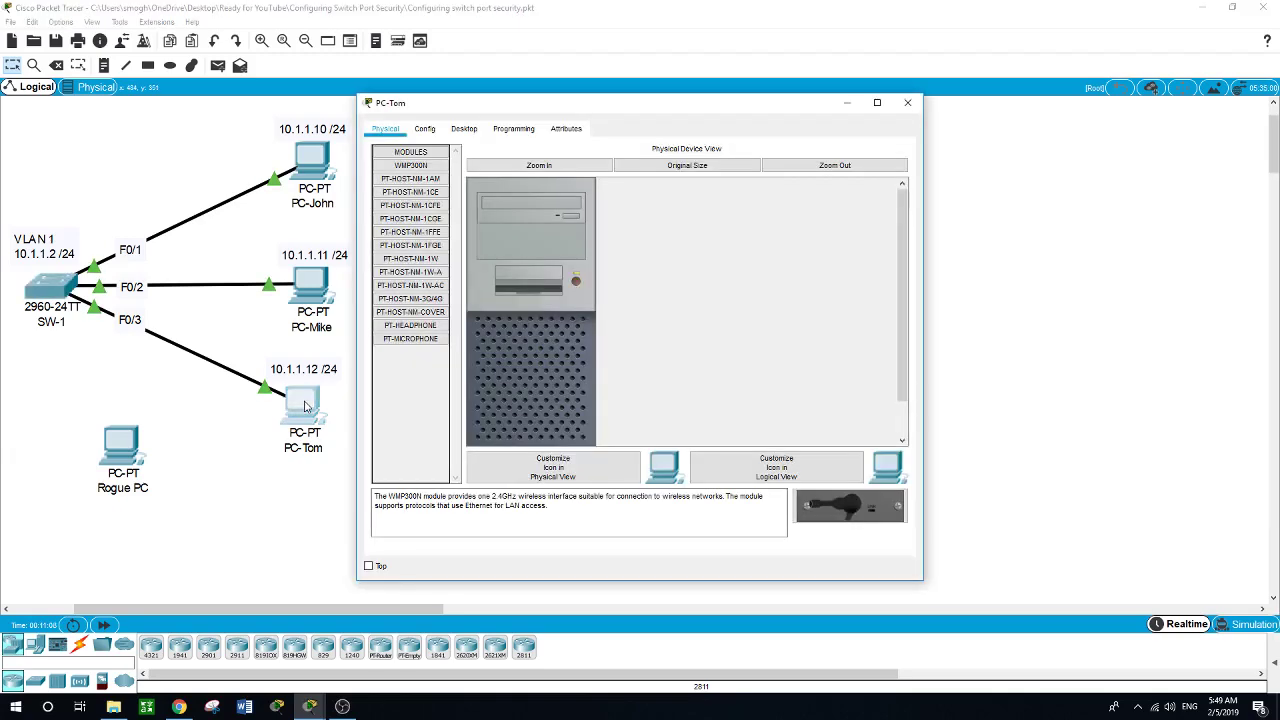
pyautogui.click(463, 129)
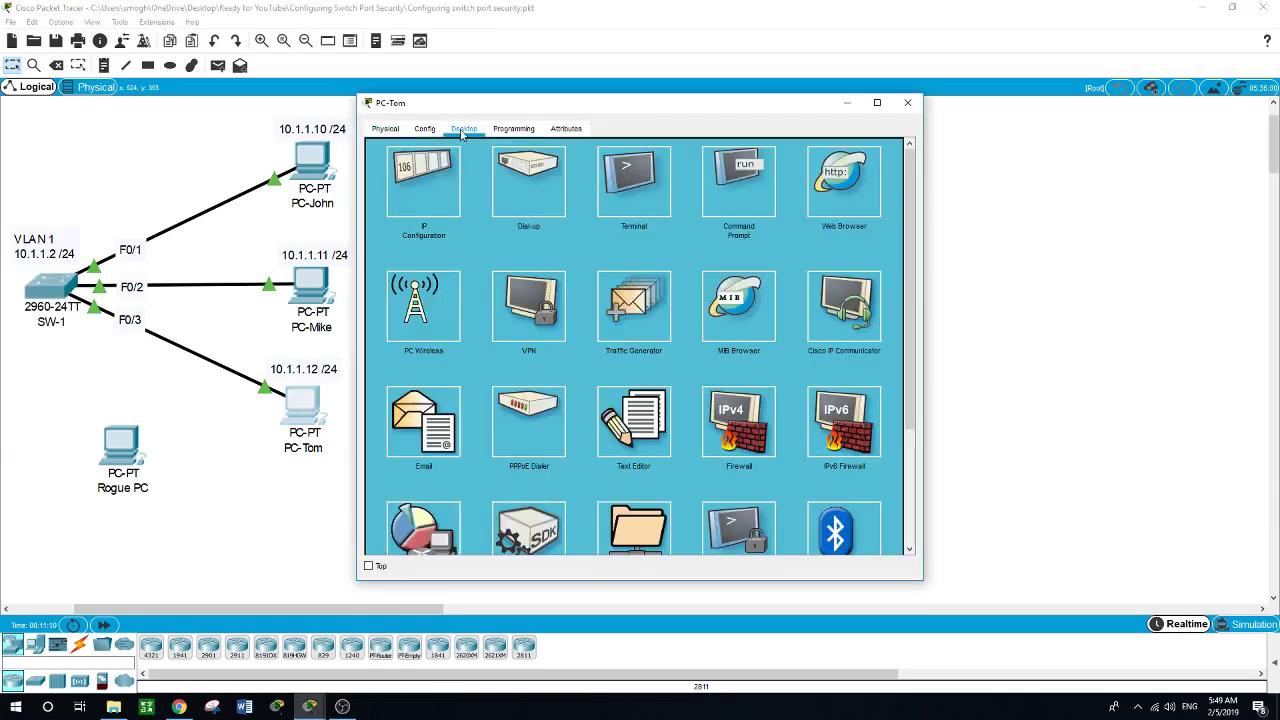
pyautogui.click(770, 187)
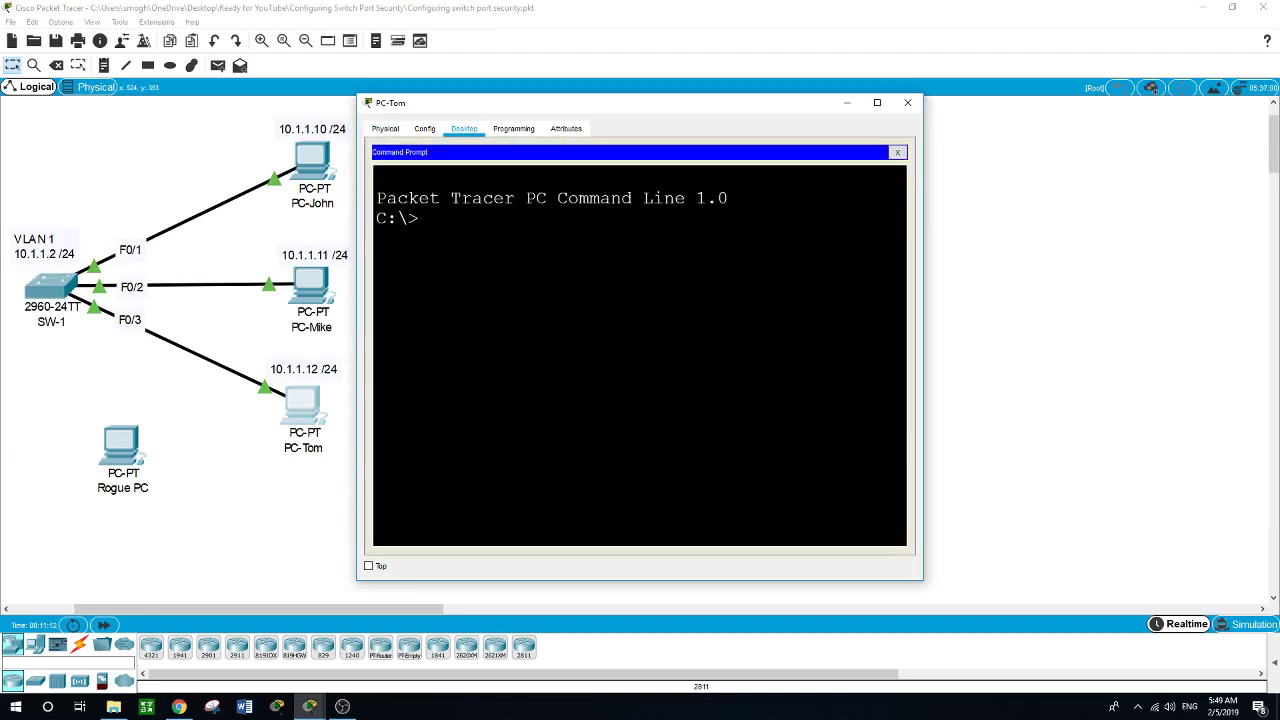
pyautogui.write('ping')
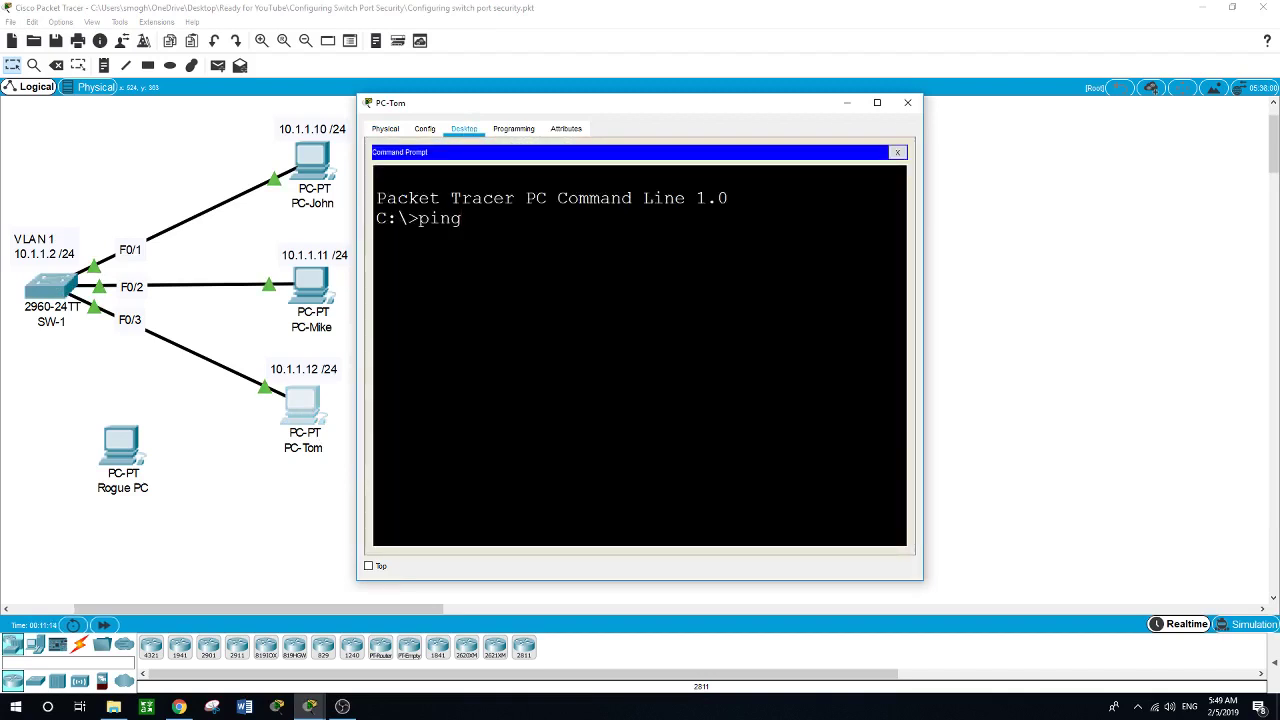
pyautogui.write(' 10.1.1.2')
pyautogui.press('Return')
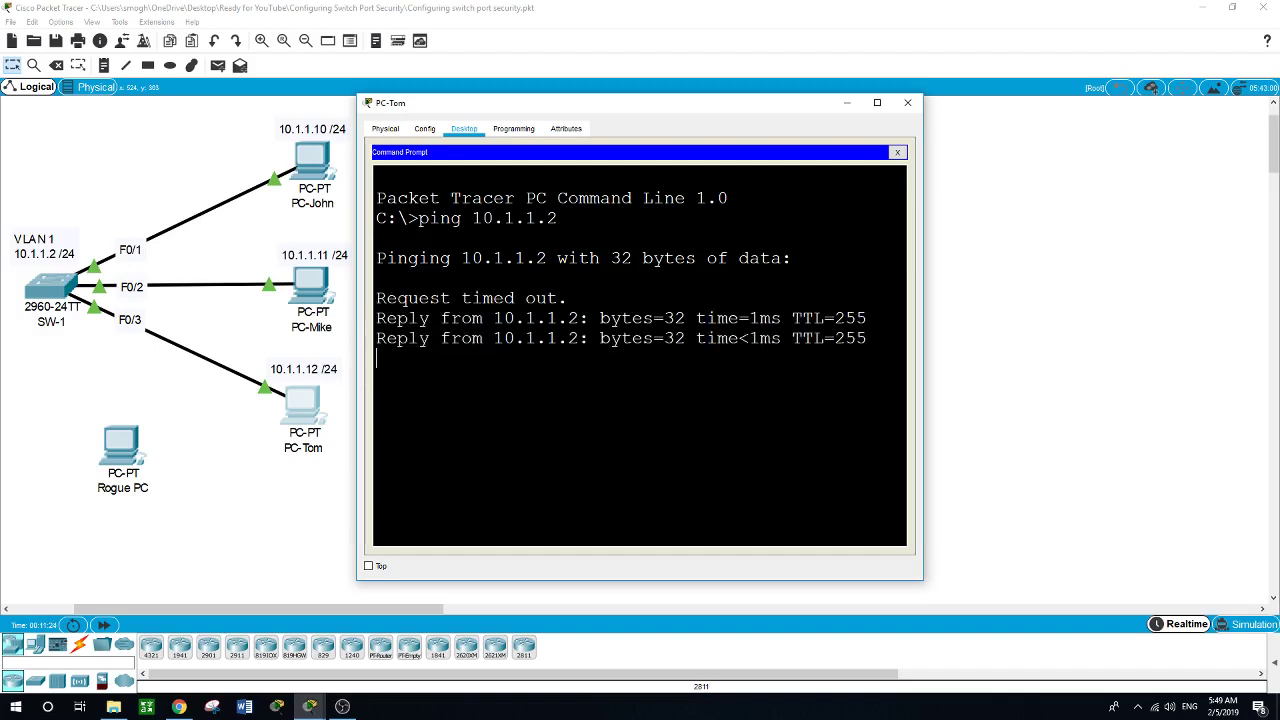
# - Display the port-security summary on SW-1 to compare address counts and security actions for all secured ports, then return to the topology
pyautogui.click(52, 293)
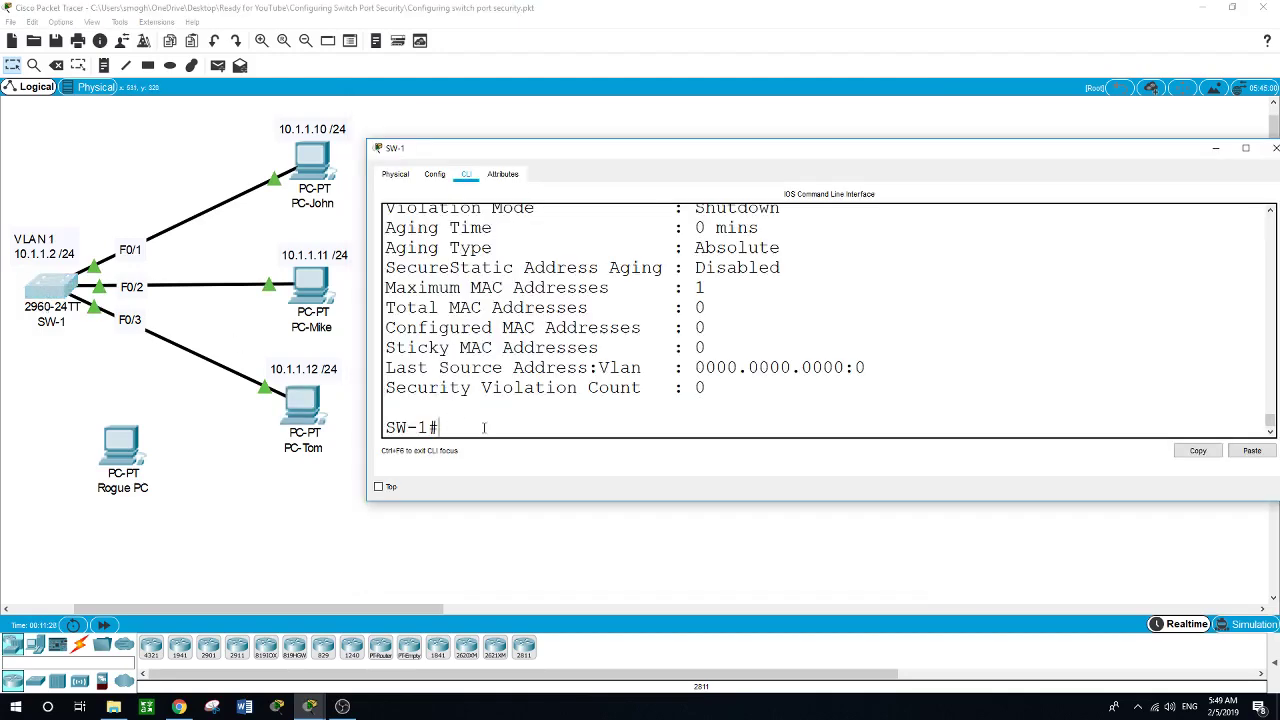
pyautogui.write('show port')
pyautogui.press('Tab')
pyautogui.press('Return')
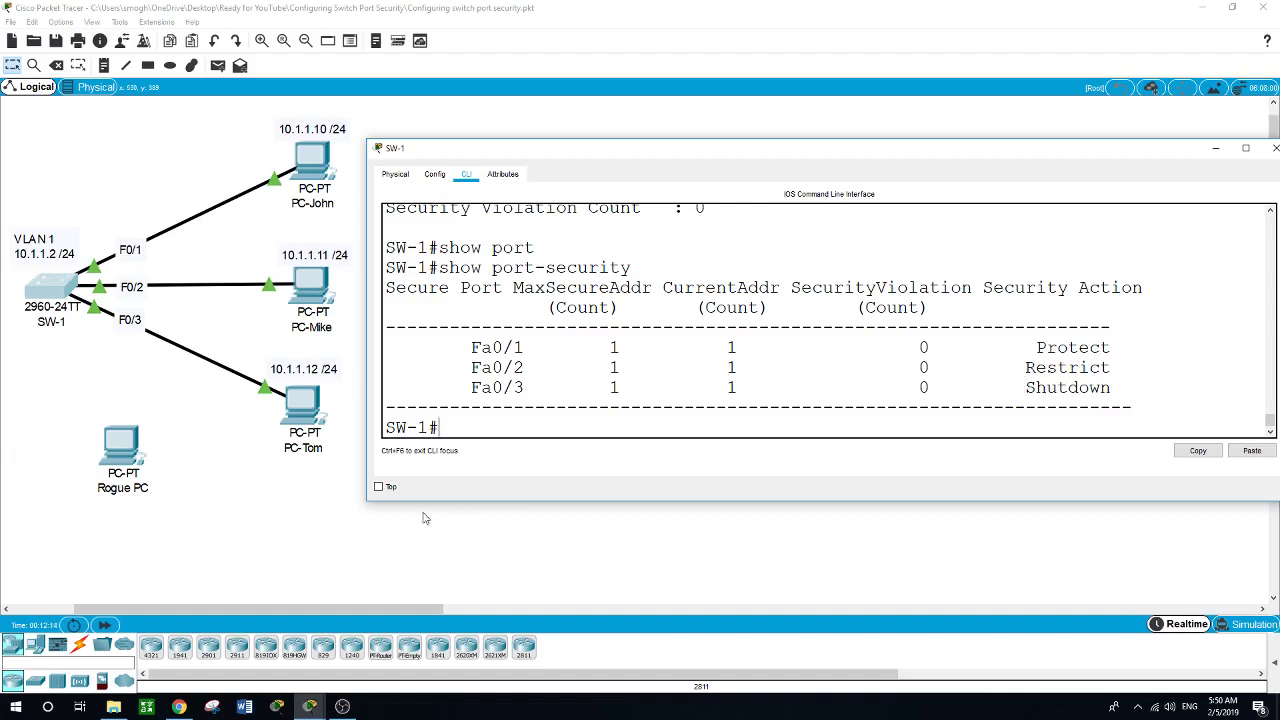
pyautogui.click(318, 517)
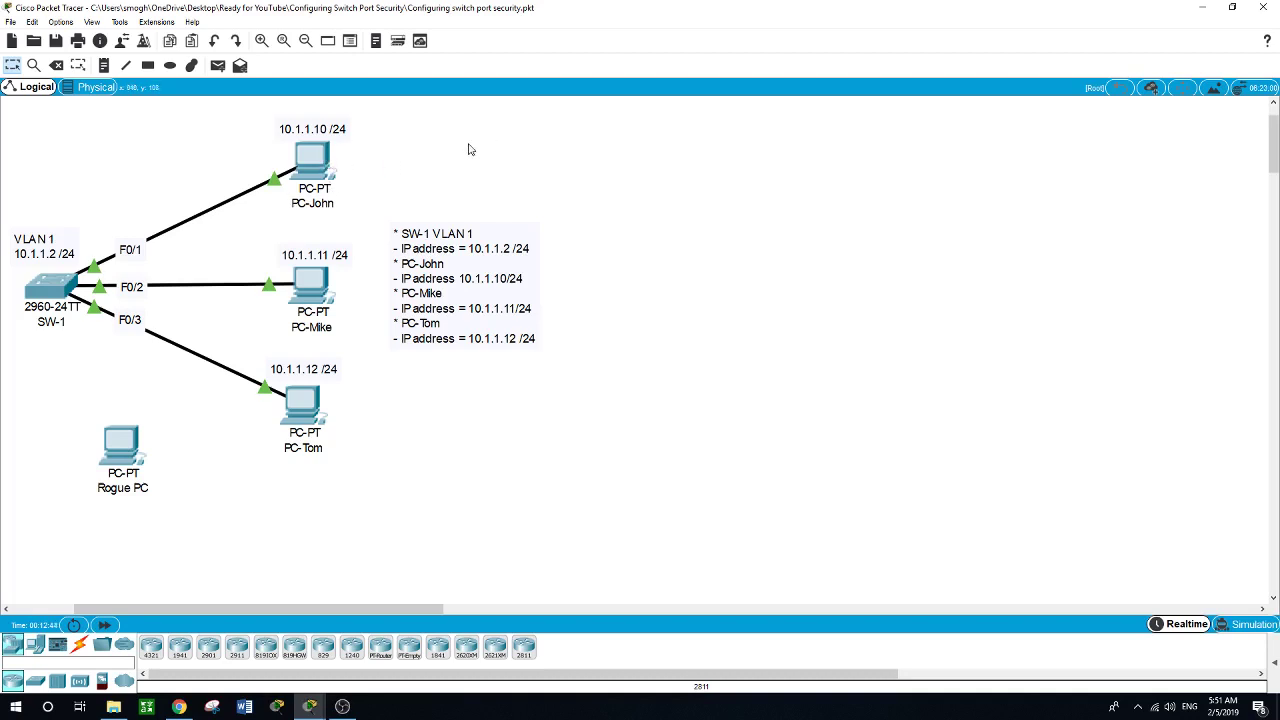
# - Move the f0/1 cable from PC-John to the FastEthernet0 port of Rogue PC
pyautogui.click(277, 177)
pyautogui.press('Delete')
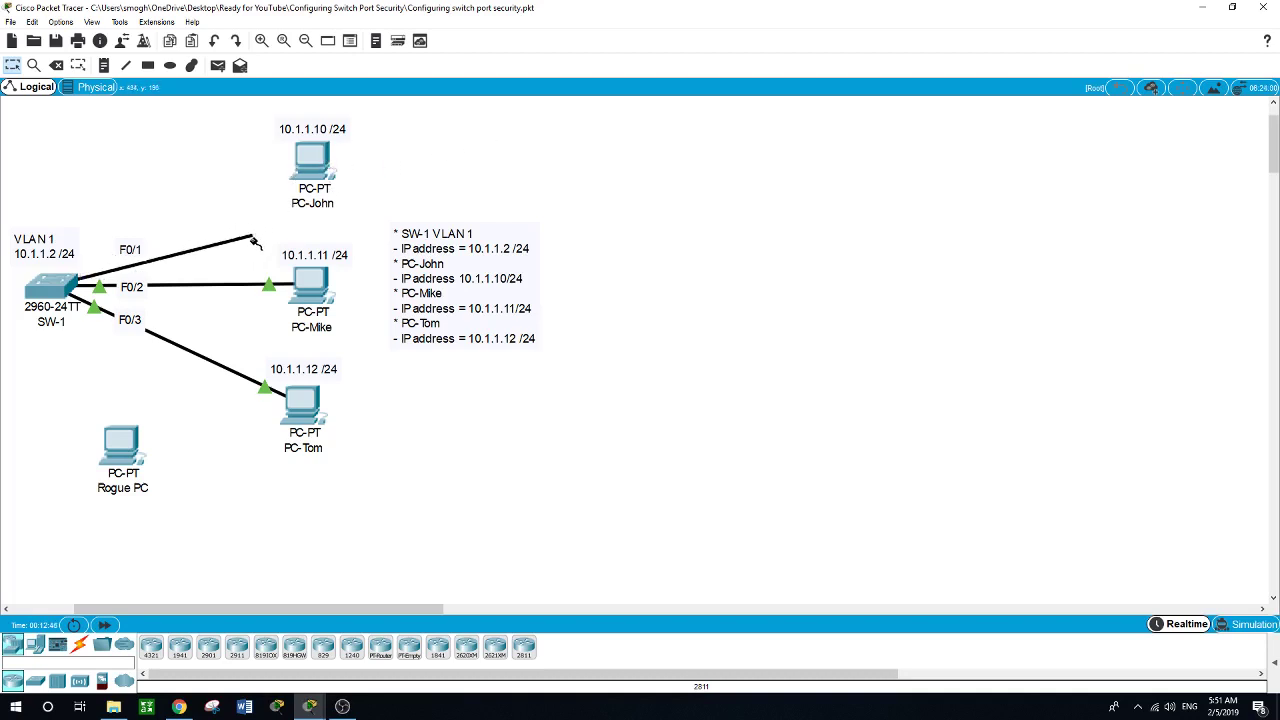
pyautogui.click(116, 450)
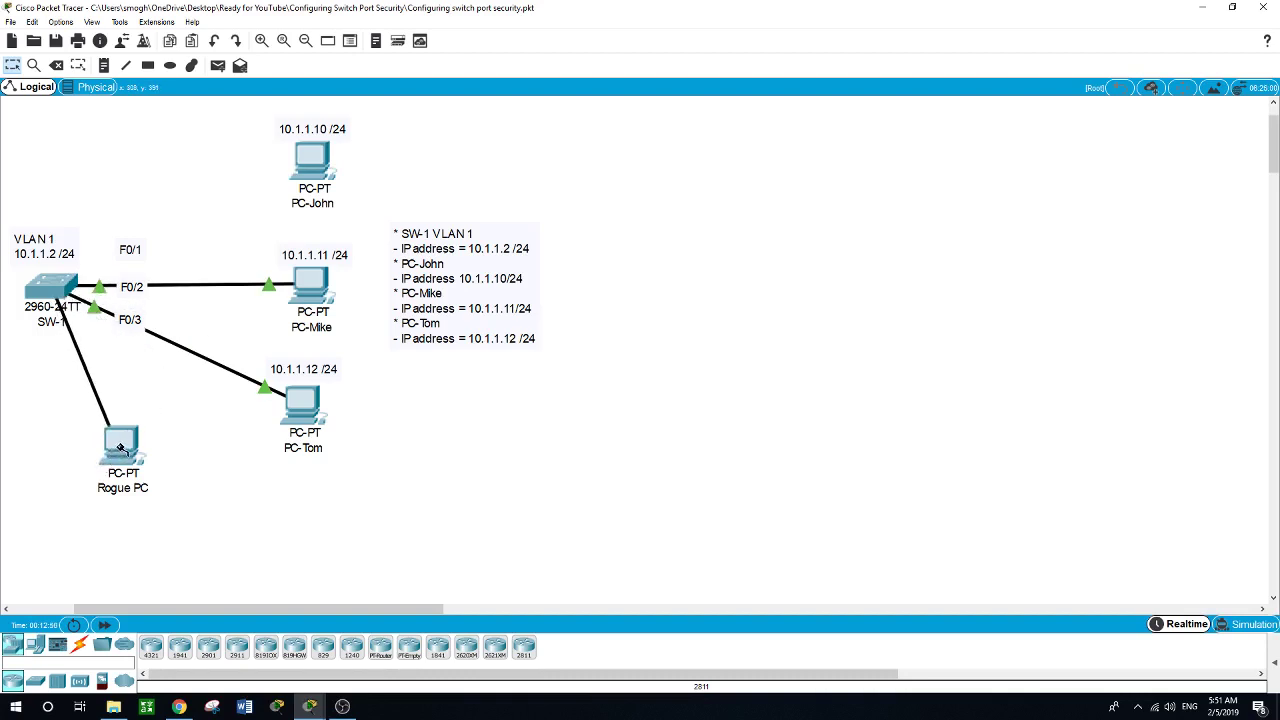
pyautogui.click(122, 450)
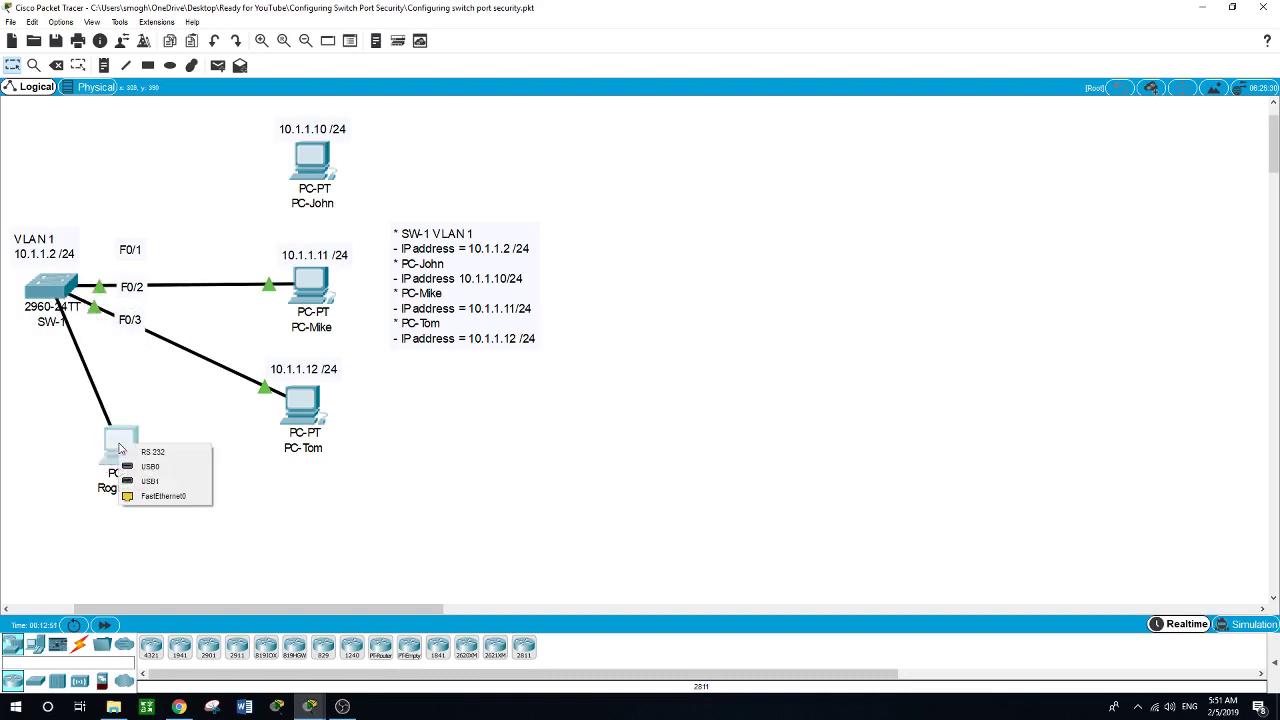
pyautogui.click(155, 497)
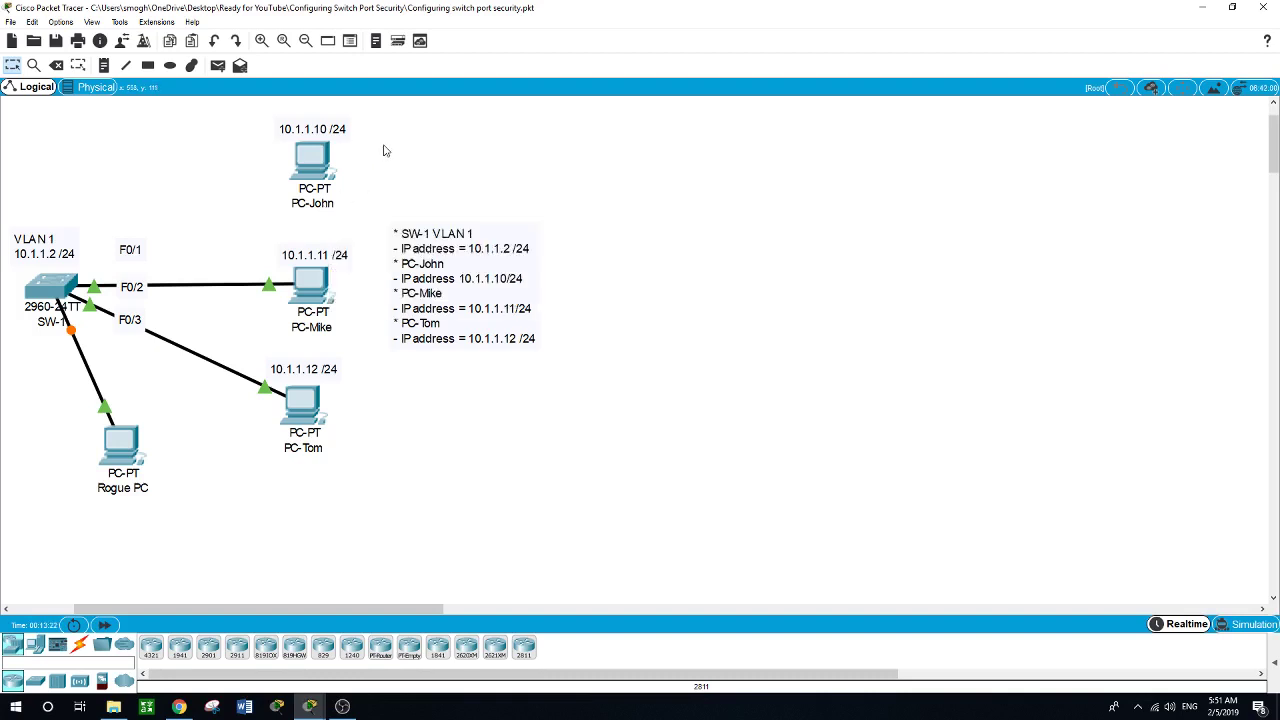
# - Display the MAC address table on SW-1 and review the entries for the secured ports against the topology
pyautogui.click(58, 293)
pyautogui.click(490, 420)
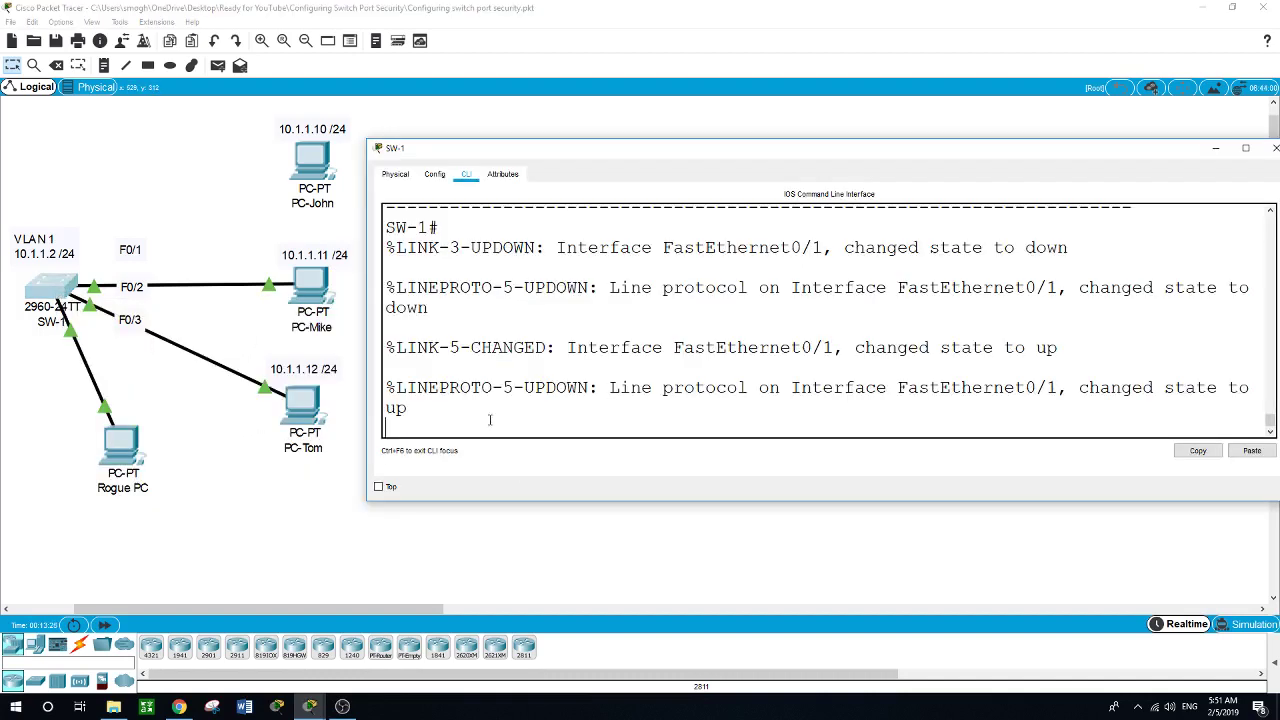
pyautogui.press('Return')
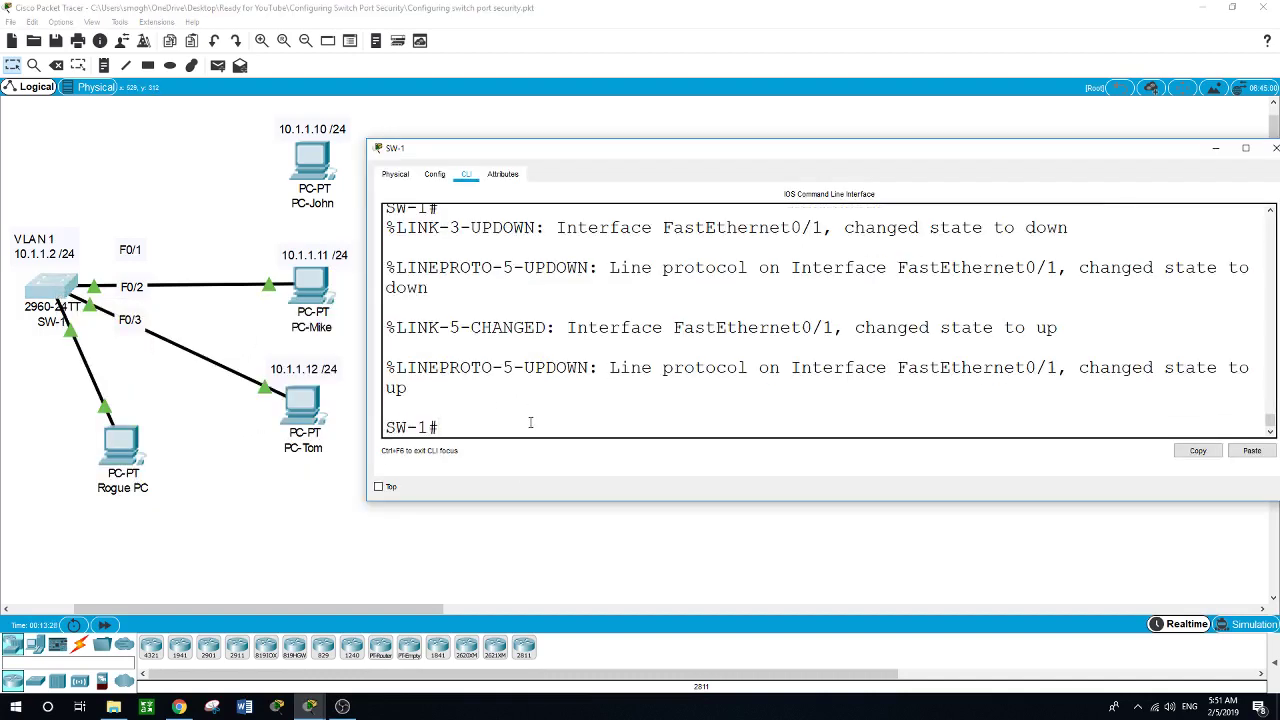
pyautogui.write('show mac')
pyautogui.press('Tab')
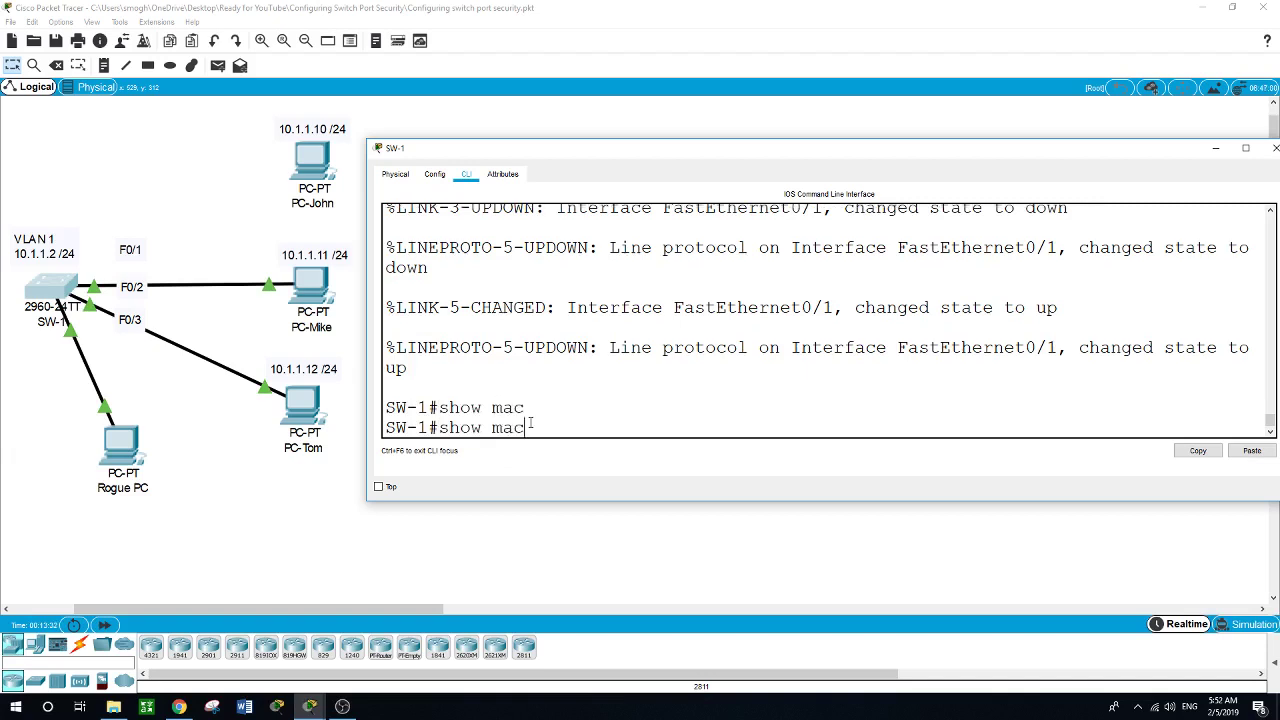
pyautogui.write('a')
pyautogui.press('Tab')
pyautogui.press('Return')
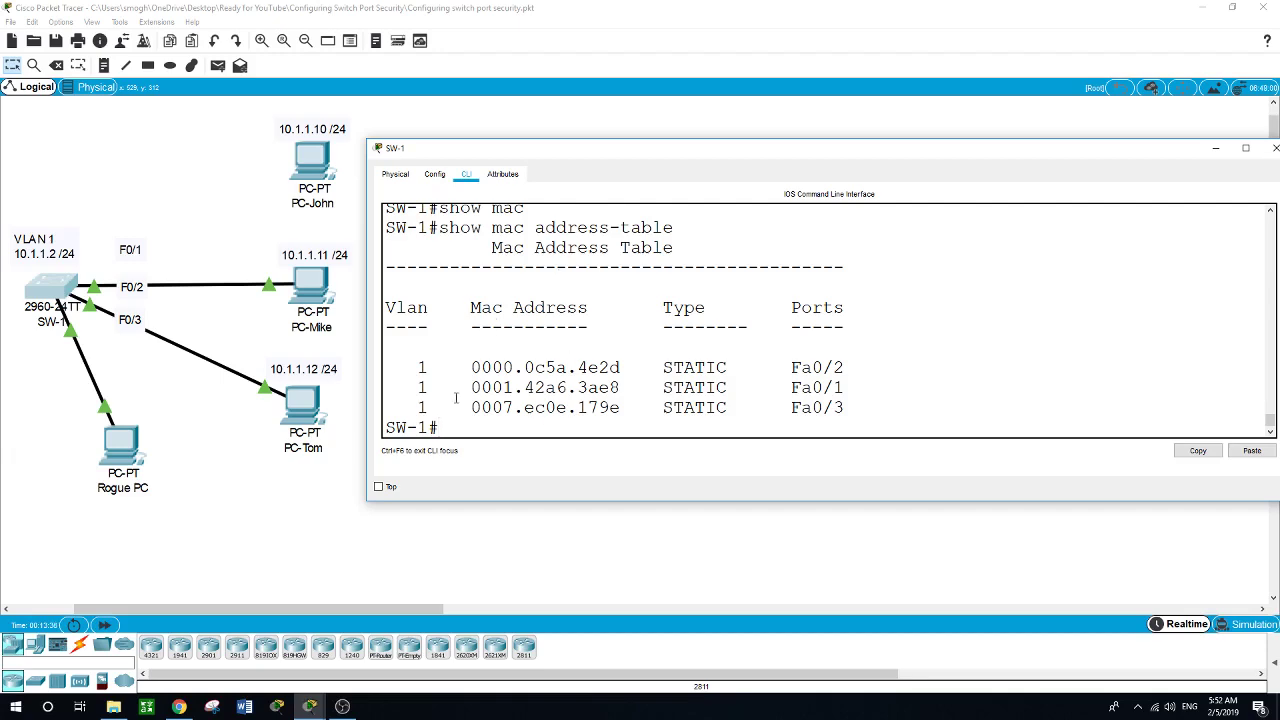
pyautogui.moveTo(666, 148); pyautogui.dragTo(737, 121)
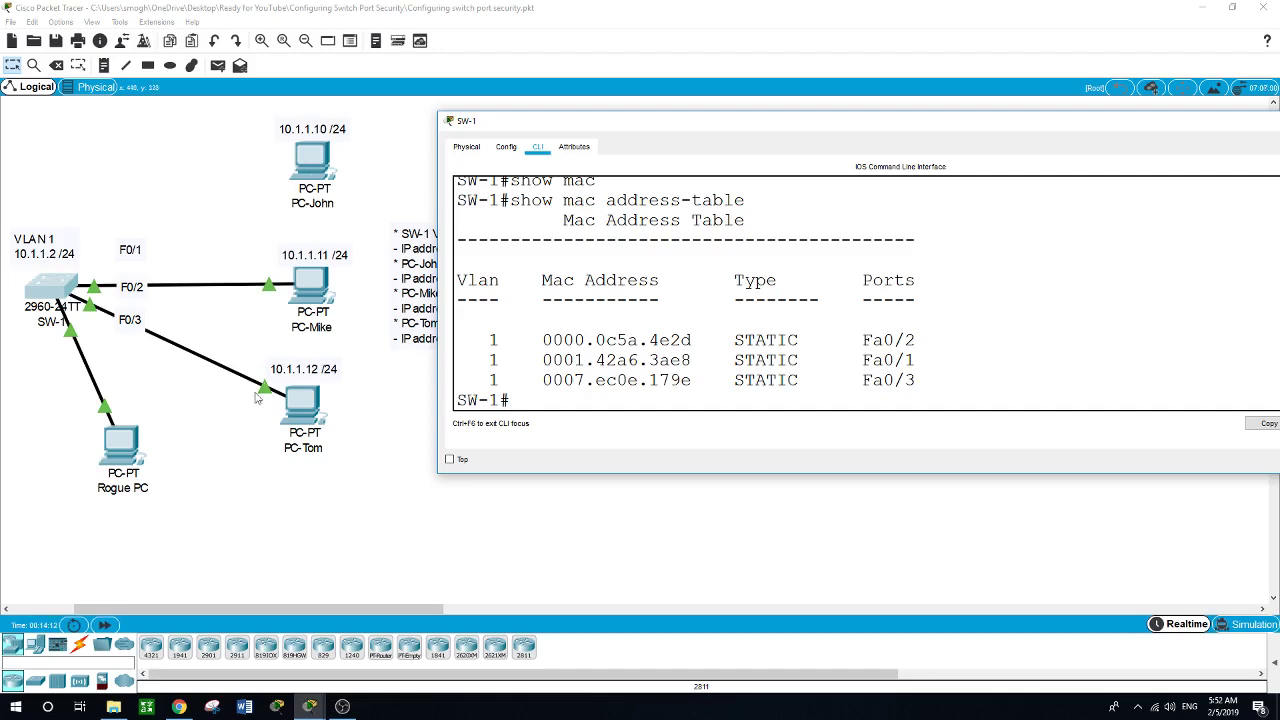
# - Ping the switch at 10.1.1.2 from Rogue PC's Command Prompt to test the protect violation mode on f0/1
pyautogui.click(122, 444)
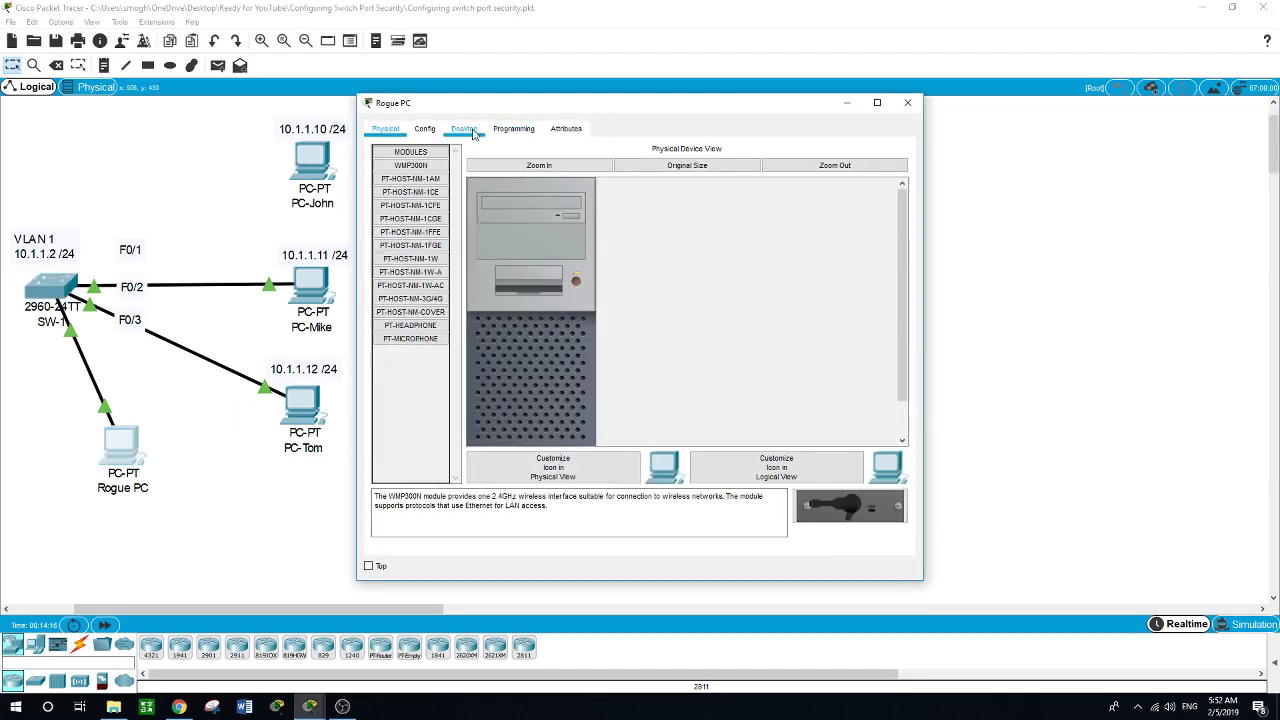
pyautogui.click(477, 136)
pyautogui.click(755, 200)
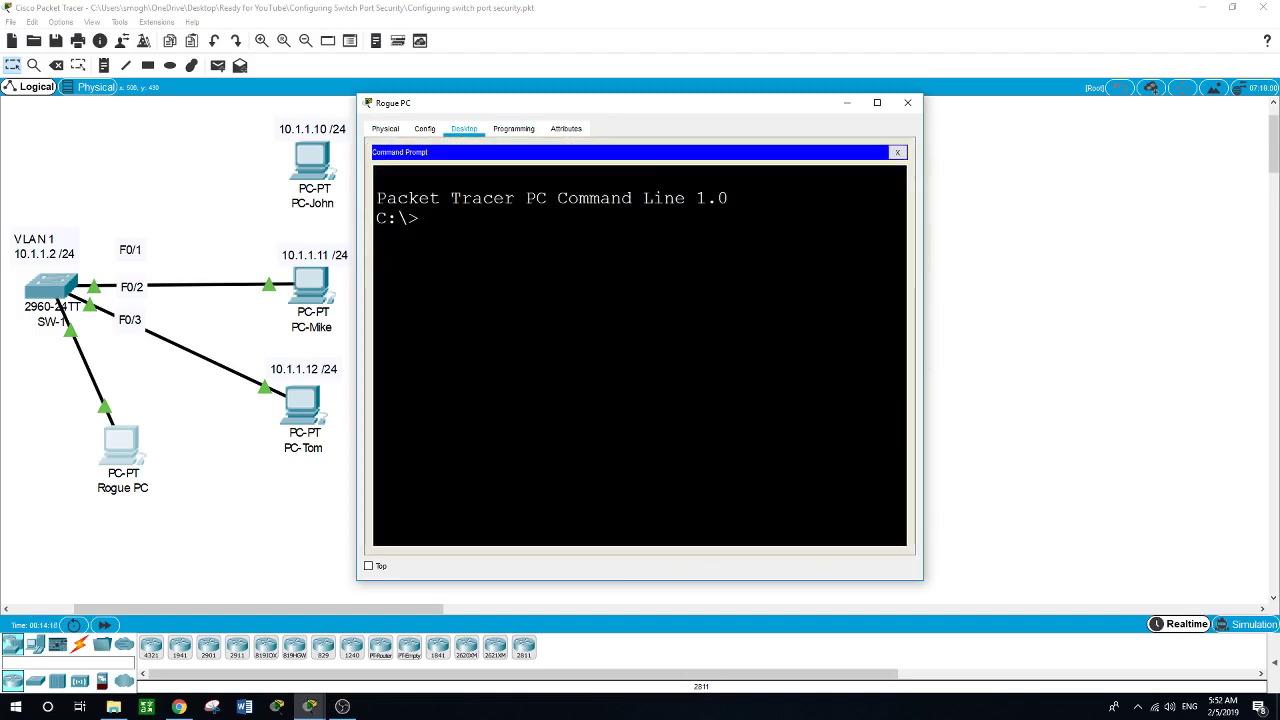
pyautogui.write('ping 10.1.1.2')
pyautogui.press('Return')
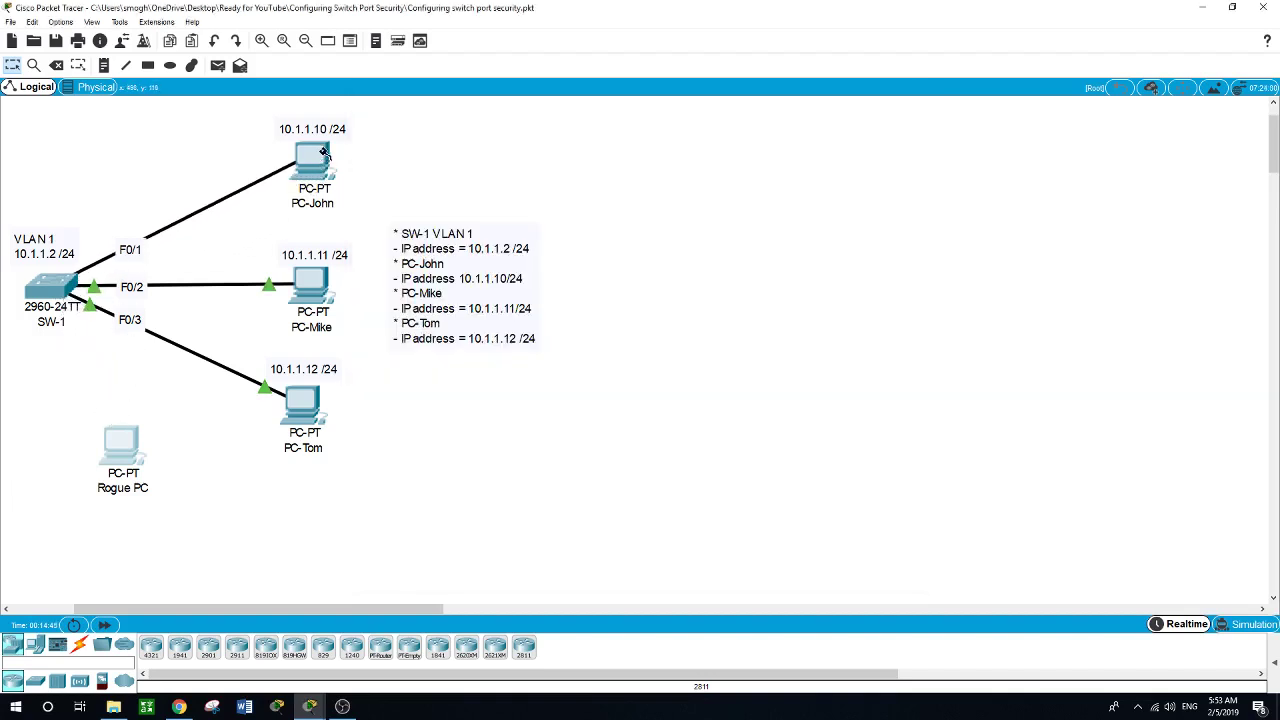
# - Reconnect the f0/1 cable to PC-John's FastEthernet0 port and move the f0/2 cable from PC-Mike to Rogue PC's FastEthernet0
pyautogui.click(322, 155)
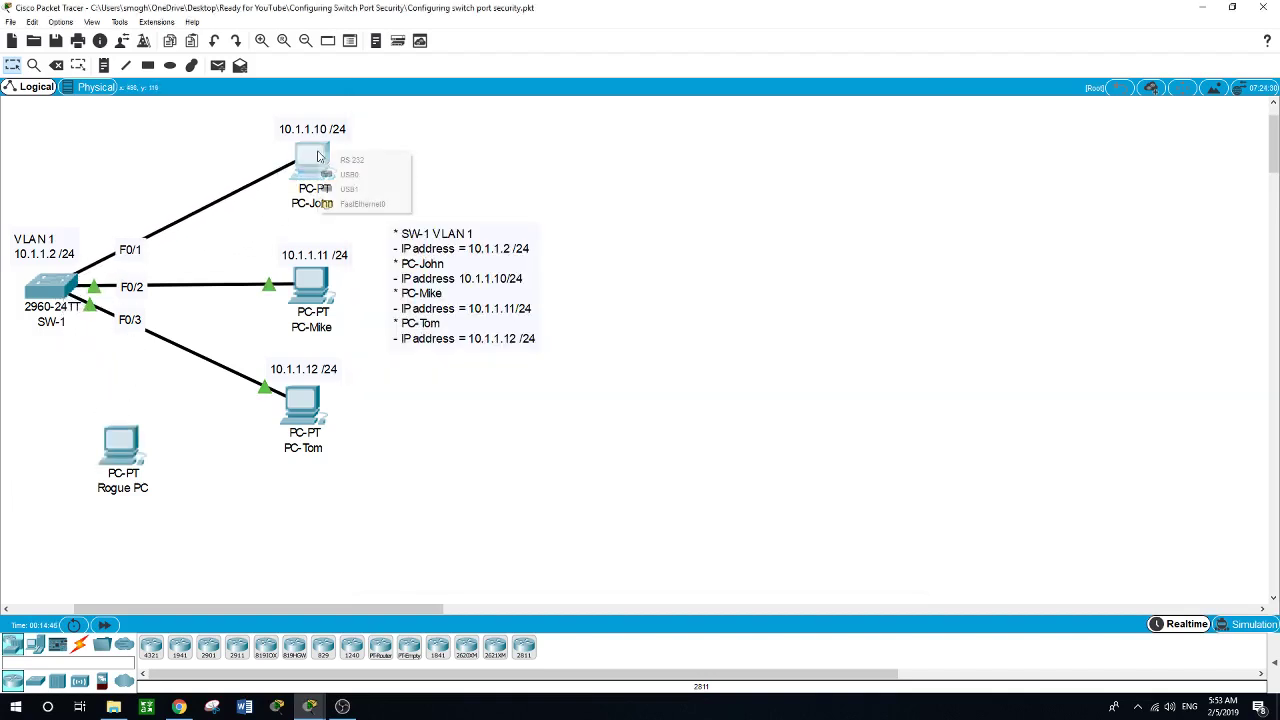
pyautogui.click(350, 204)
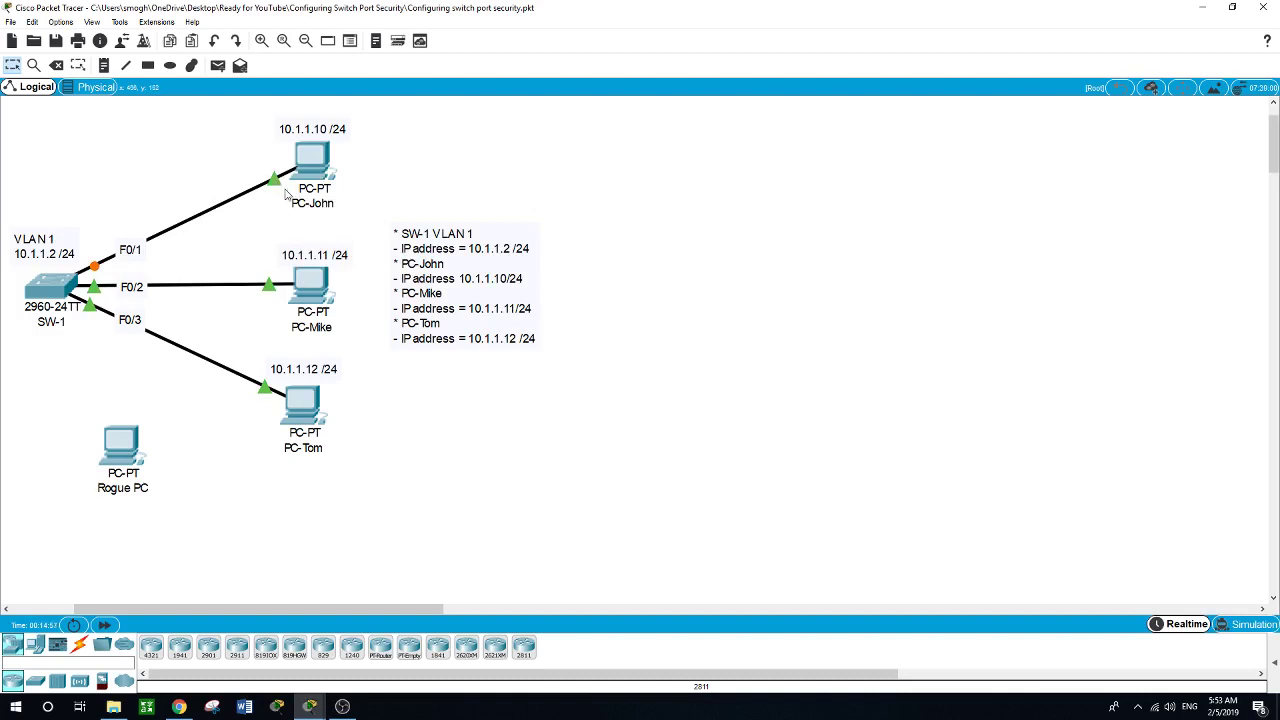
pyautogui.moveTo(273, 290); pyautogui.dragTo(122, 460)
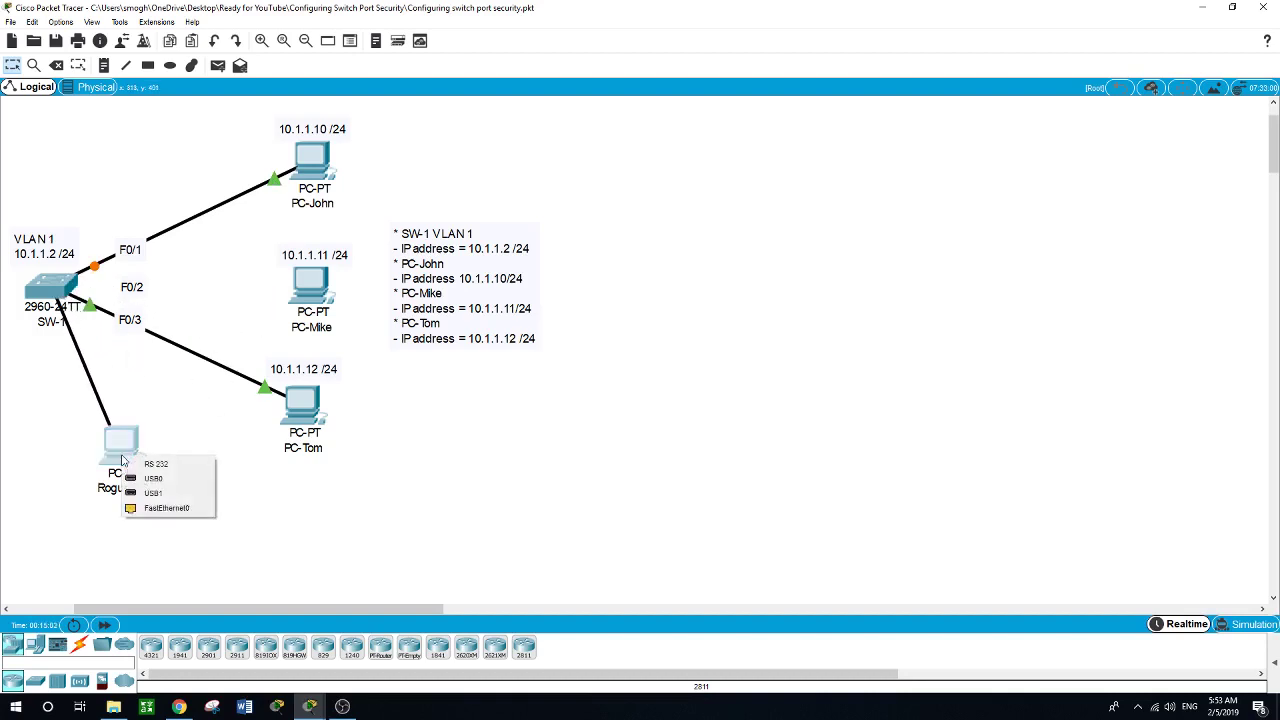
pyautogui.click(142, 508)
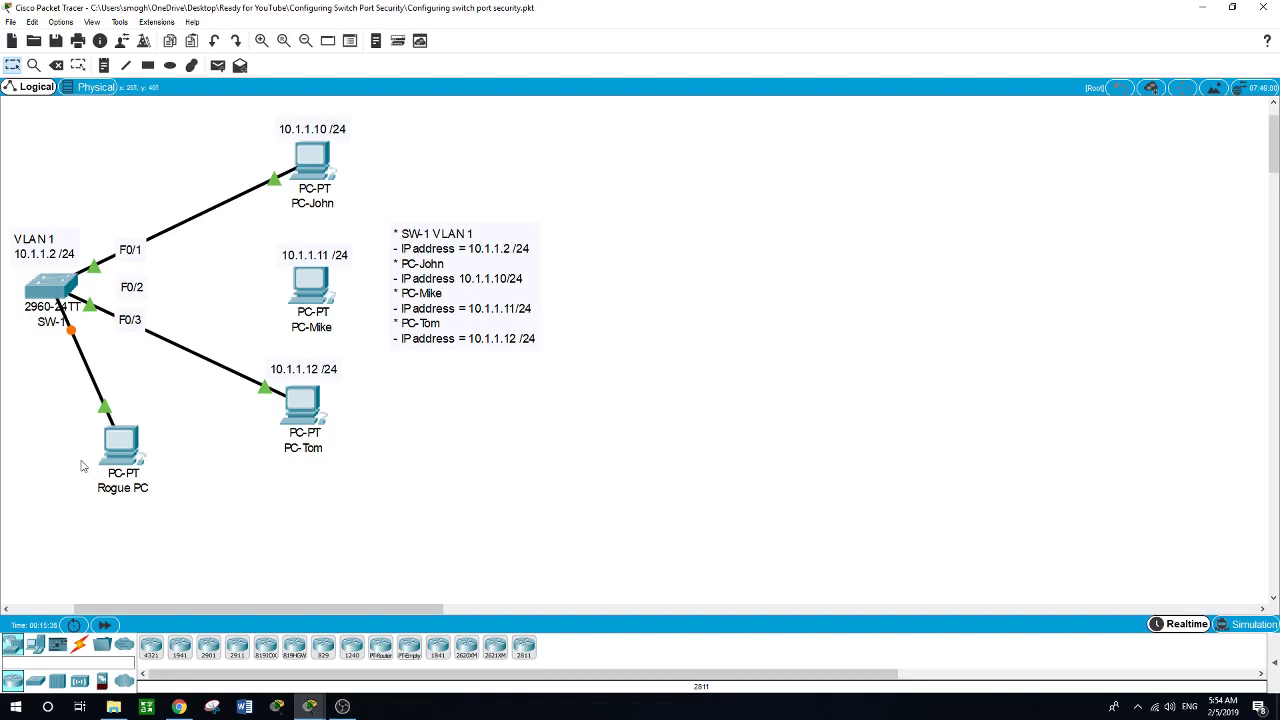
# - Ping 10.1.1.2 from Rogue PC's Command Prompt to test the restrict violation mode on f0/2
pyautogui.click(124, 450)
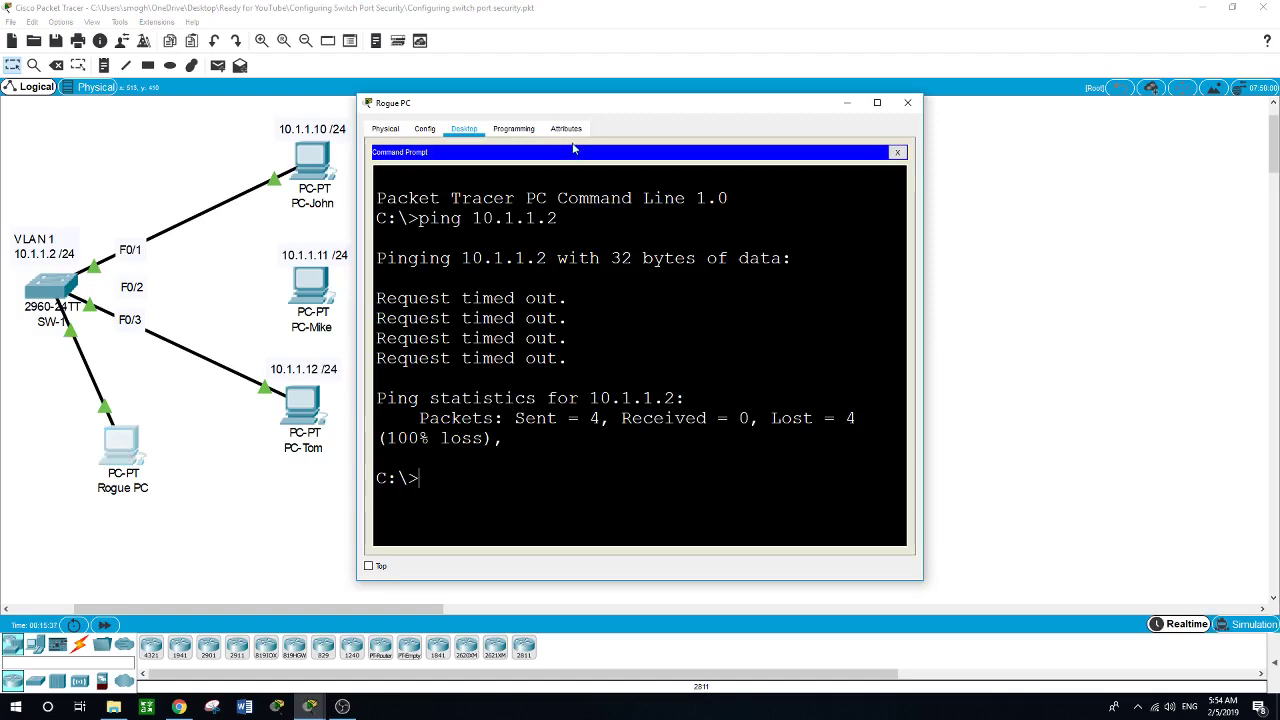
pyautogui.moveTo(560, 114); pyautogui.dragTo(729, 110)
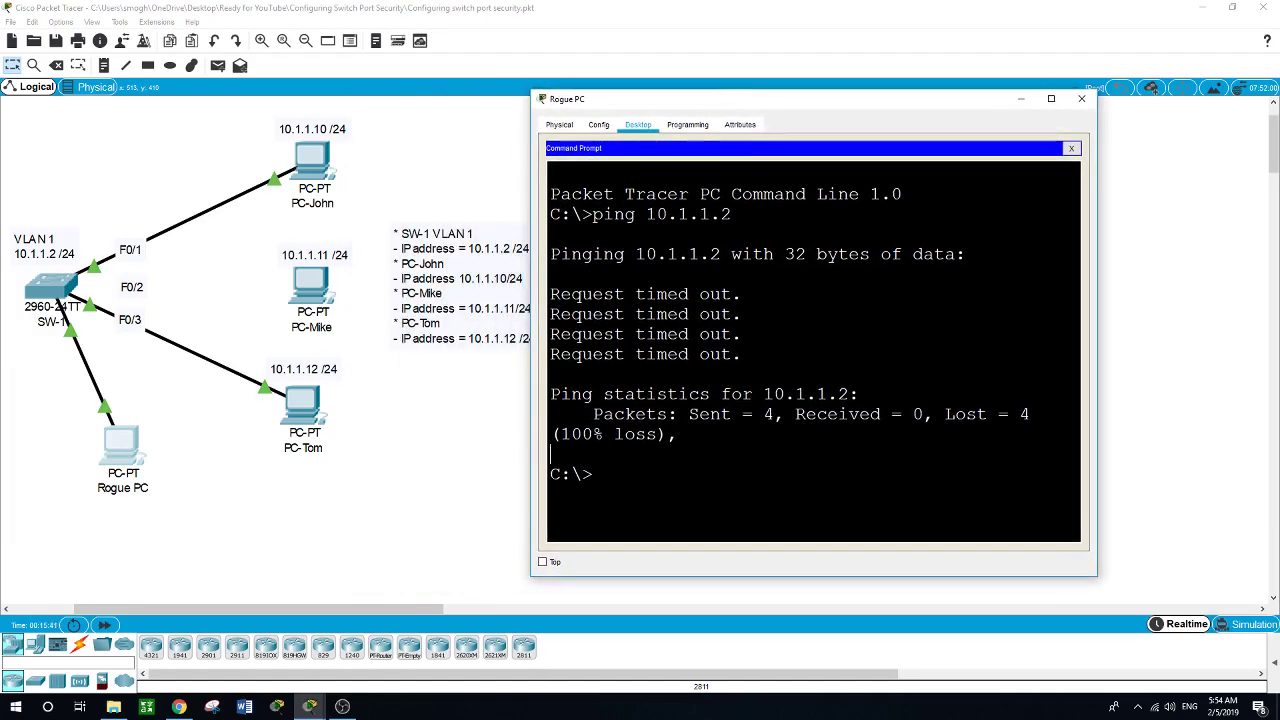
pyautogui.write('ping 10.1.1.2')
pyautogui.press('Return')
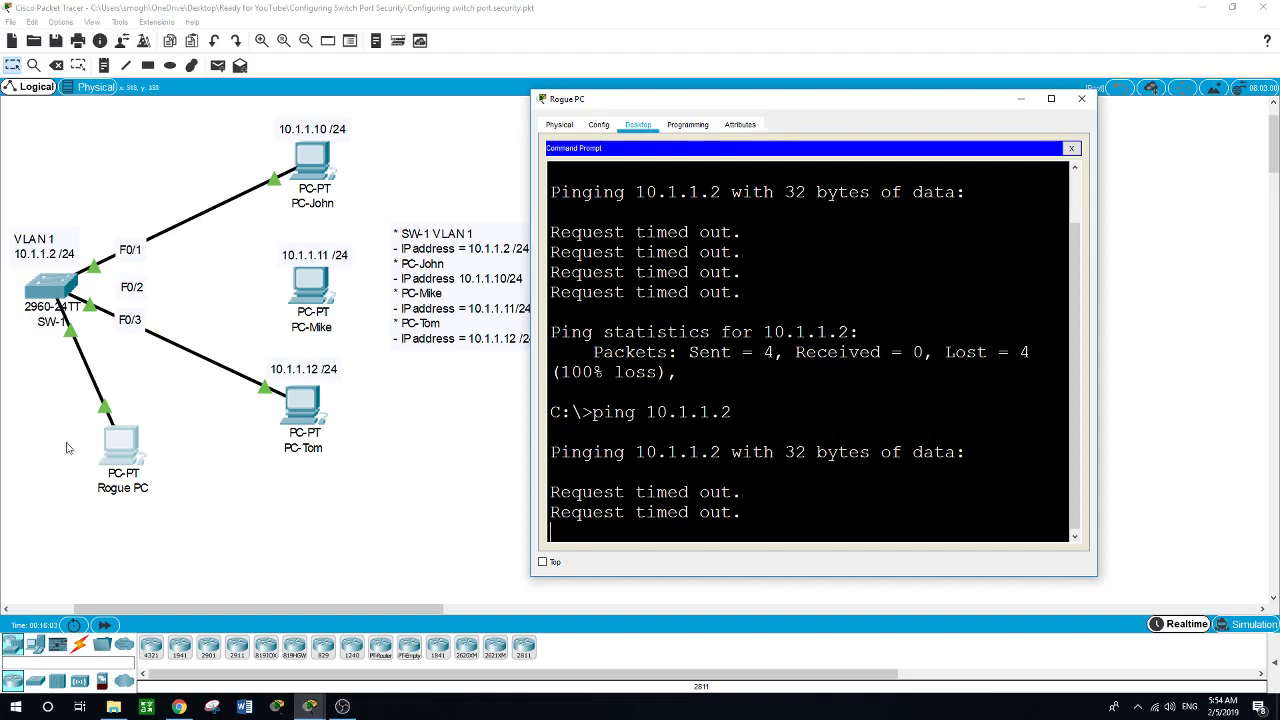
# - Return the f0/2 cable to PC-Mike's FastEthernet0 port and move the f0/3 cable from PC-Tom to Rogue PC's FastEthernet0
pyautogui.click(112, 406)
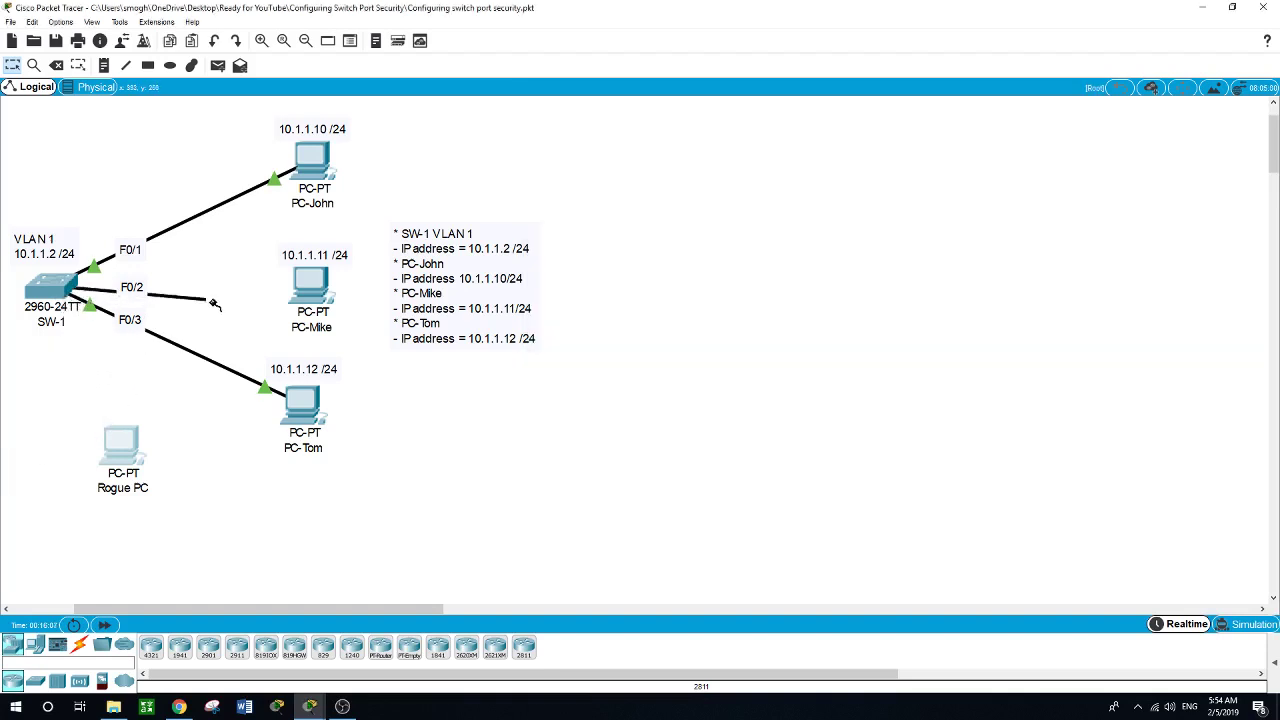
pyautogui.click(313, 287)
pyautogui.click(313, 287)
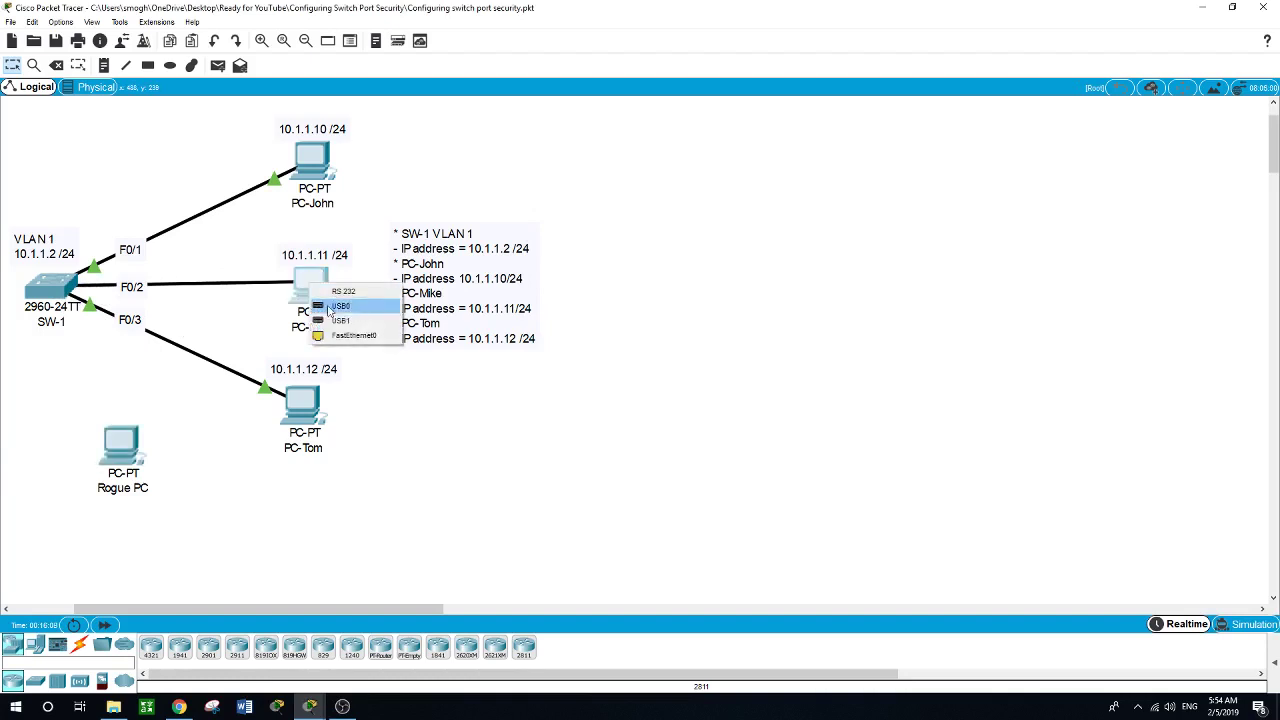
pyautogui.click(345, 338)
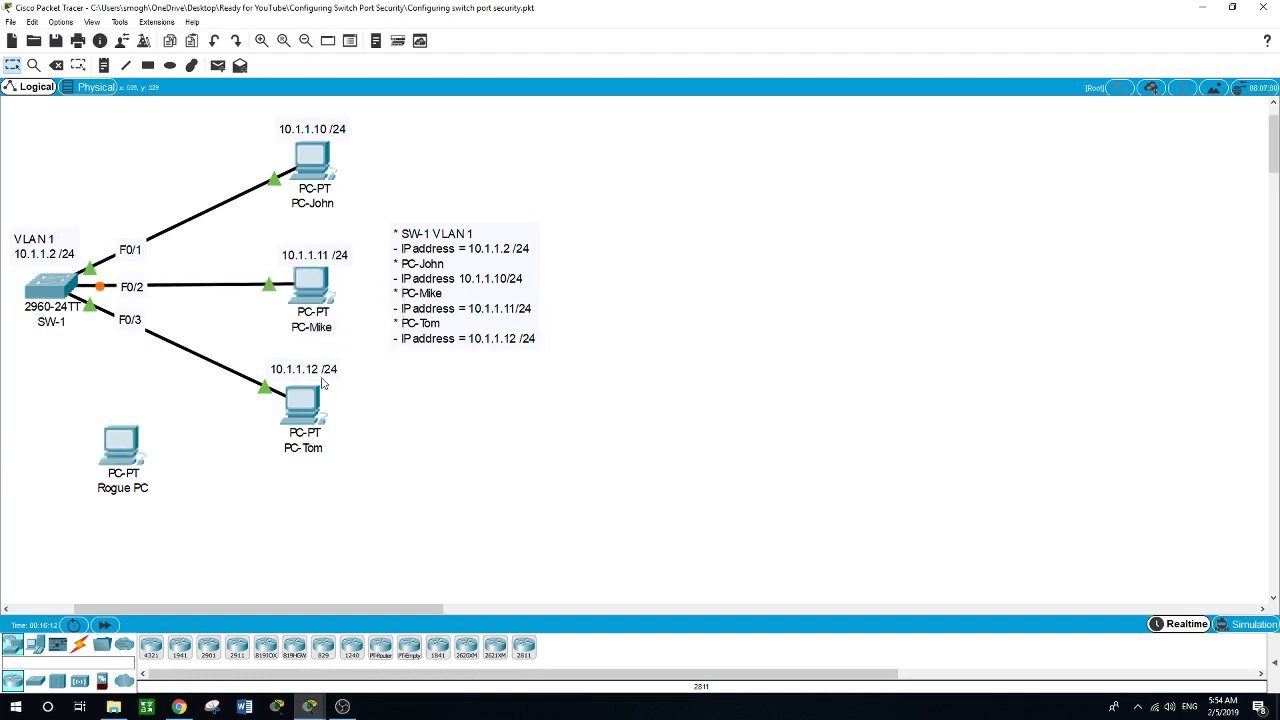
pyautogui.moveTo(266, 395); pyautogui.dragTo(138, 452)
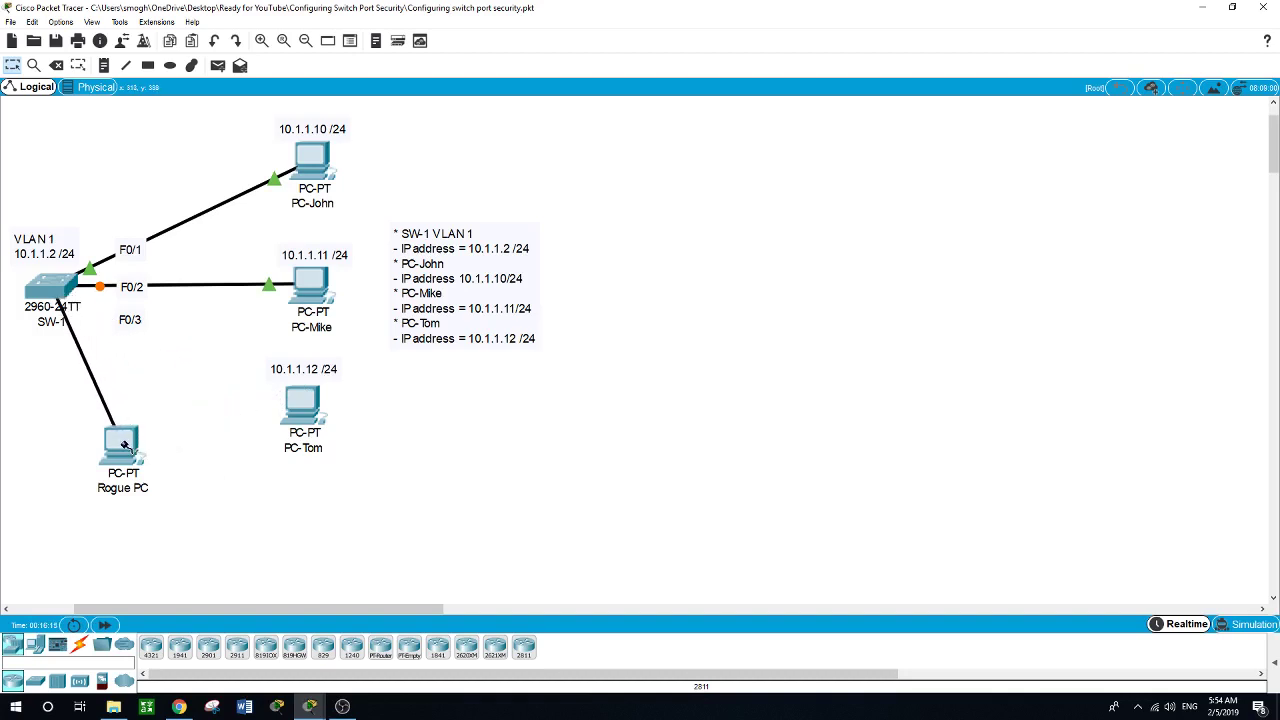
pyautogui.click(125, 445)
pyautogui.click(158, 494)
# - Ping 10.1.1.2 from Rogue PC's Command Prompt to trigger the shutdown violation mode on f0/3
pyautogui.moveTo(125, 452)
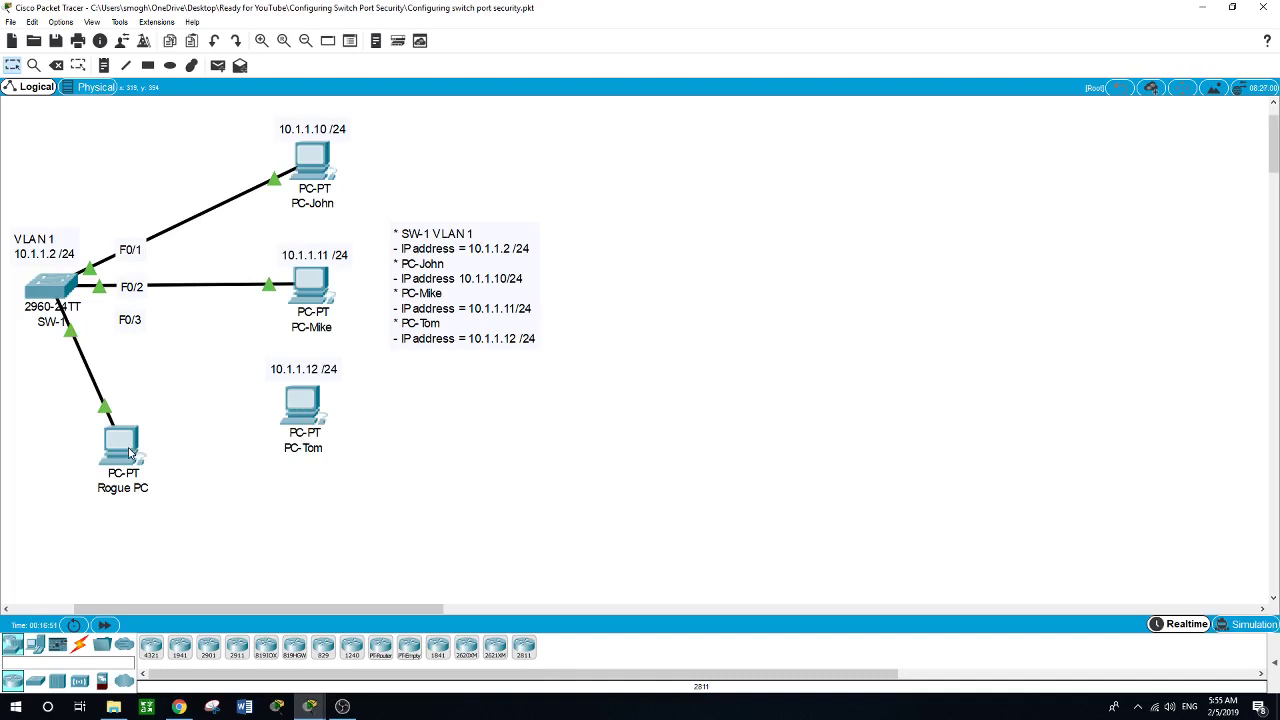
pyautogui.click(130, 453)
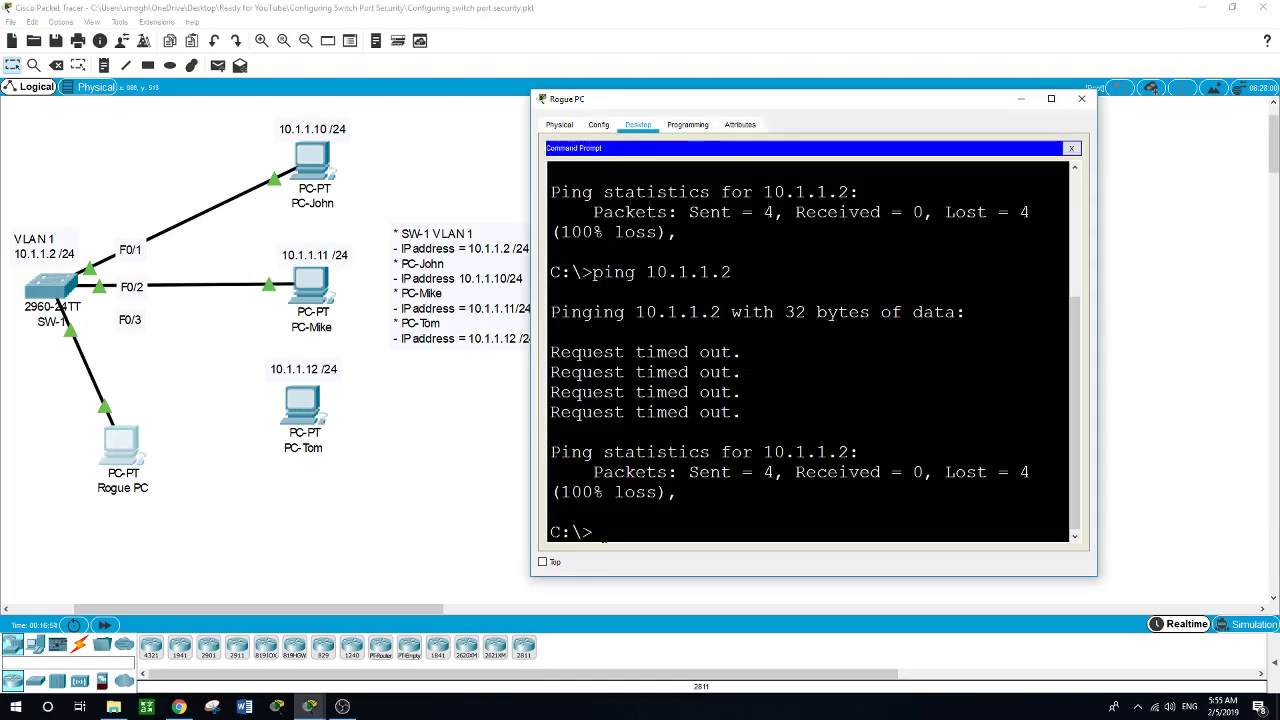
pyautogui.write('ping 10.1.1.2')
pyautogui.press('Return')
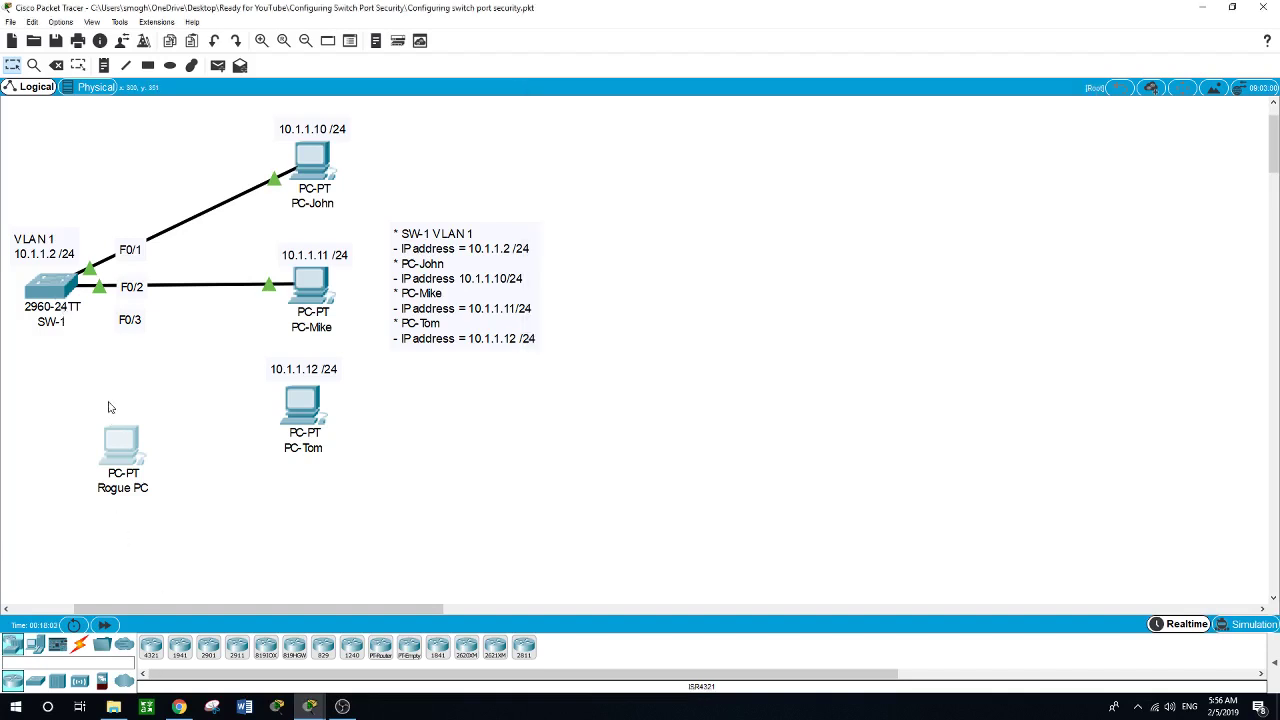
# - Reconnect the f0/3 cable to PC-Tom's FastEthernet0 port and try to re-enable interface f0/3 on SW-1 with no shut
pyautogui.click(304, 400)
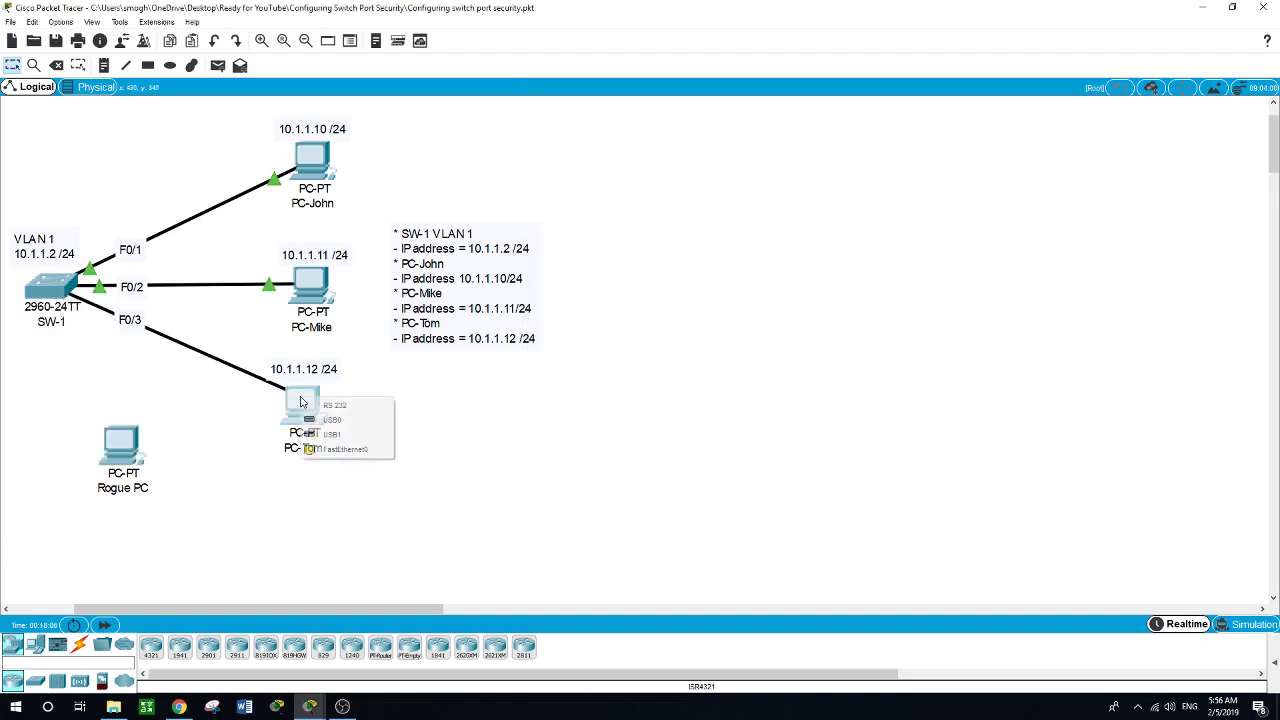
pyautogui.click(300, 449)
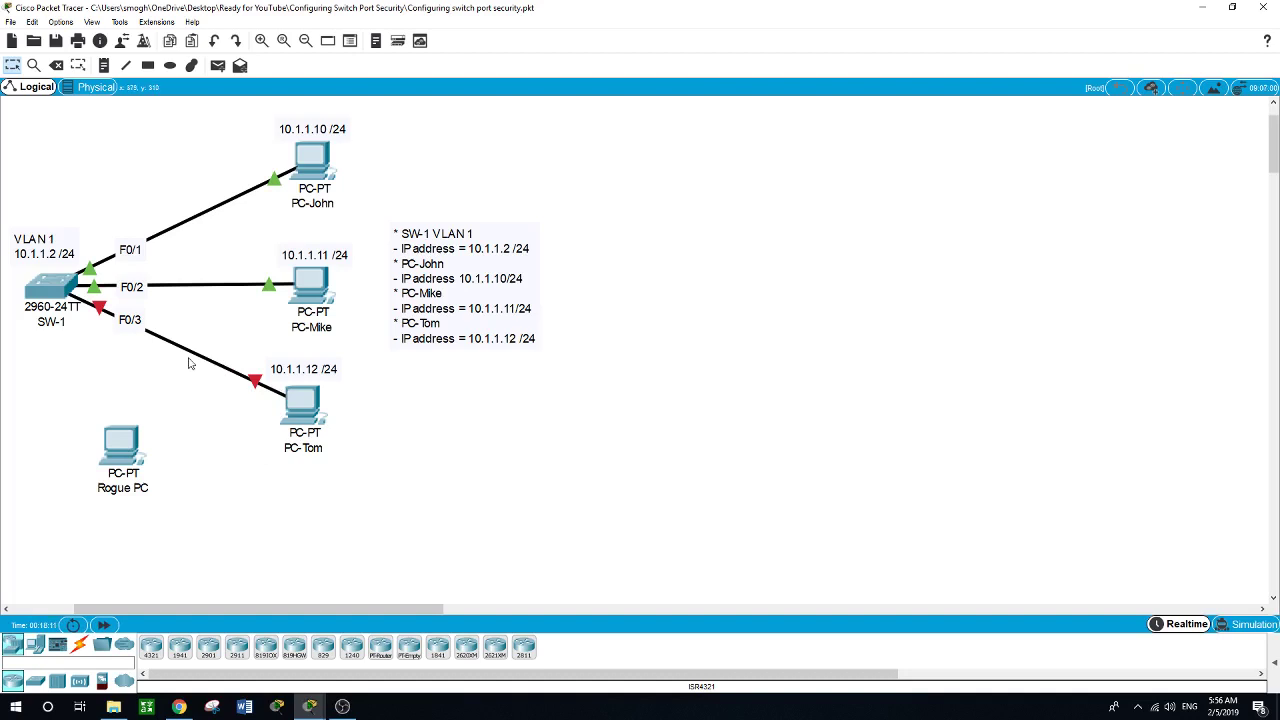
pyautogui.click(50, 285)
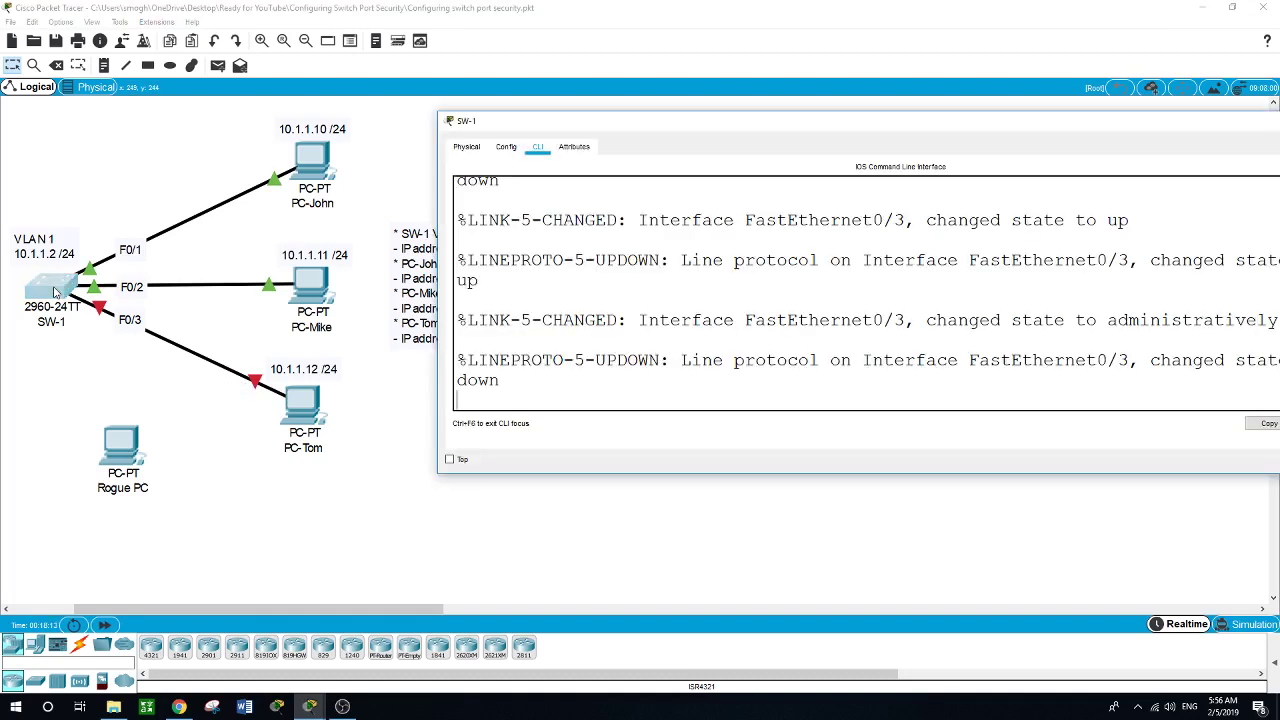
pyautogui.press('Return')
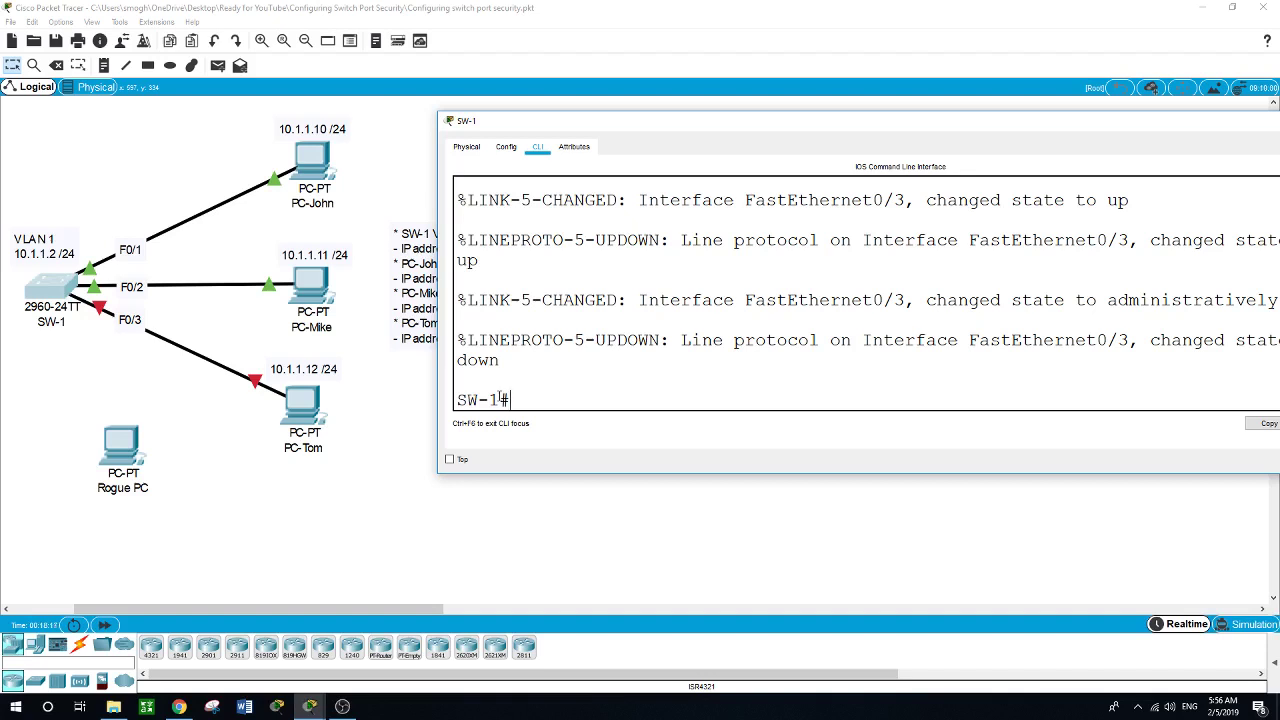
pyautogui.write('conf t')
pyautogui.press('Return')
pyautogui.write('int f')
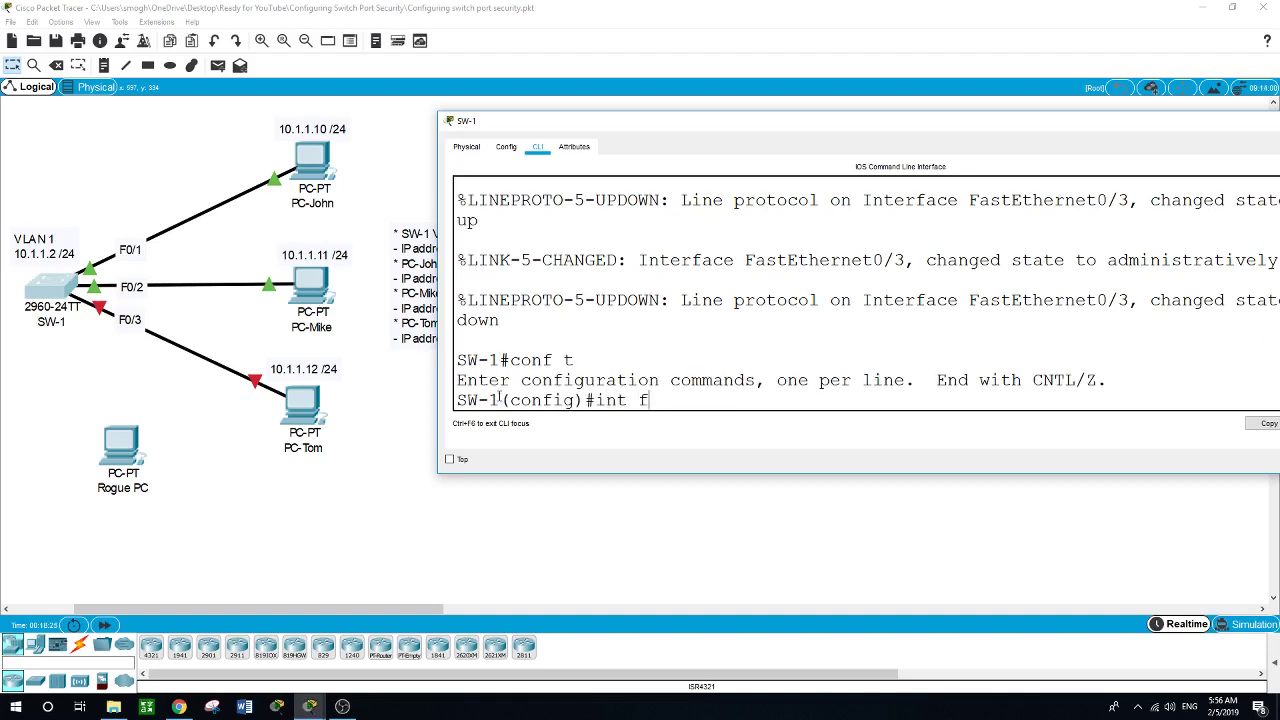
pyautogui.write('0/3')
pyautogui.press('Return')
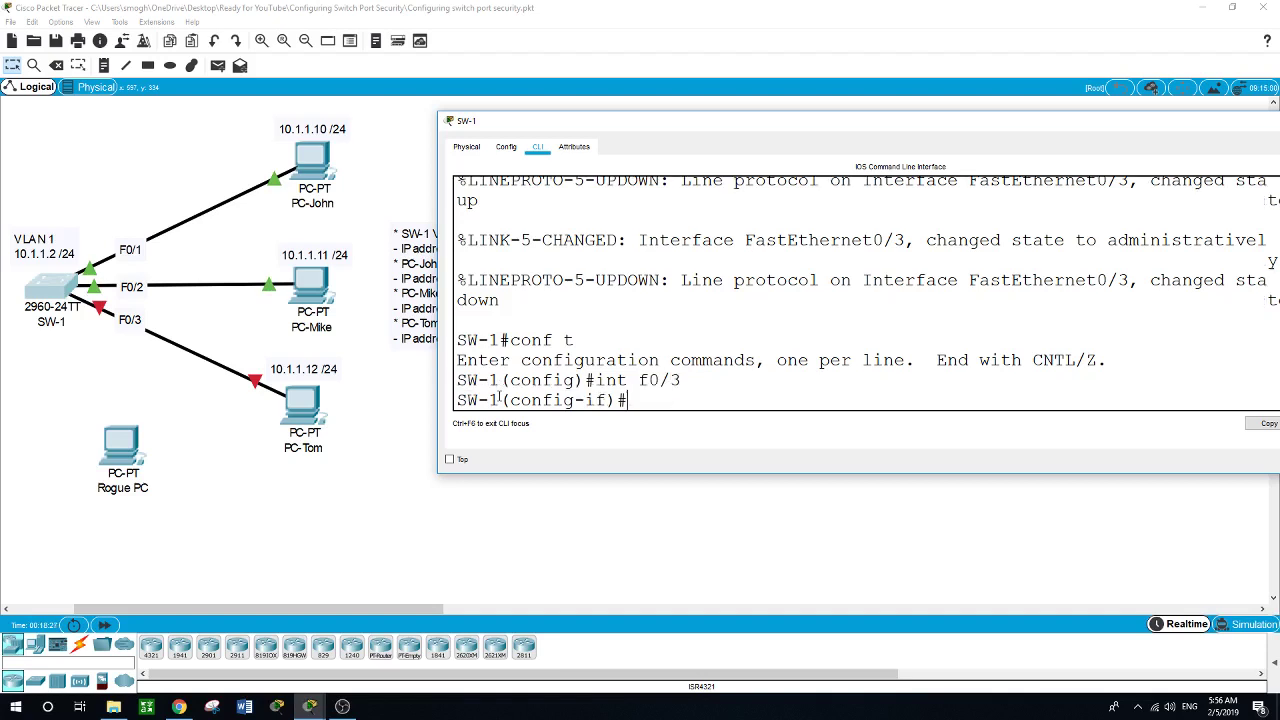
pyautogui.write('no shut')
pyautogui.press('Return')
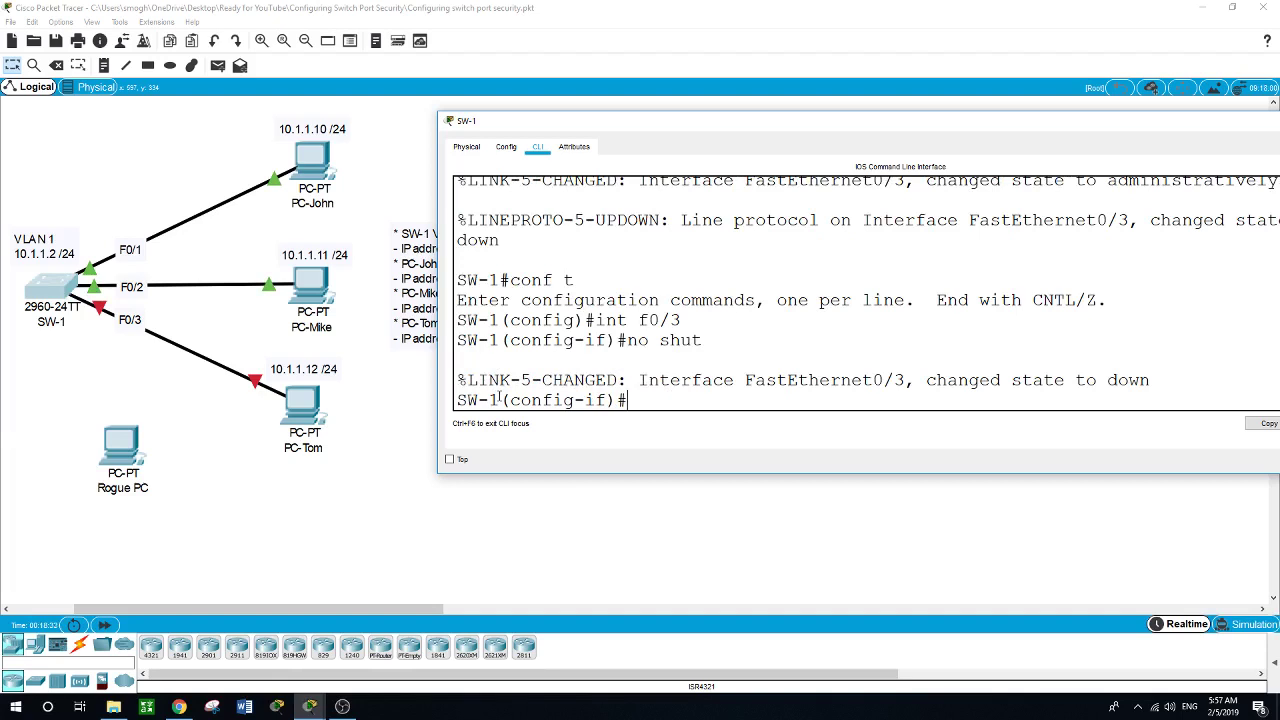
# - Reset interface f0/3 on SW-1 with shut followed by no shut
pyautogui.write('shut')
pyautogui.press('Return')
pyautogui.write('no shut')
pyautogui.press('Return')
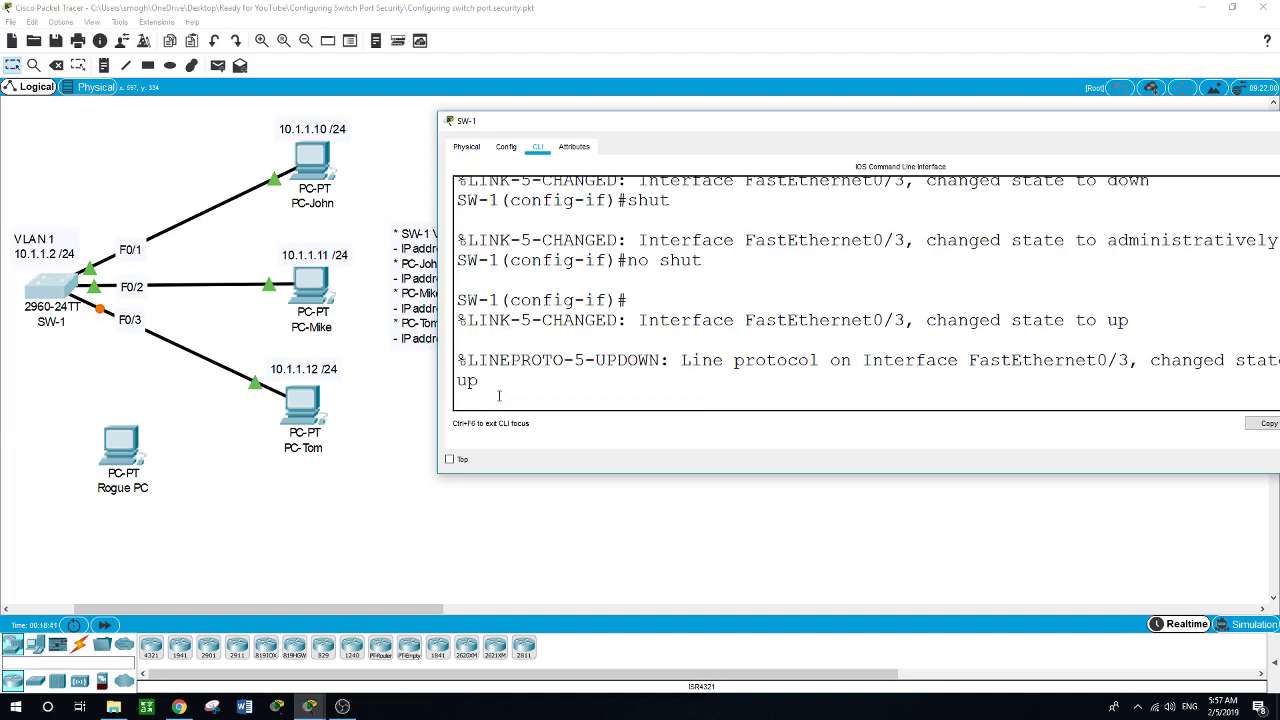
pyautogui.press('Return')
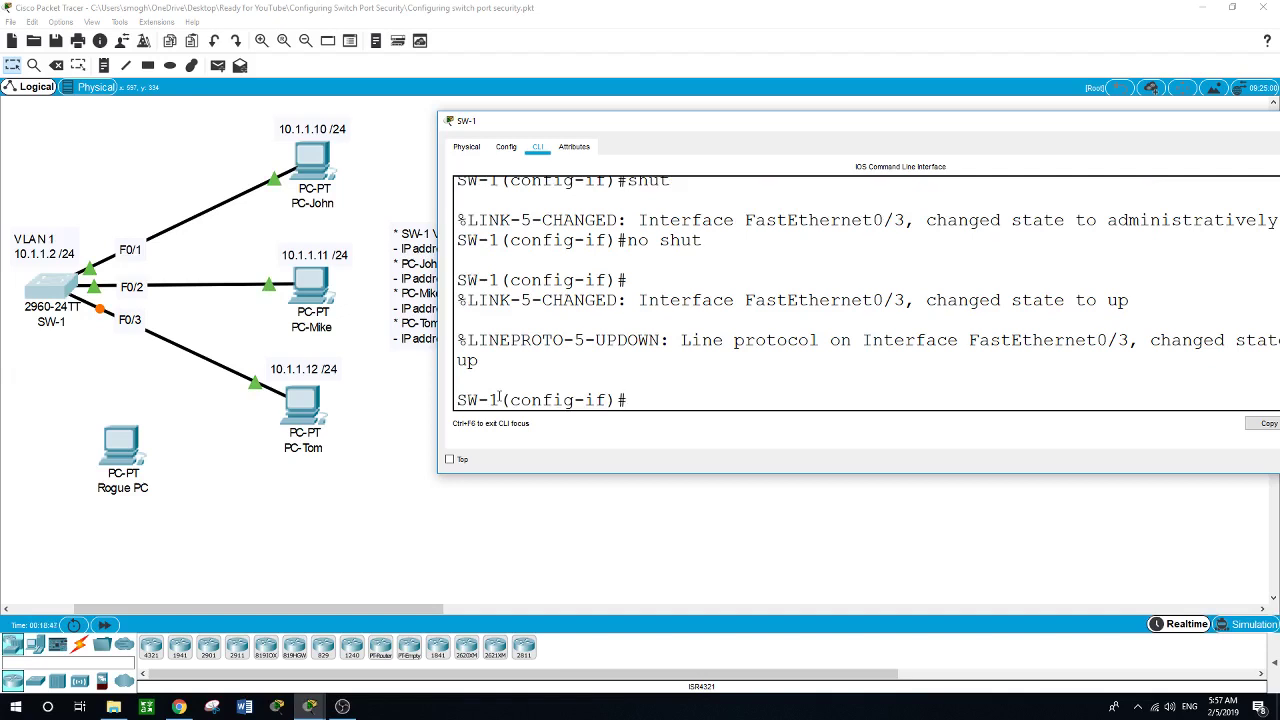
# - Exit configuration mode on SW-1 and display the port-security summary for all secured ports
pyautogui.write('exit')
pyautogui.press('Return')
pyautogui.press('Return')
pyautogui.write('exit')
pyautogui.press('Return')
pyautogui.press('Return')
pyautogui.write('show por')
pyautogui.press('Tab')
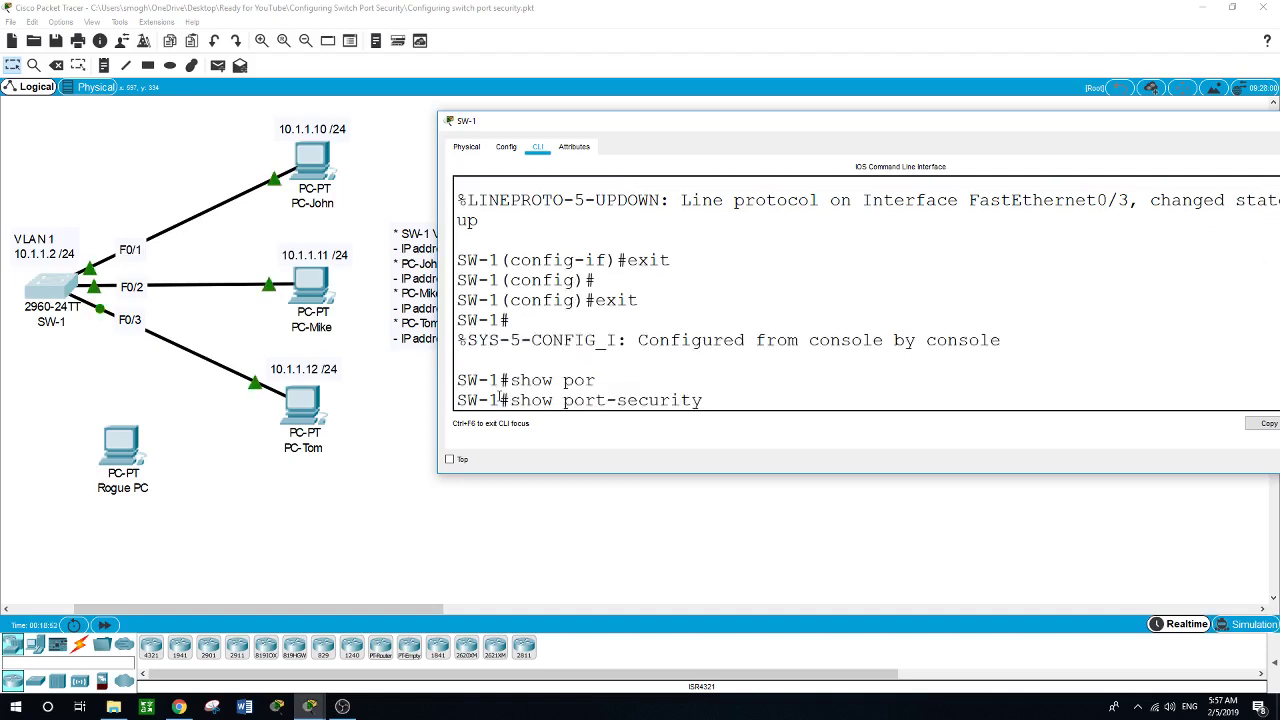
pyautogui.press('Return')
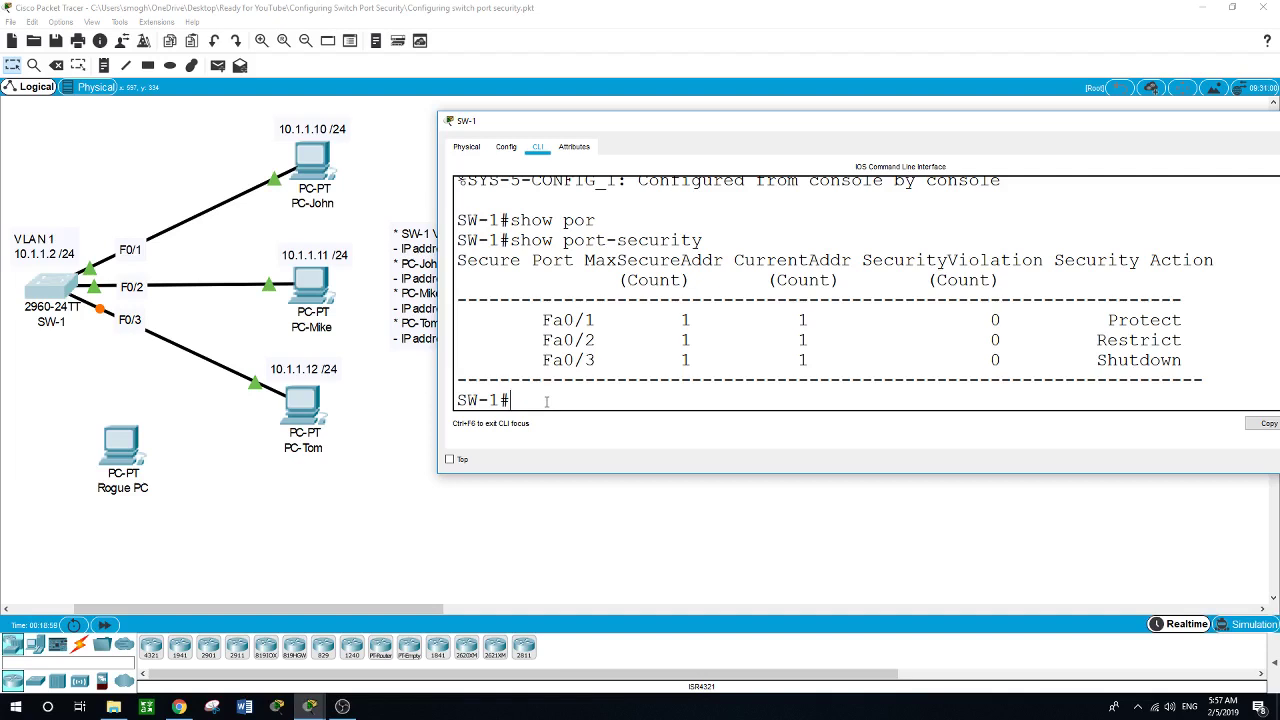
# - Display SW-1's MAC address table again to check the addresses on f0/1 to f0/3, then return to the topology
pyautogui.write('show')
pyautogui.write(' mqc')
pyautogui.press('BackSpace')
pyautogui.write('qc')
pyautogui.press('BackSpace')
pyautogui.press('BackSpace')
pyautogui.write('ac')
pyautogui.press('Tab')
pyautogui.press('Tab')
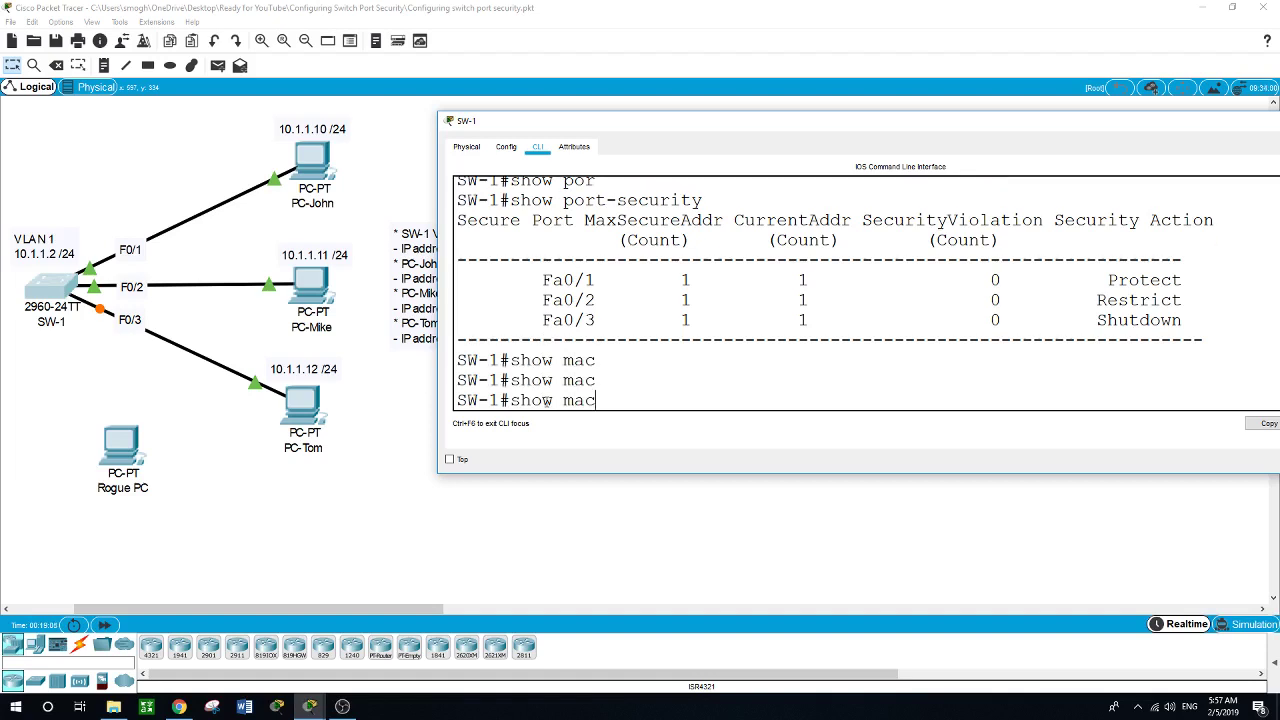
pyautogui.write('a')
pyautogui.press('Tab')
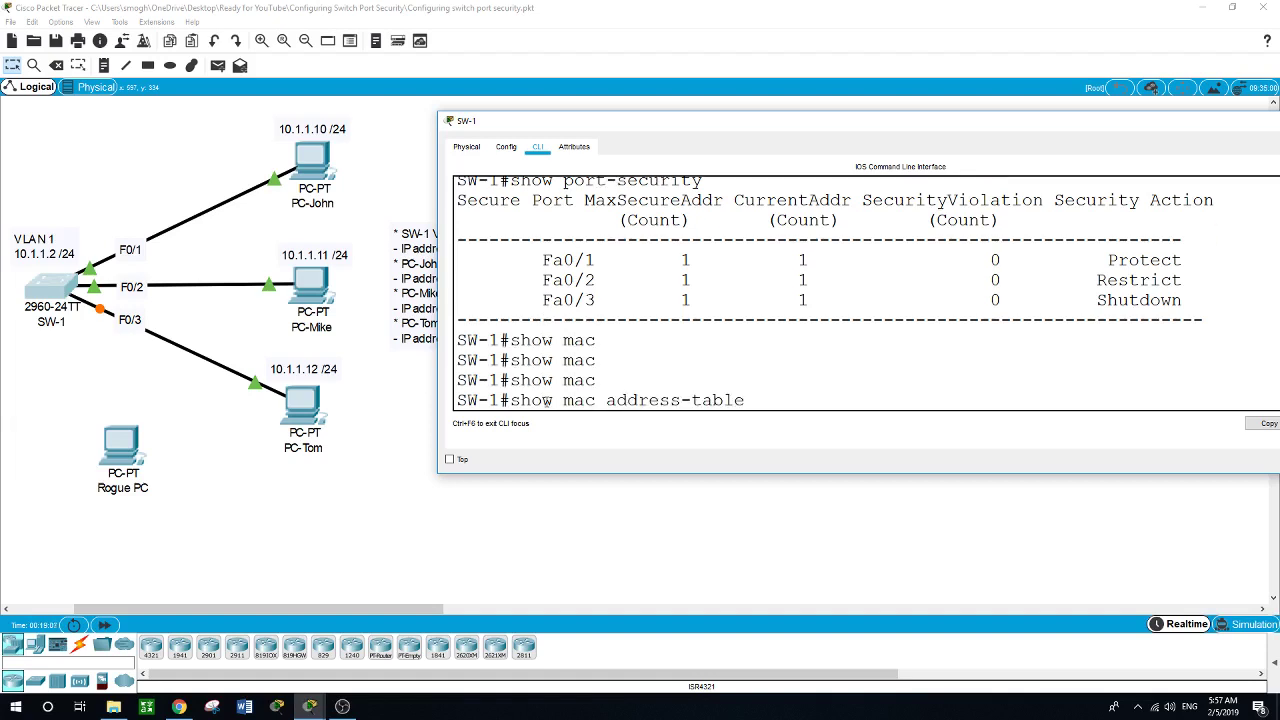
pyautogui.press('Return')
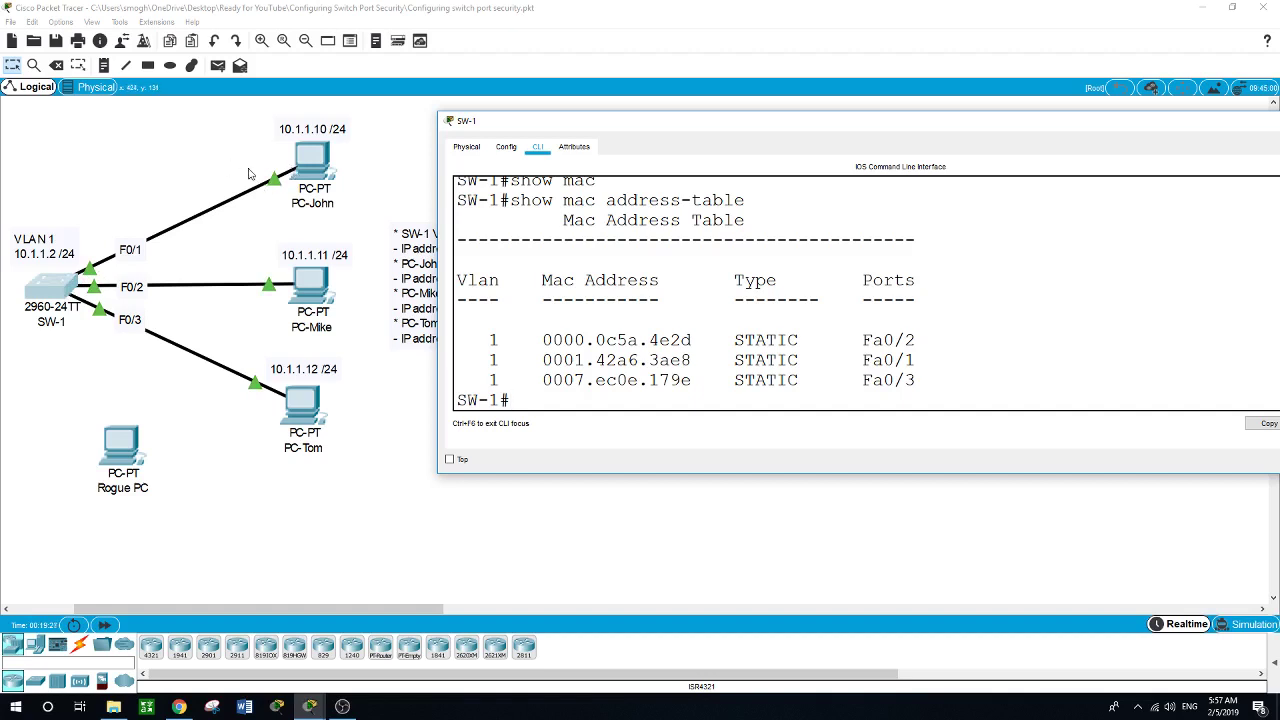
pyautogui.click(98, 184)
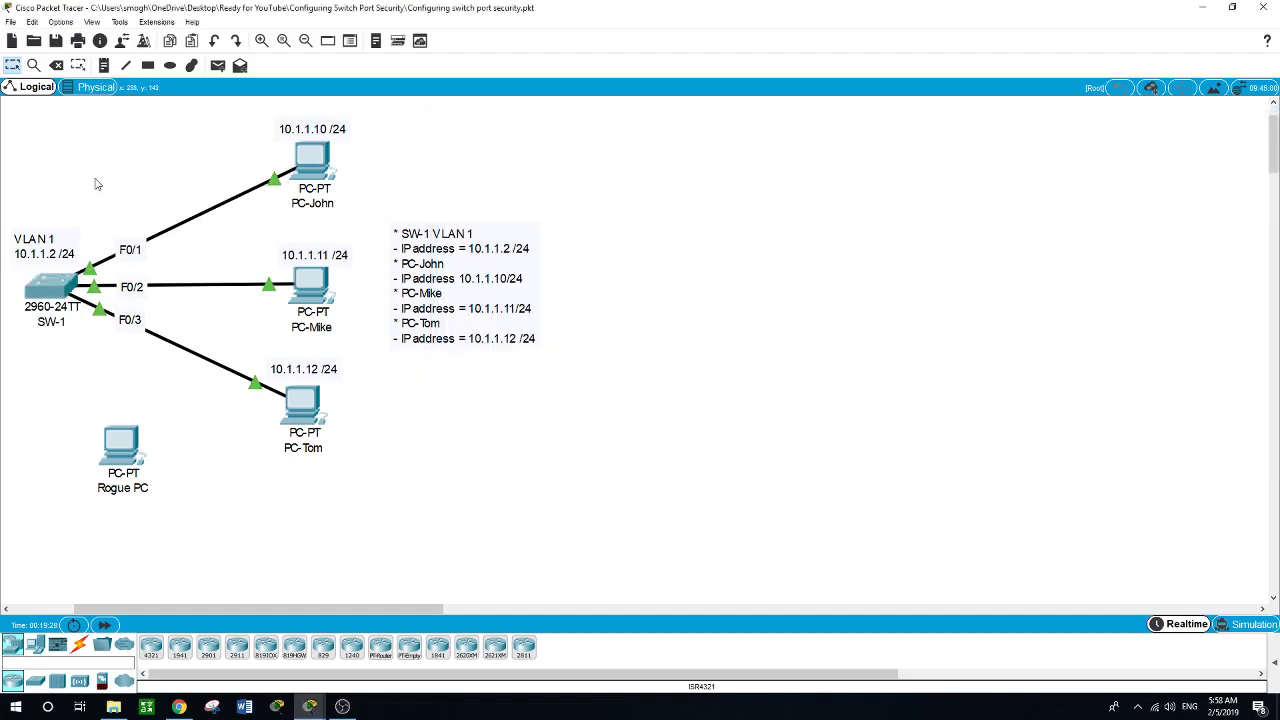